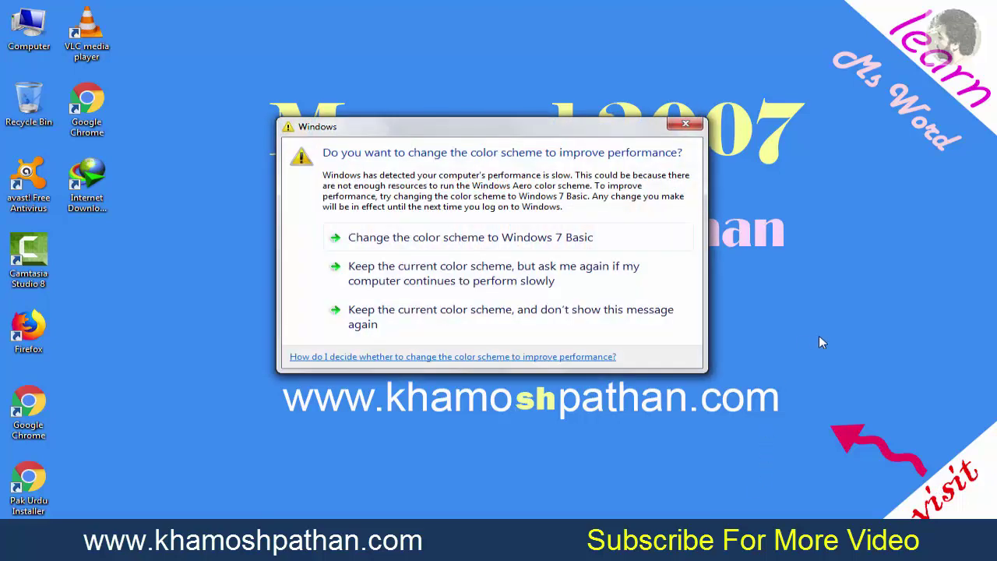
Step: Keep the current colour scheme and never show the performance message again
click(536, 321)
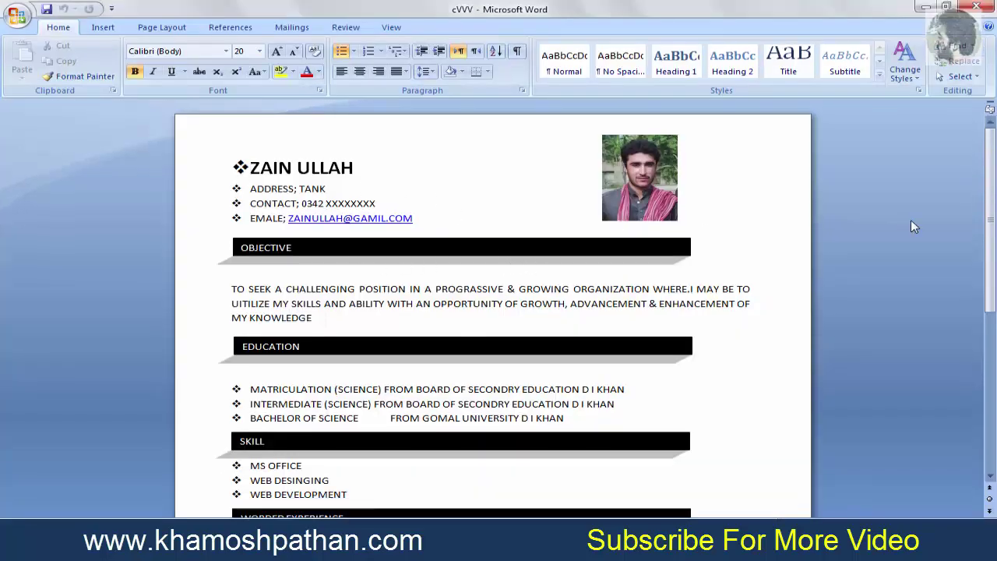
Step: Scroll through the finished cVVV résumé to review its sections
mouse_move(993, 211)
mouse_down()
mouse_move(979, 374)
mouse_move(979, 209)
mouse_up()
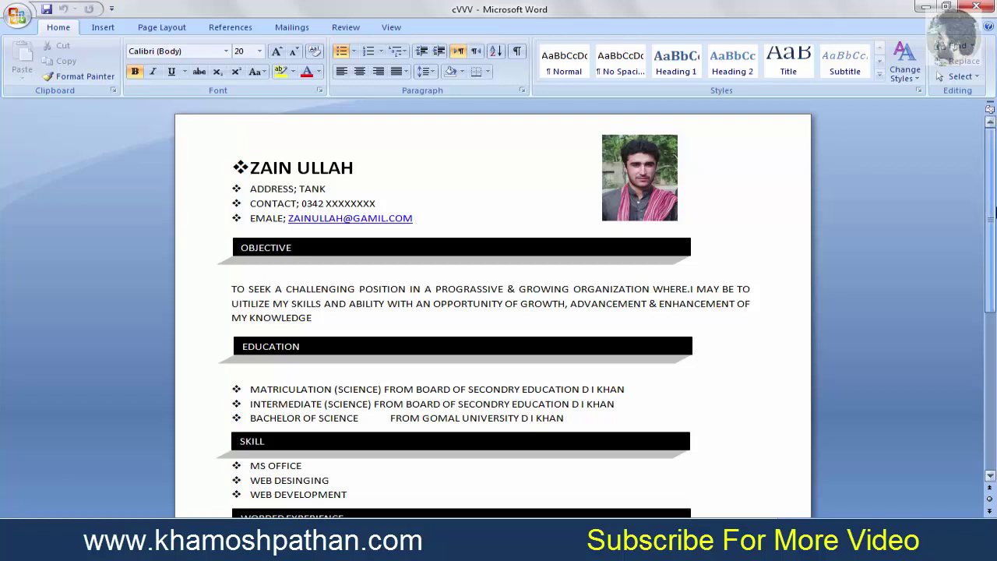
mouse_move(993, 211)
mouse_down()
mouse_move(993, 226)
mouse_move(994, 191)
mouse_up()
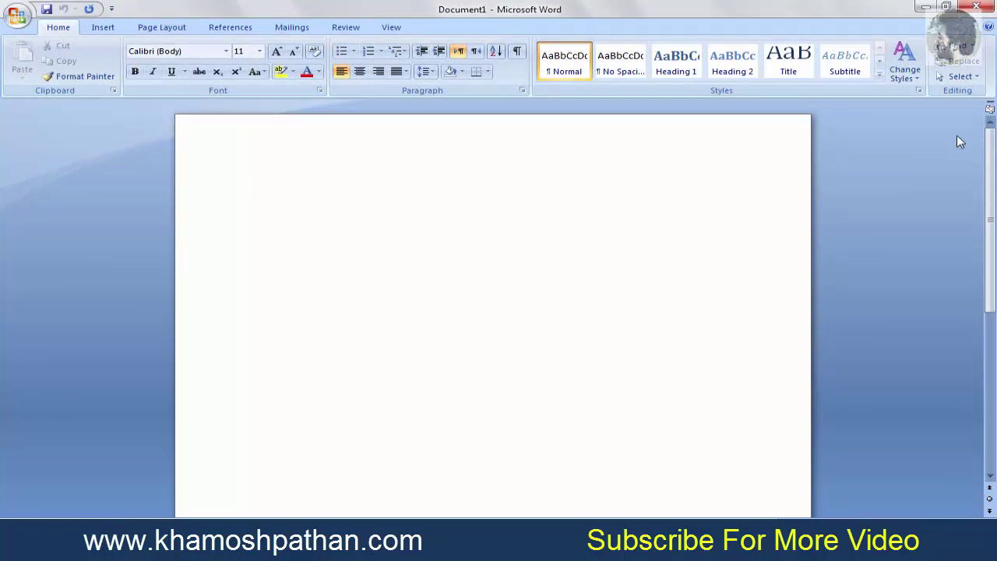
Step: Show the rulers and drag the left and top margins outward to widen the text area
click(990, 111)
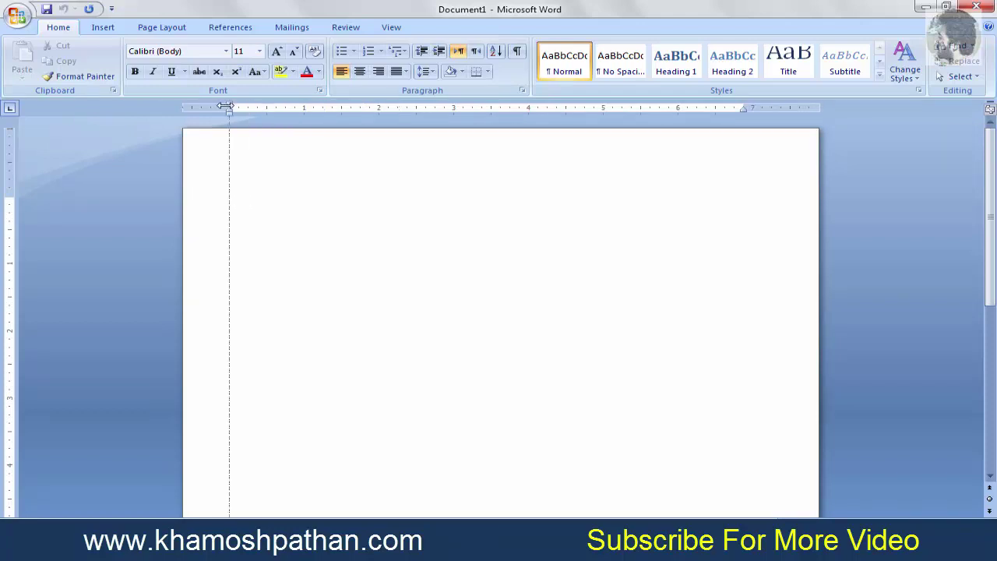
drag(257, 106, 220, 106)
drag(9, 196, 3, 151)
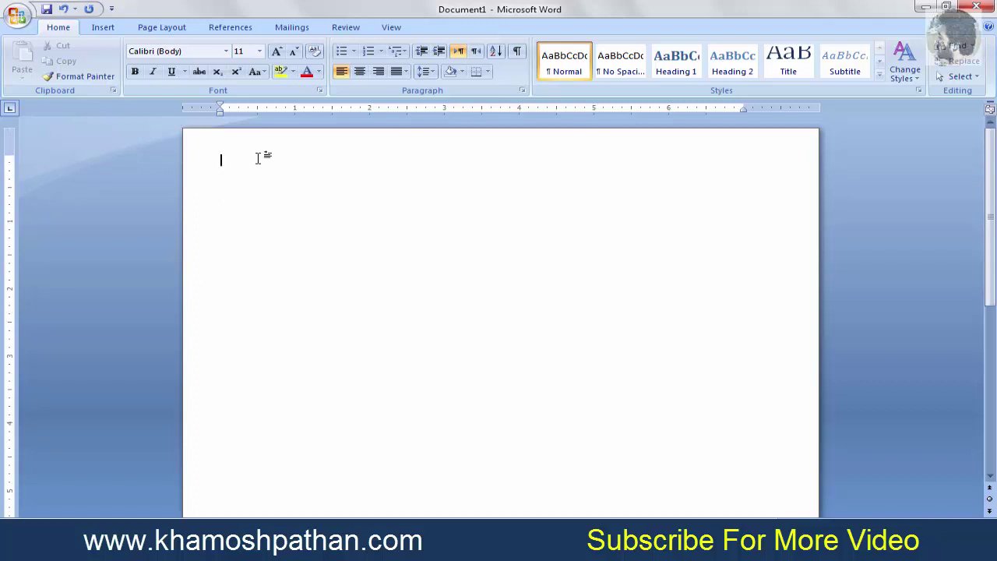
Step: Type the applicant's name, address, contact number and e-mail on four separate lines
text(asd)
key(BackSpace)
key(BackSpace)
key(BackSpace)
text(zAIN)
text(LAH)
key(Return)
text(ADD)
text(RESS)
text(,)
text( TAN)
text(K CIT)
text(Y)
key(Return)
text(CO)
text(NTA)
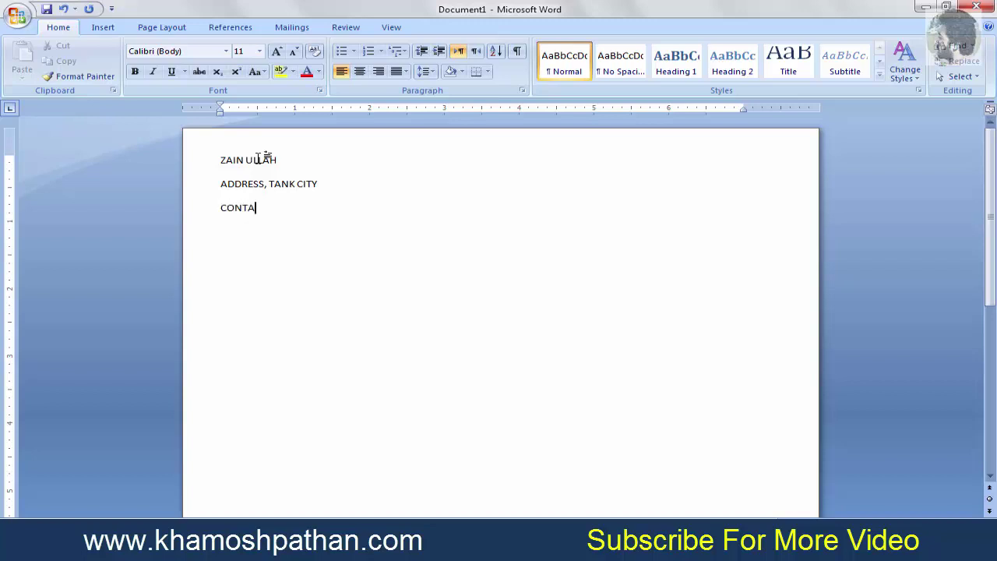
text(CT)
text( N)
text(O, 0)
text(34)
text(1)
text(2222)
key(BackSpace)
key(BackSpace)
key(BackSpace)
key(BackSpace)
text(XXXXXXXX)
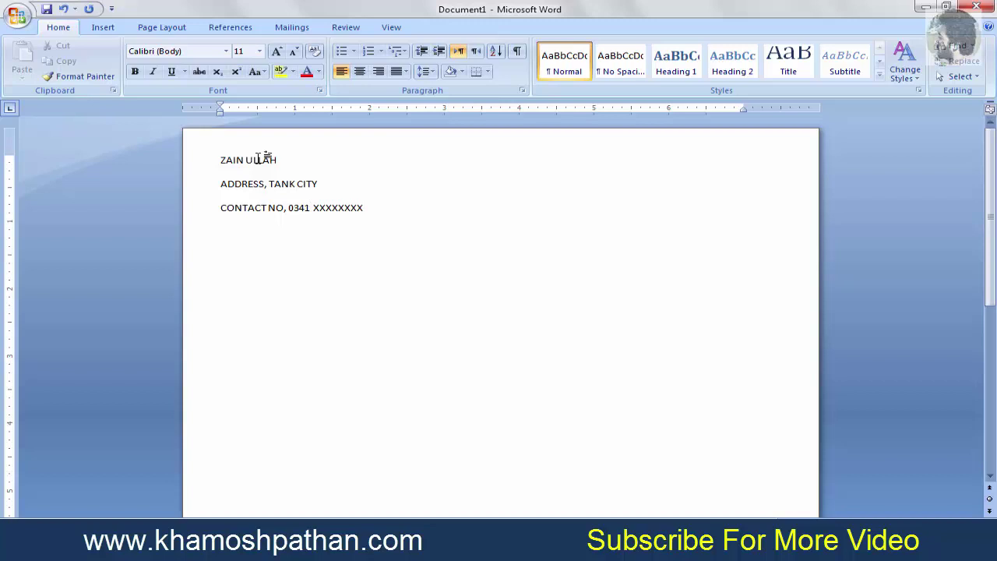
text(X)
key(Return)
text(MALE)
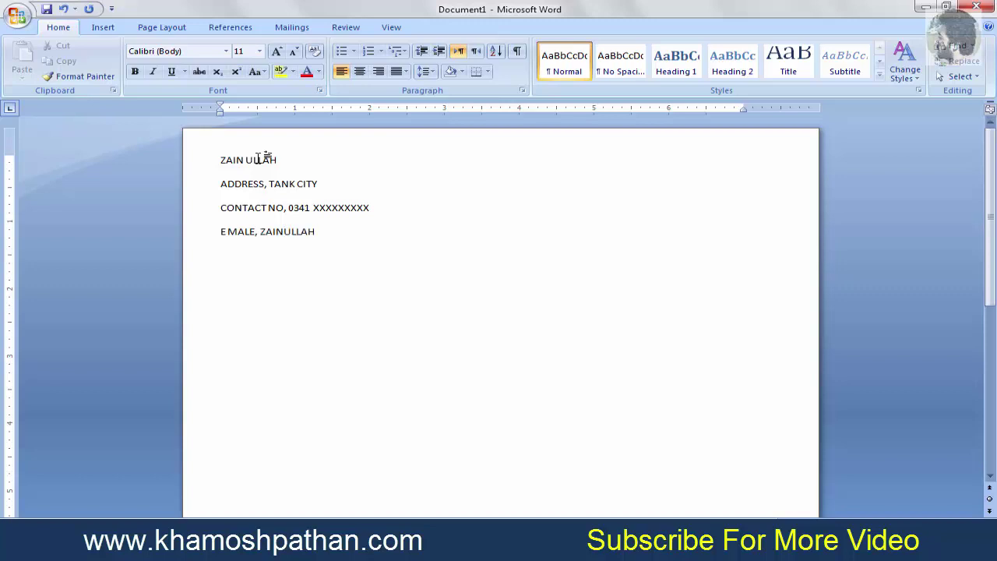
key(Return)
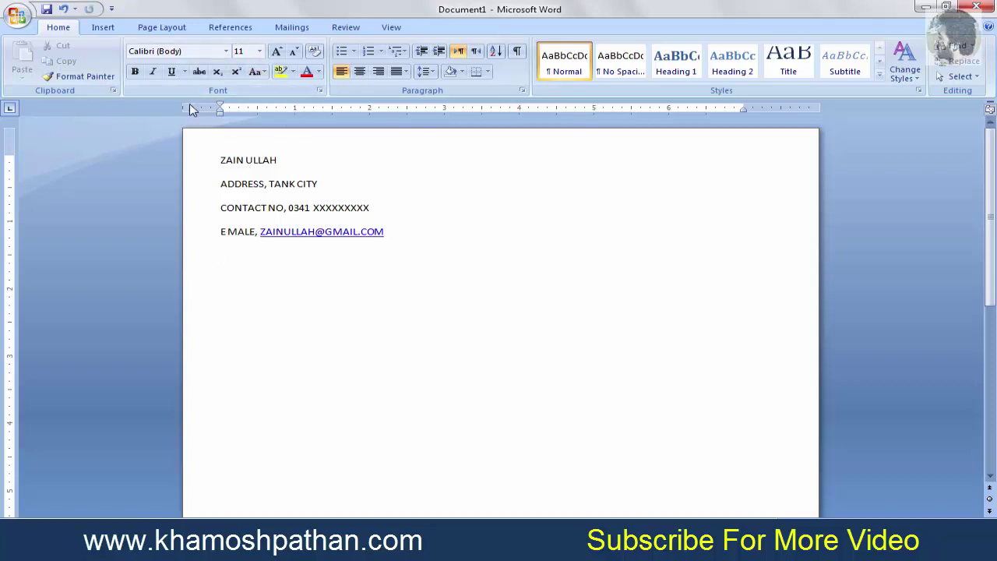
Step: Draw a thin 0.25" by 7.32" text box across the text width below the e-mail line
click(106, 31)
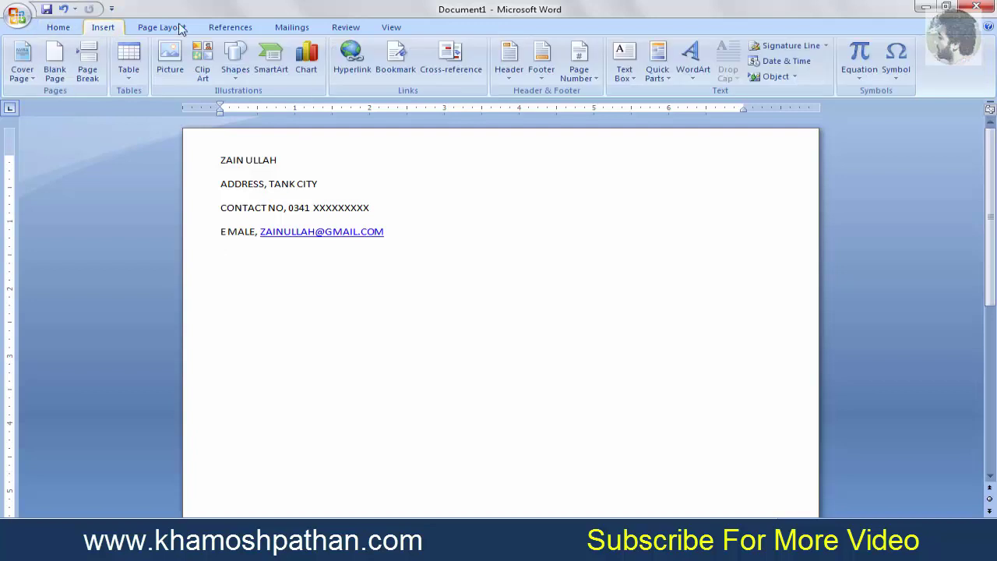
click(634, 78)
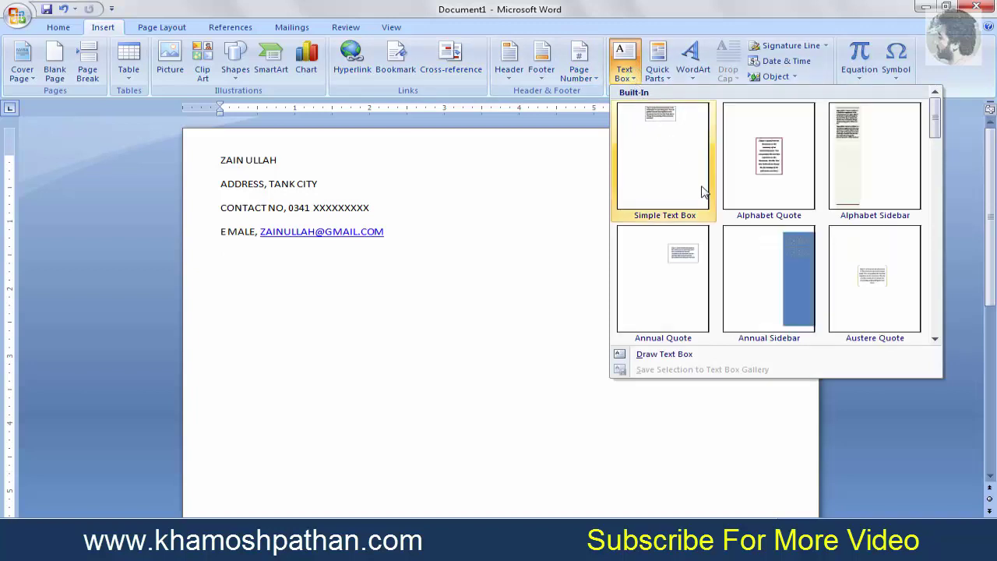
click(665, 355)
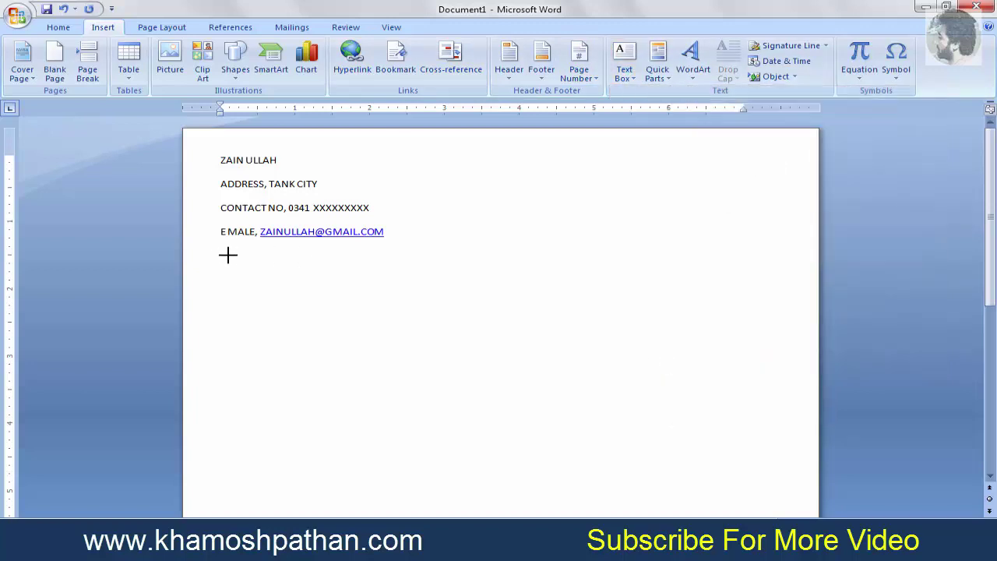
drag(221, 251, 762, 271)
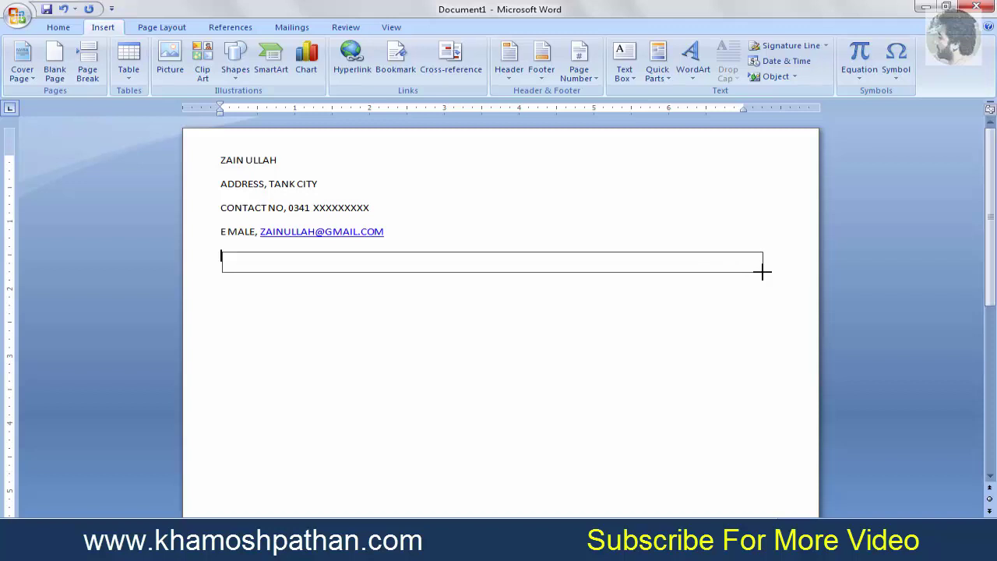
drag(762, 271, 770, 272)
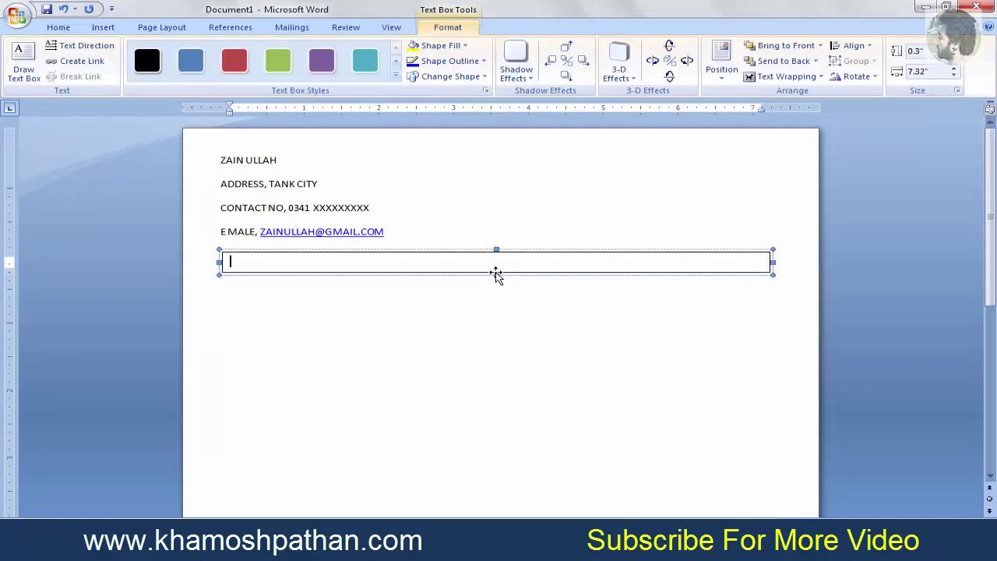
drag(496, 274, 496, 267)
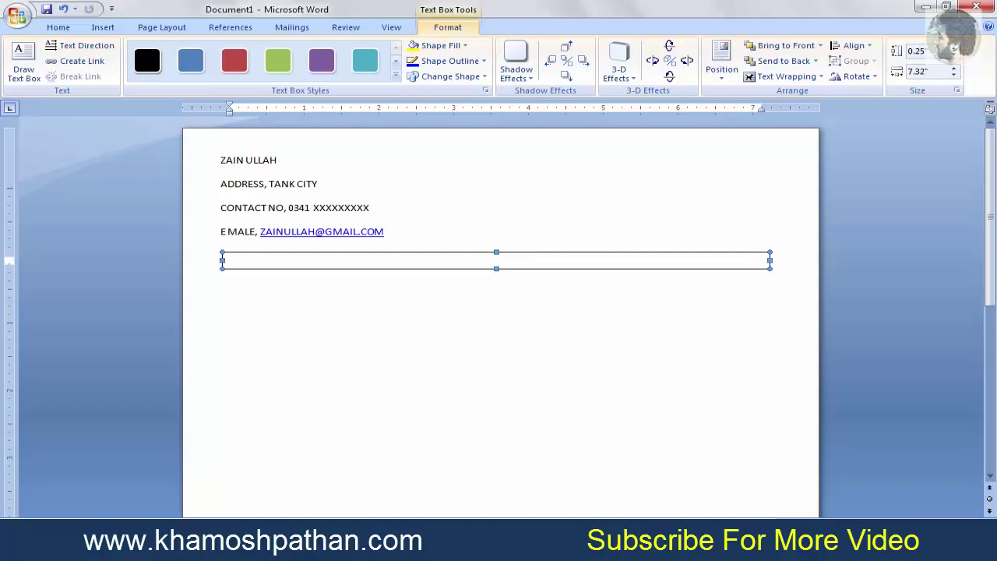
Step: Type the heading OBJICTIVE inside the new text box
click(446, 498)
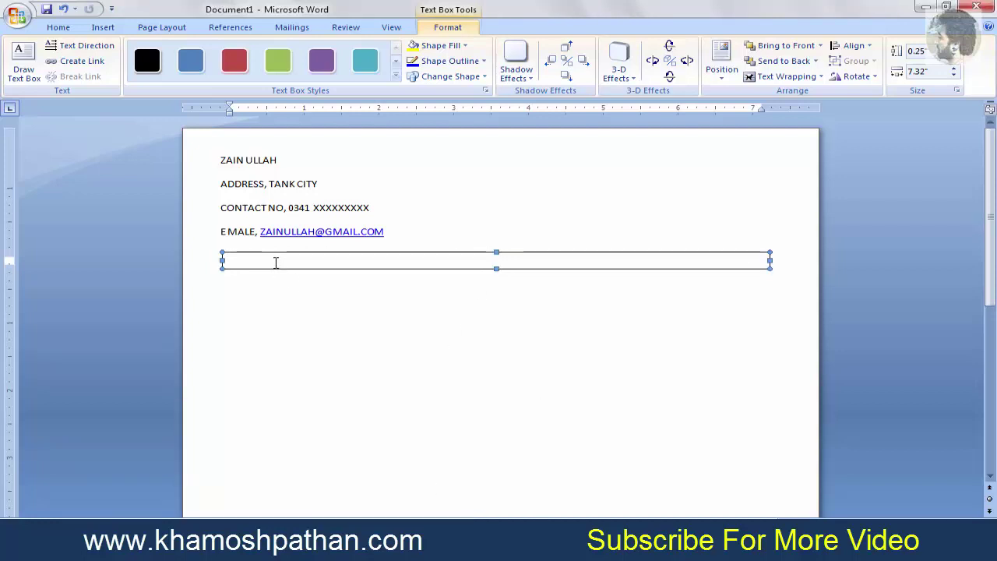
click(276, 263)
text(OB)
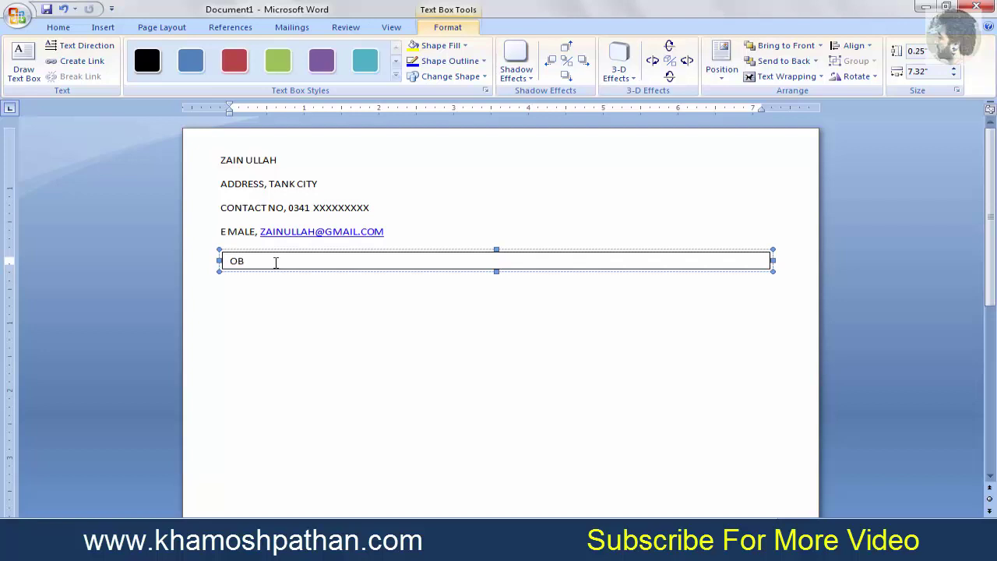
text(JI)
text(CTIVE)
Step: Add a blank line, move the heading box back under the e-mail line, and type TO SEEK below it
click(226, 244)
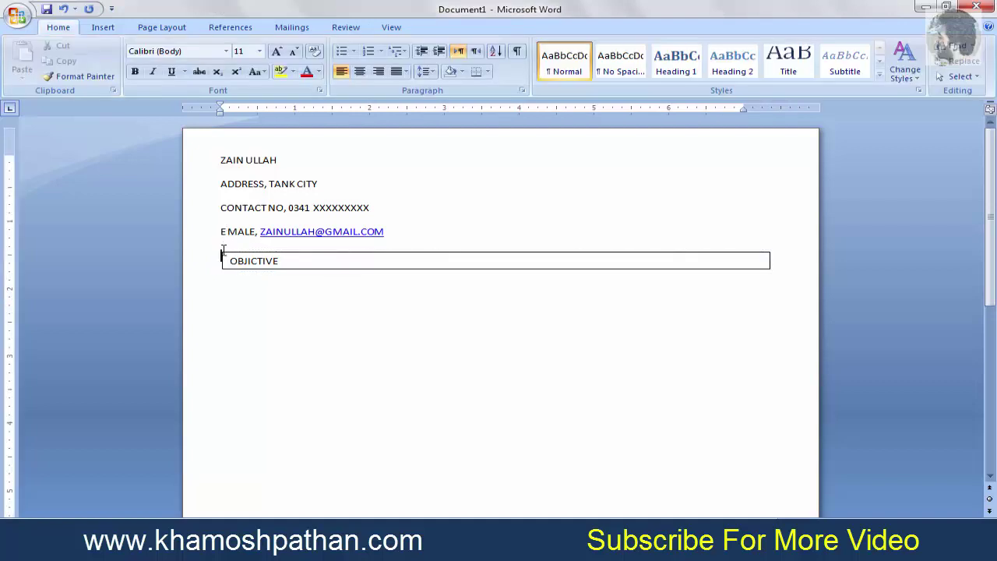
key(Return)
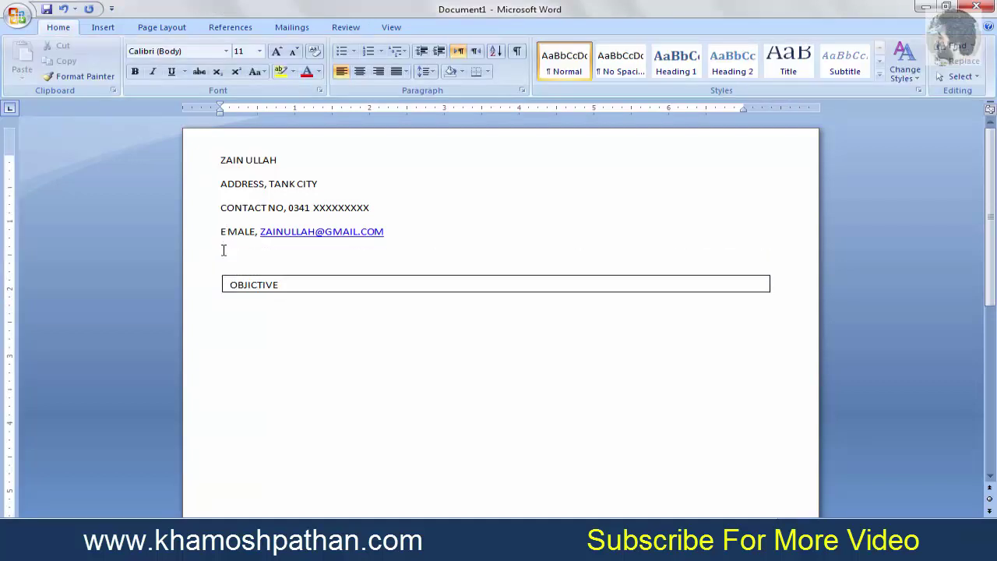
click(304, 283)
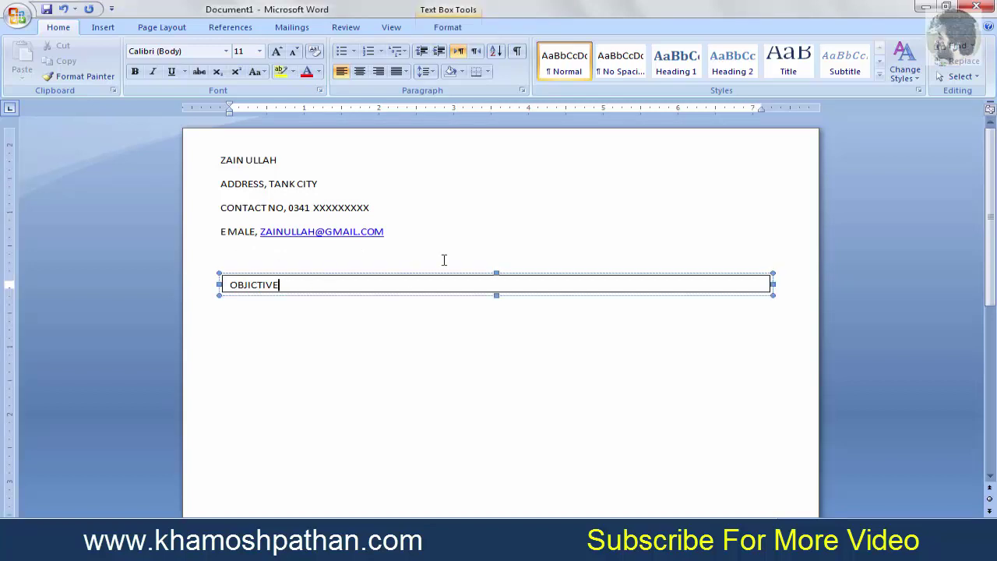
click(459, 278)
drag(459, 278, 457, 251)
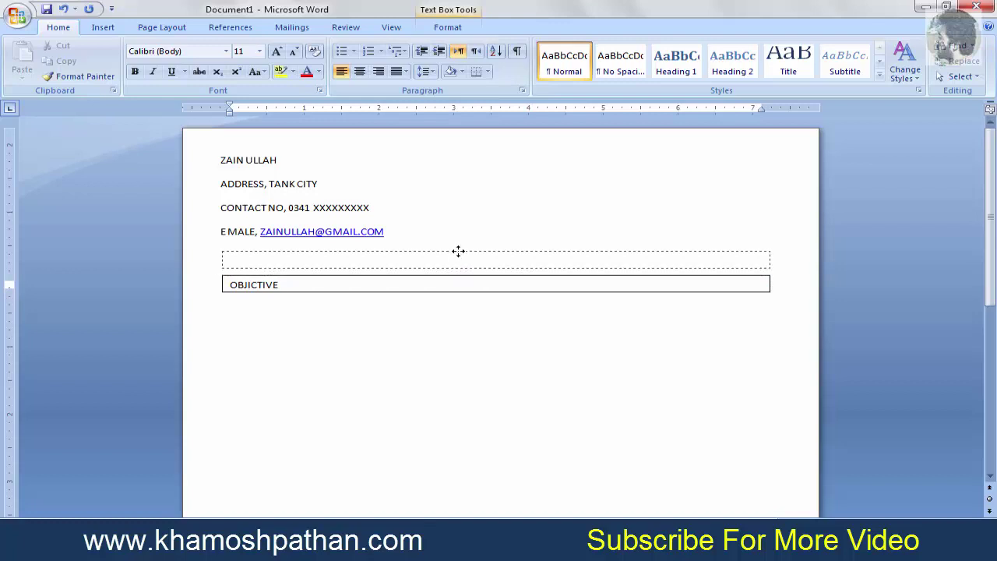
drag(458, 251, 458, 250)
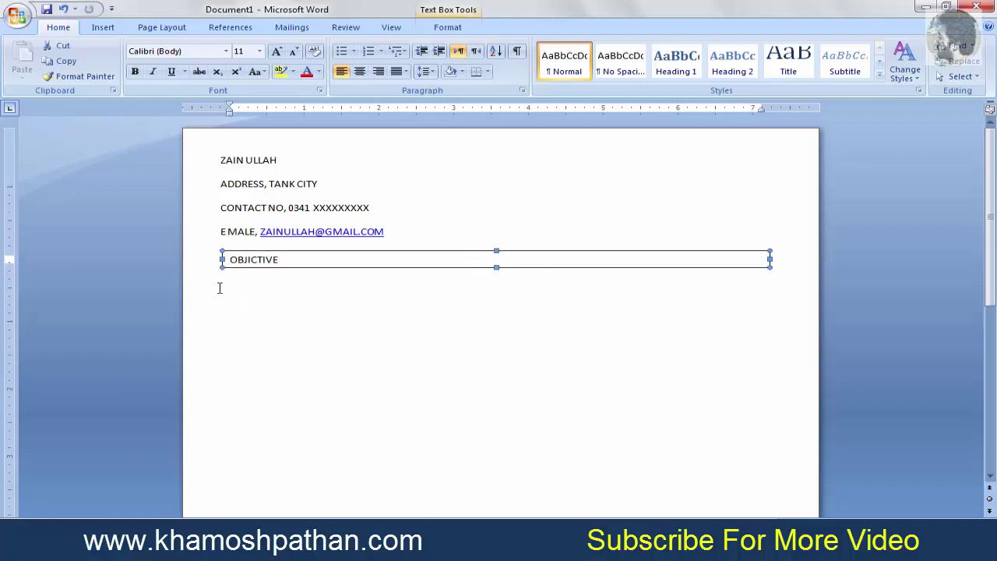
click(223, 281)
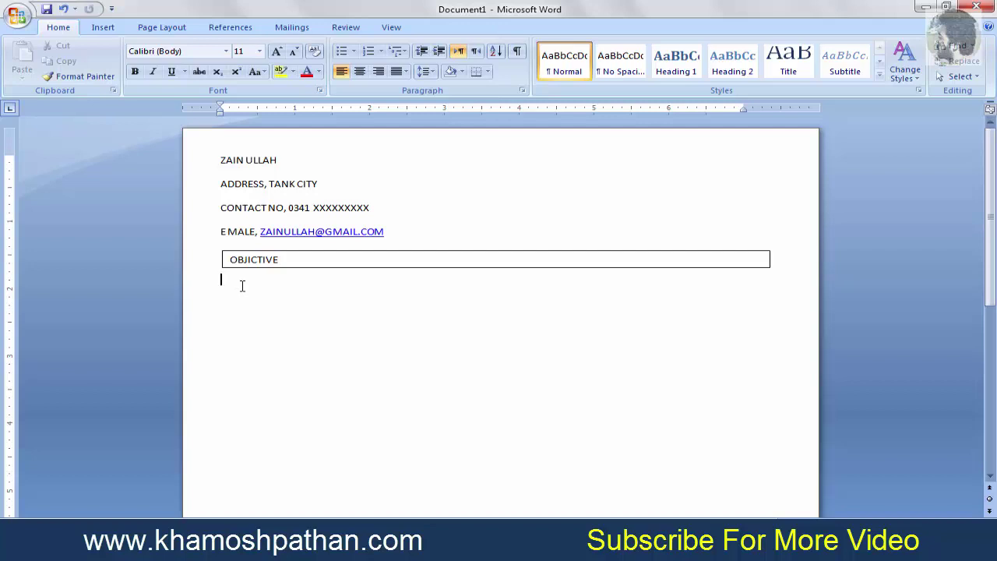
text(T)
text(O SEEK)
Step: Copy the full objective paragraph from cVVV and paste it over the TO SEEK line in Document1
mouse_move(343, 549)
click(343, 424)
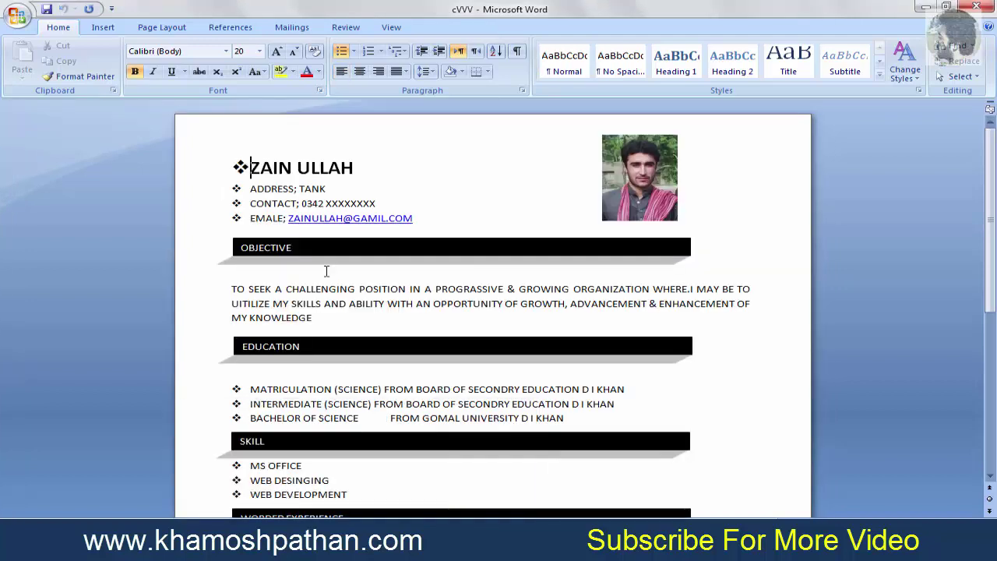
drag(230, 289, 313, 318)
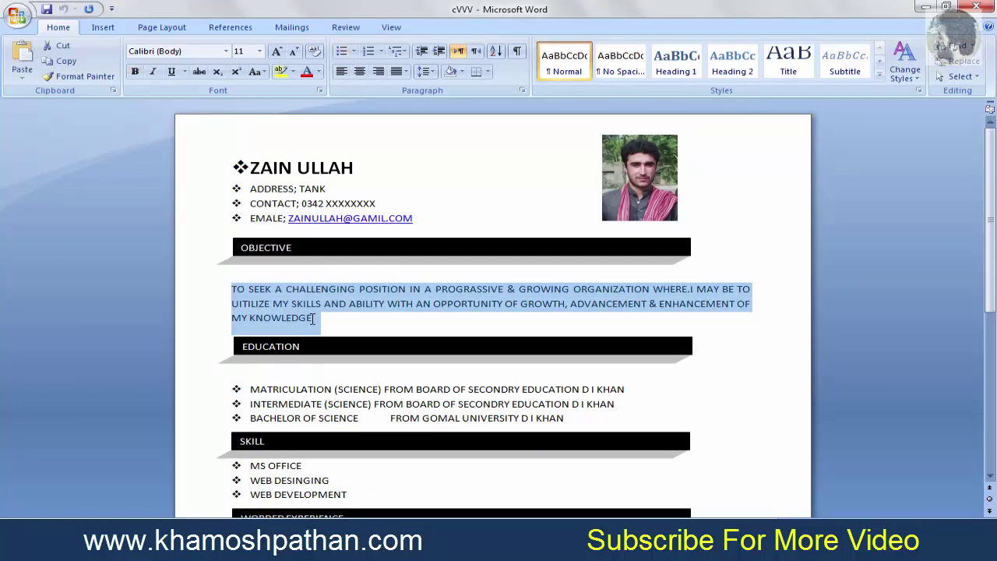
mouse_move(342, 549)
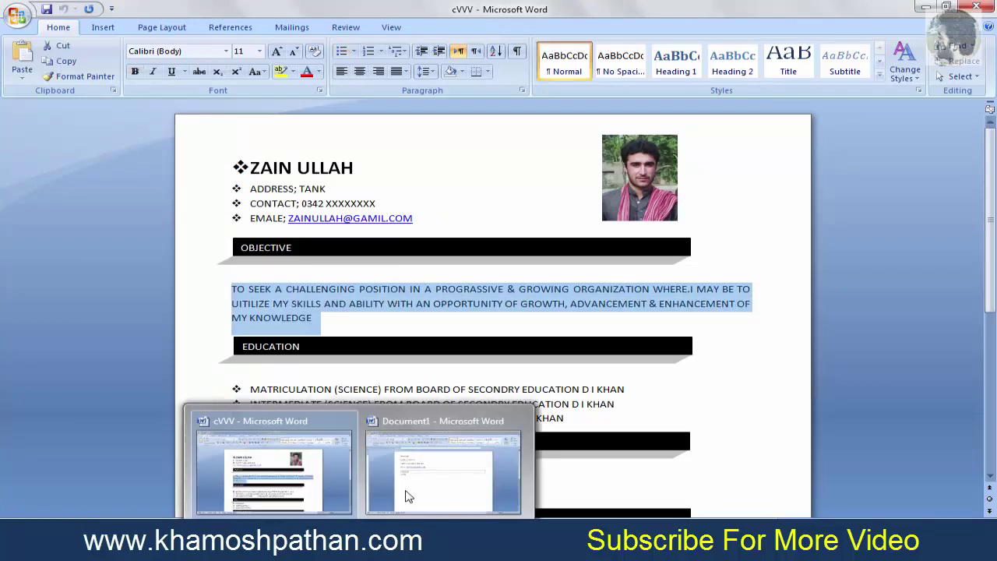
click(466, 448)
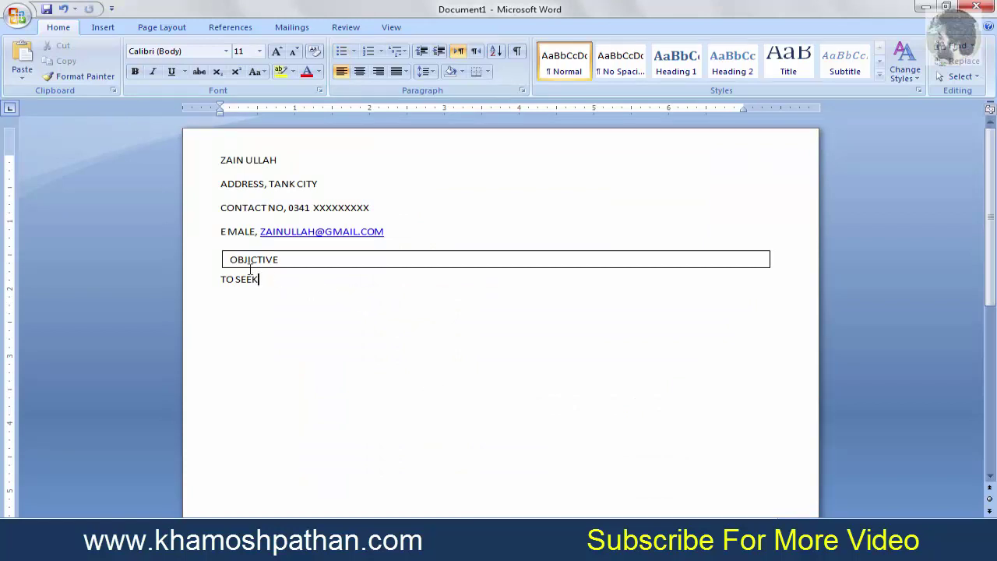
drag(260, 279, 226, 280)
key(ctrl+v)
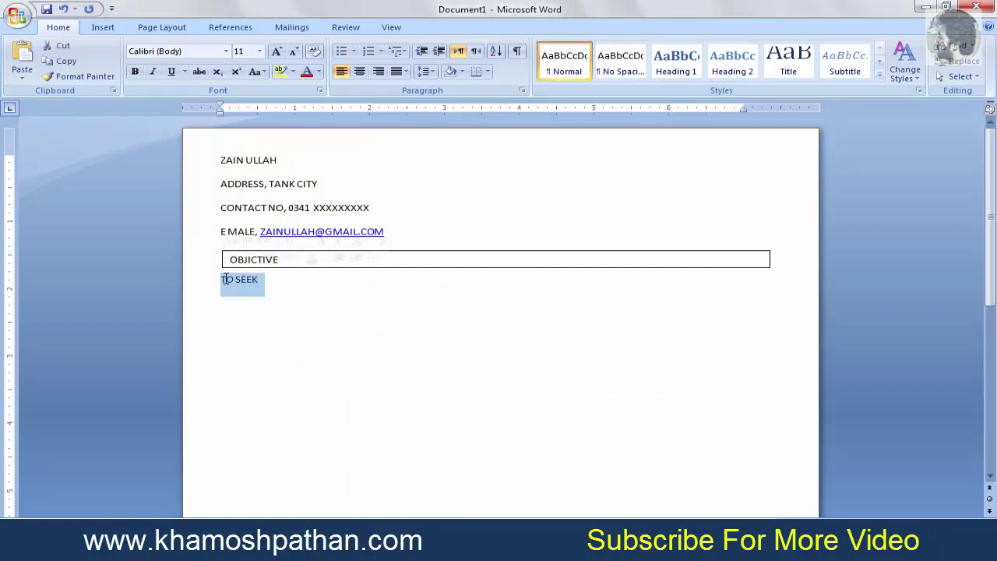
Step: Try moving the OBJECTIVE box below the paragraph, then undo the move
click(344, 250)
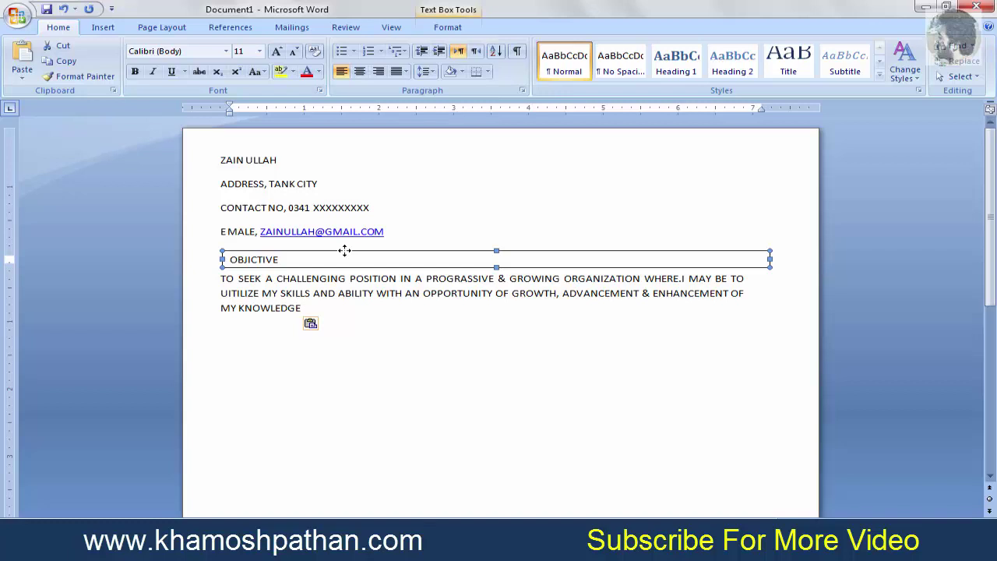
drag(349, 255, 341, 325)
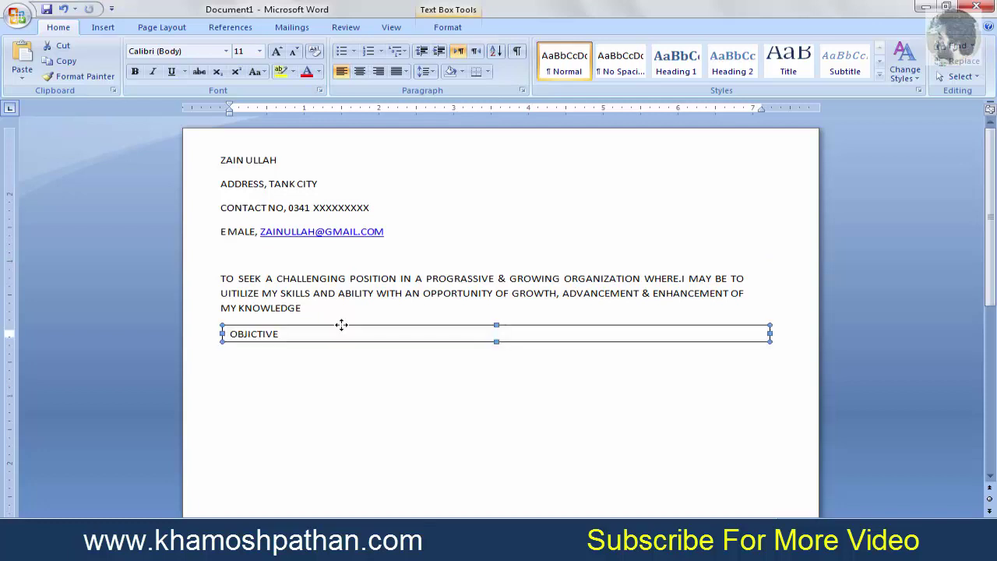
key(ctrl+z)
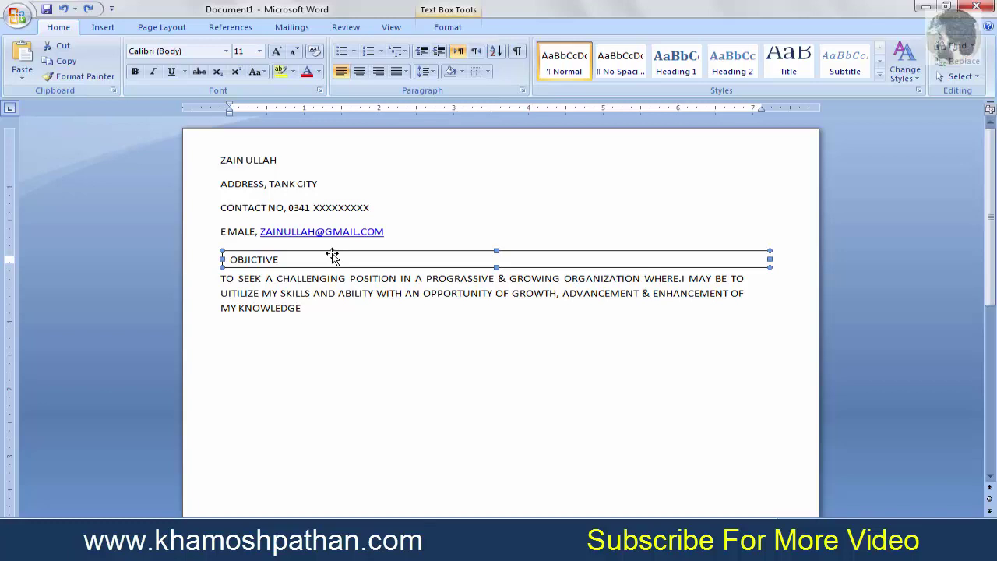
Step: Copy the OBJECTIVE box below the objective paragraph and retitle the copy EDUCATION
drag(333, 257, 336, 327)
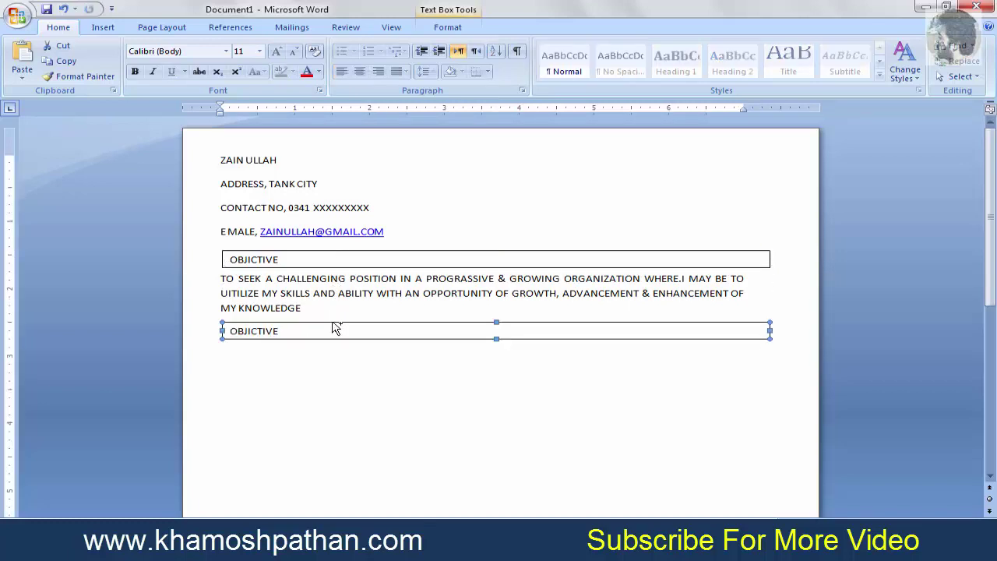
click(292, 332)
key(BackSpace)
key(BackSpace)
key(BackSpace)
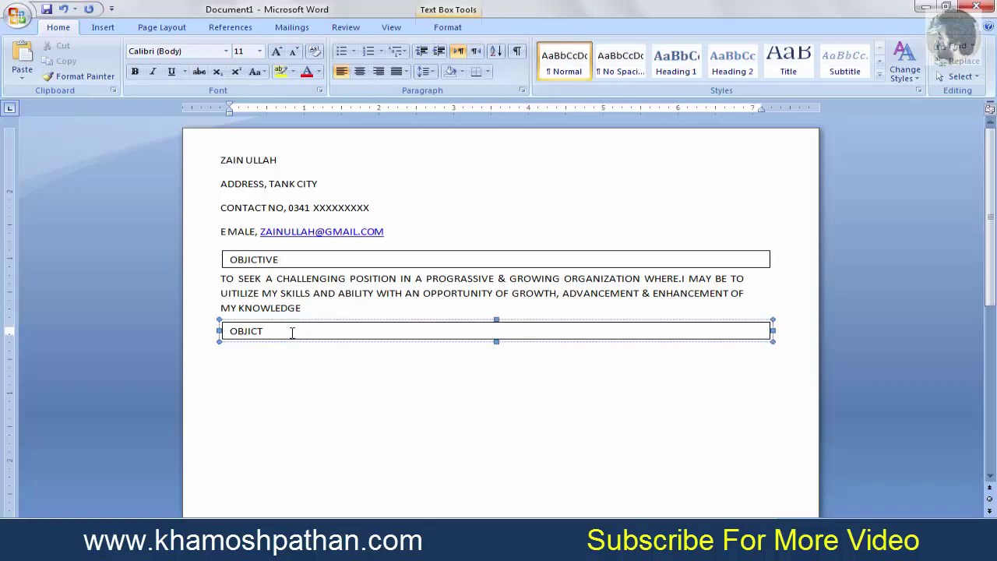
key(BackSpace)
key(BackSpace)
key(BackSpace)
key(BackSpace)
key(BackSpace)
text(EDUC)
text(ATIO)
text(N)
click(357, 363)
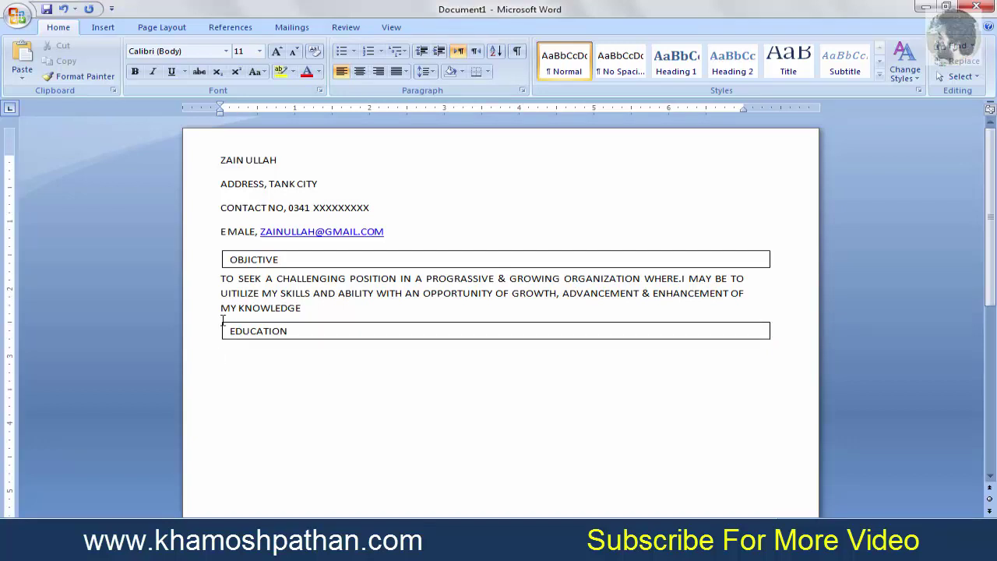
Step: Type 'MATRICULATION; FROM BOARD OF SECONDRY EDUCATION D I KHAN' under the EDUCATION box
text(MA)
text(TRIC)
text(ULATIO)
text(N)
key(BackSpace)
text(RO)
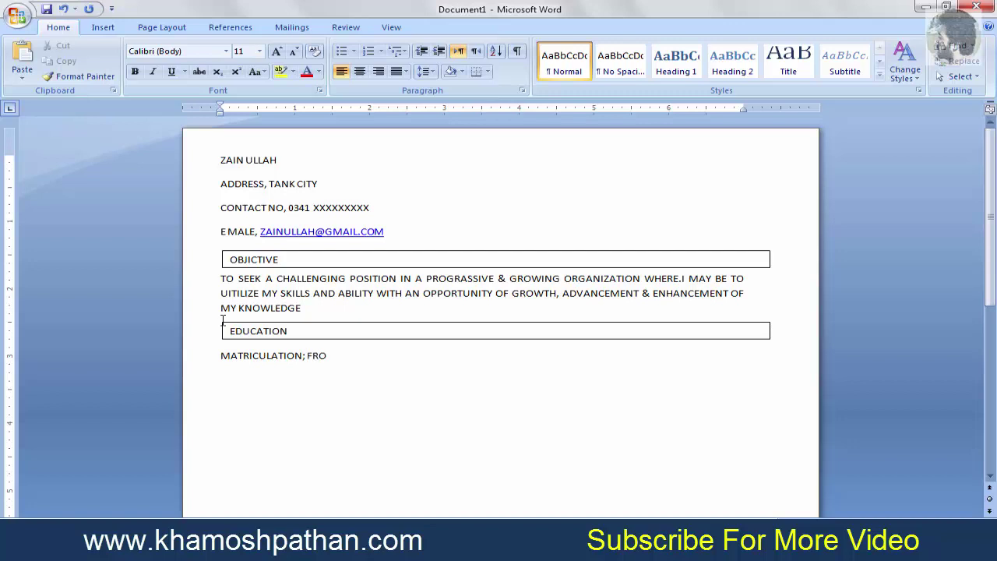
text(M BOA)
text(RD O)
key(BackSpace)
text(SEC)
text(ONDRY E)
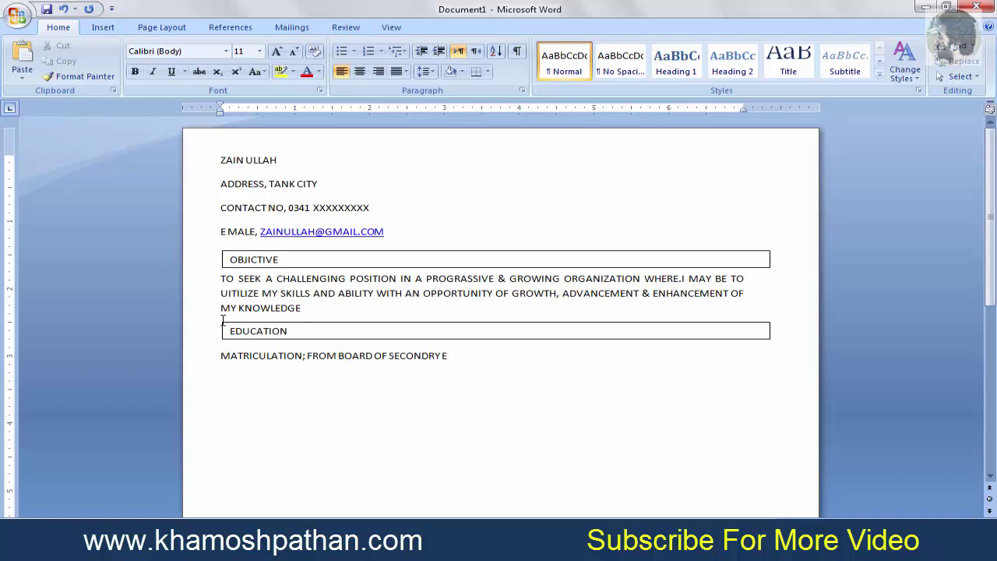
text(DUCAT)
text(ION)
key(BackSpace)
text(KH)
text(AN)
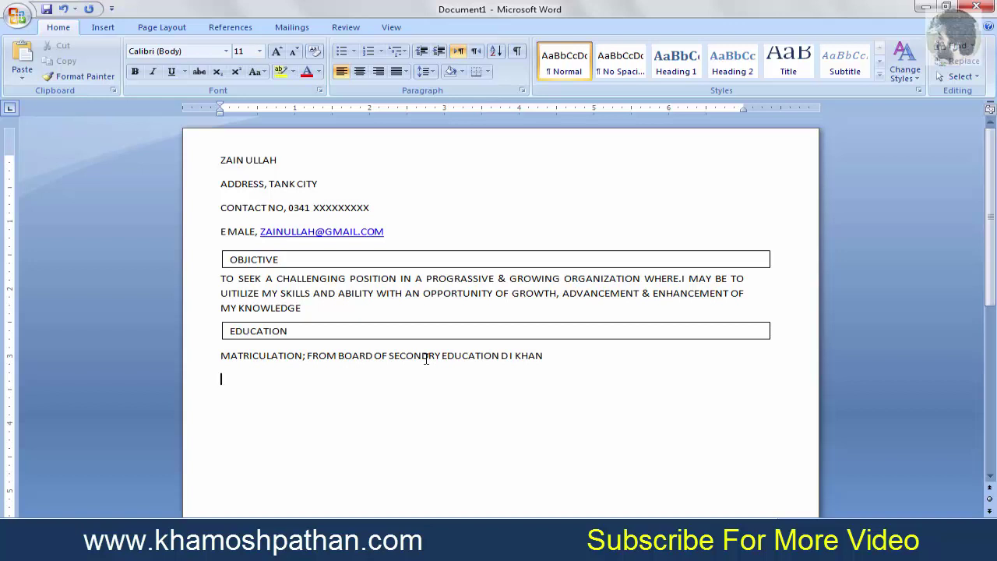
Step: Add the line 'INTERMEDIATE; FROM BOARD OF SECONDRY EDUCATION D I KHAN'
text(INTER)
text(MEDI)
text(AT)
text(E)
text(;)
text(    FR)
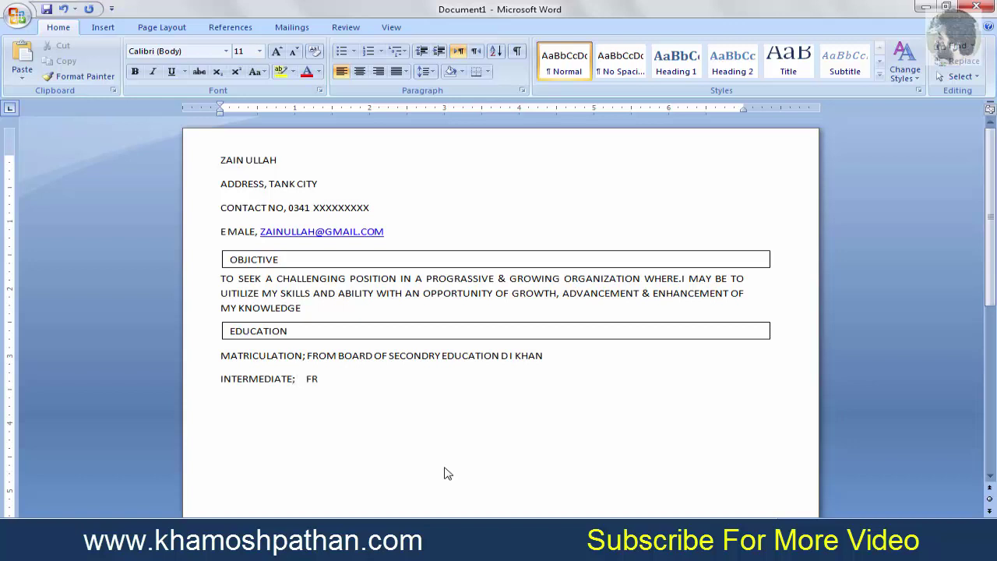
text(OM BO)
text(ARD O)
text(F SECO)
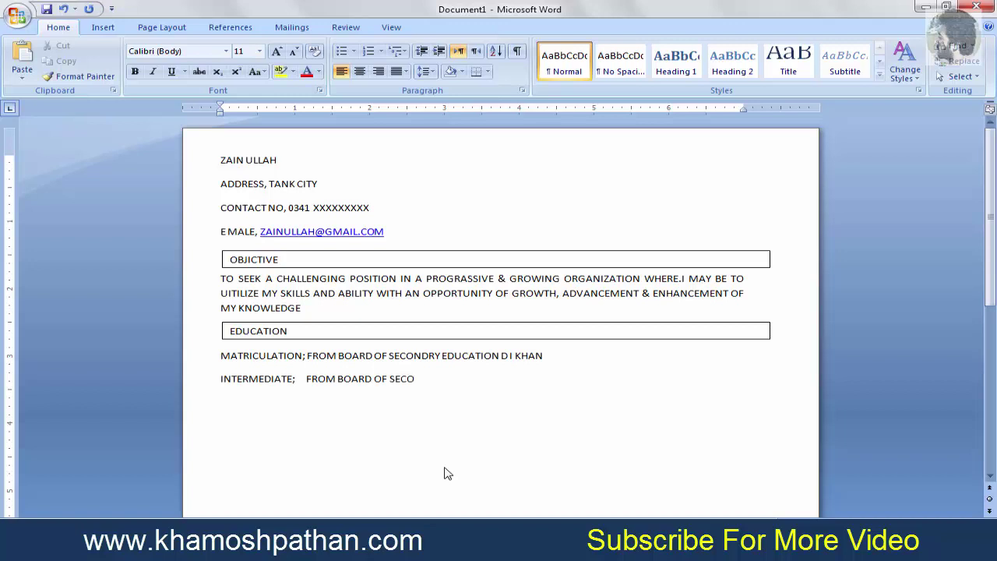
text(NDRY)
text( EDUCAT)
text(ION K)
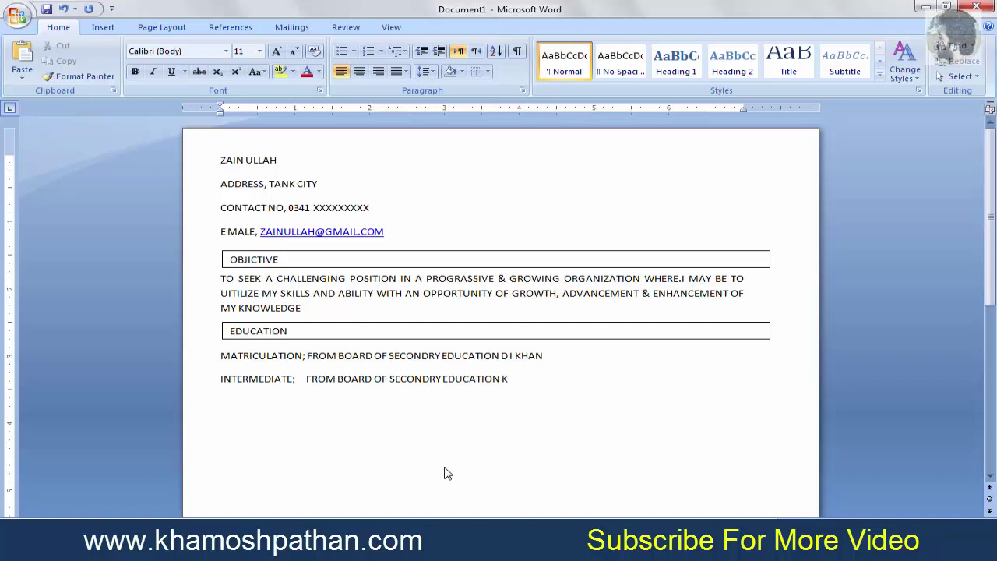
key(BackSpace)
text(D I)
text( KHAN)
key(Return)
Step: Add the line 'BACHELOR; FROM GOMAL UNIVERSITY' and start a new line below it
text(BAC)
text(H)
text(ELOR)
key(BackSpace)
text(;)
text(FROM)
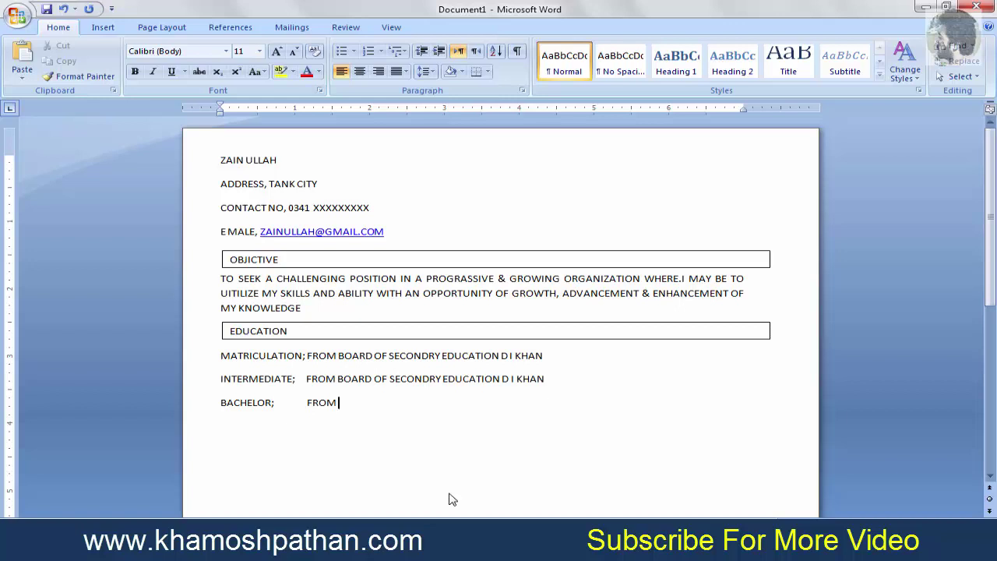
text( GOMAL)
text( U)
text(NIVER)
text(SITY)
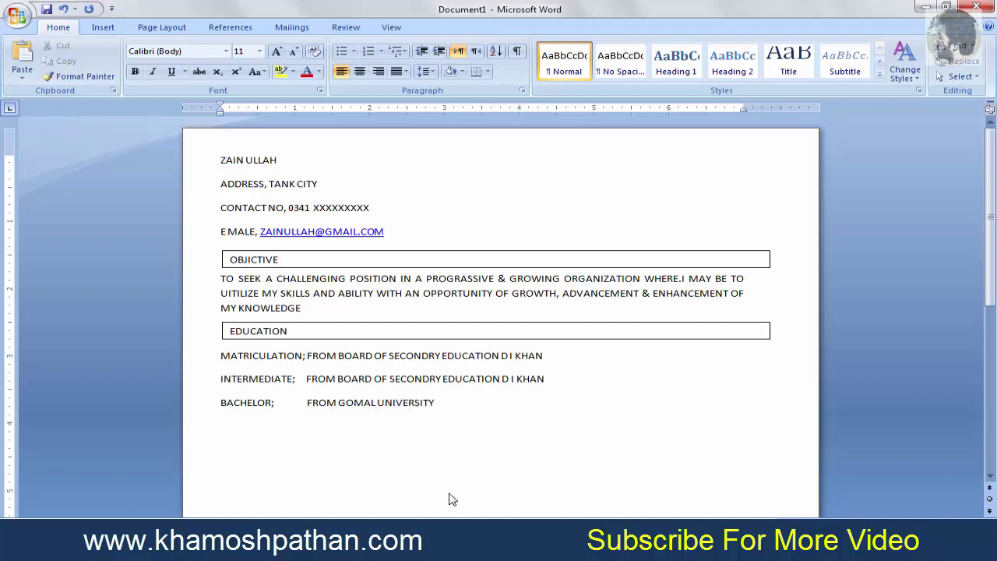
key(Return)
Step: Place a copy of the EDUCATION heading box just under the BACHELOR line, caret inside it
click(300, 327)
drag(301, 323, 302, 421)
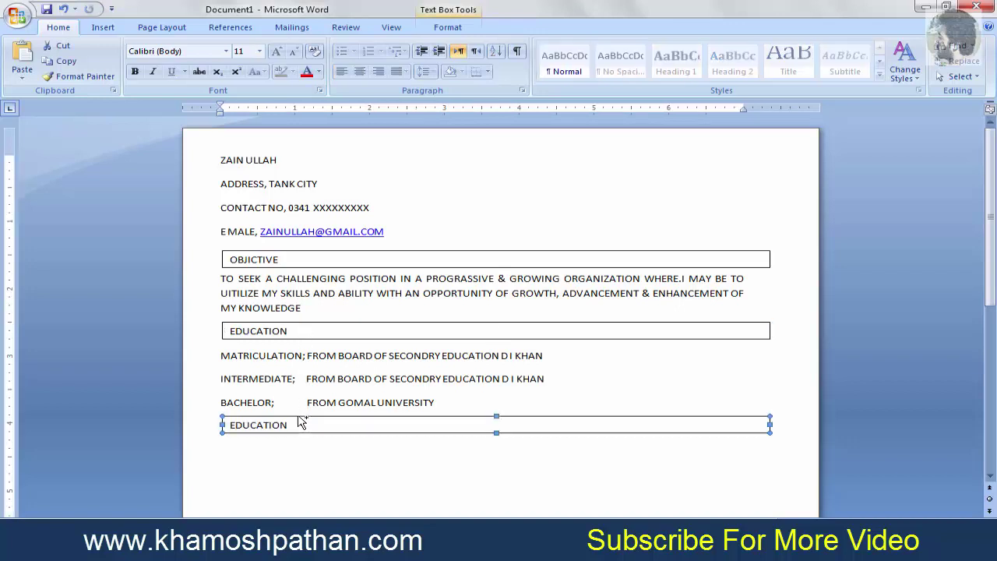
click(292, 425)
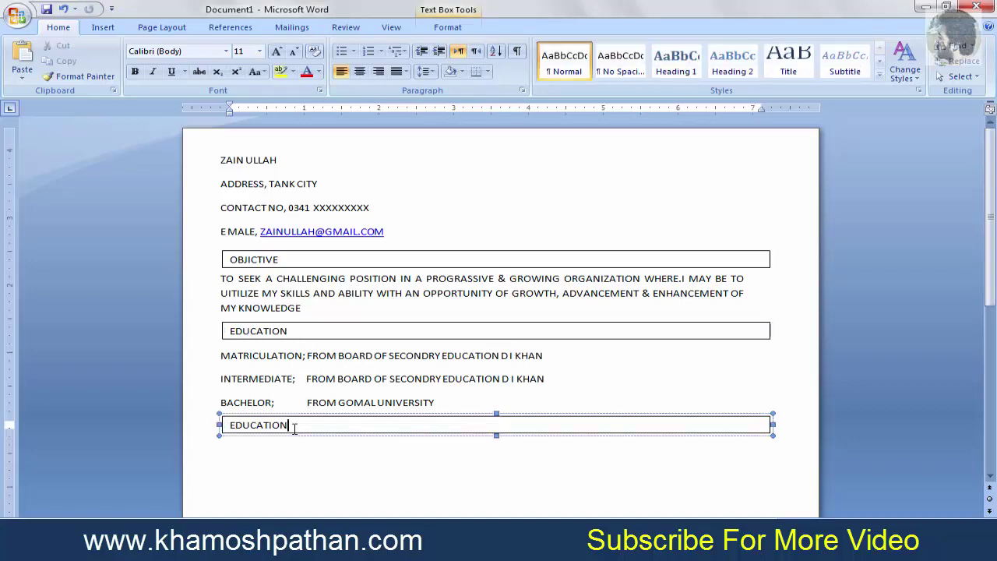
Step: Replace EDUCATION with SKILL in the copied heading box below the BACHELOR line
key(BackSpace)
key(BackSpace)
key(BackSpace)
key(BackSpace)
key(BackSpace)
key(BackSpace)
key(BackSpace)
key(BackSpace)
text(SK)
text(ILL)
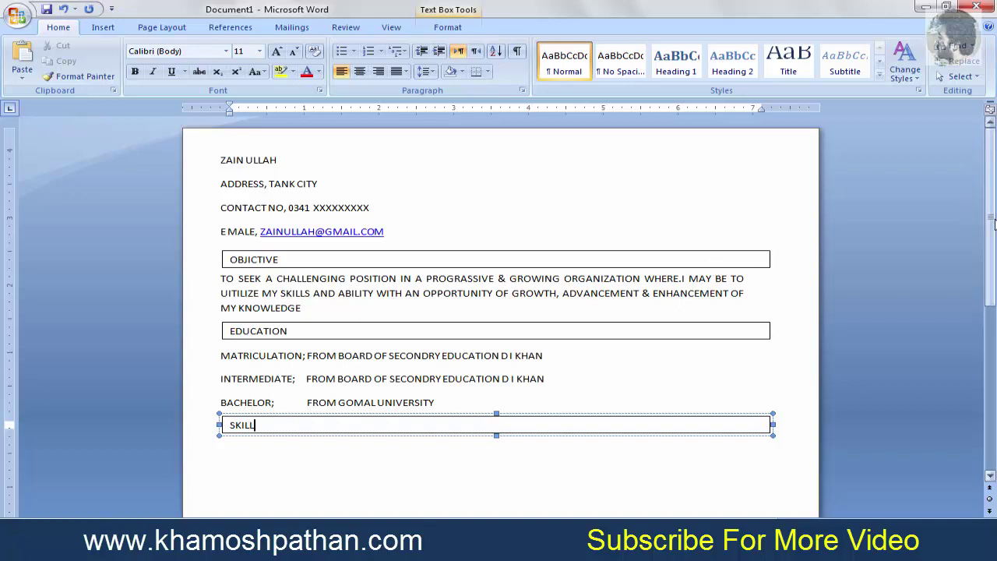
drag(993, 224, 993, 260)
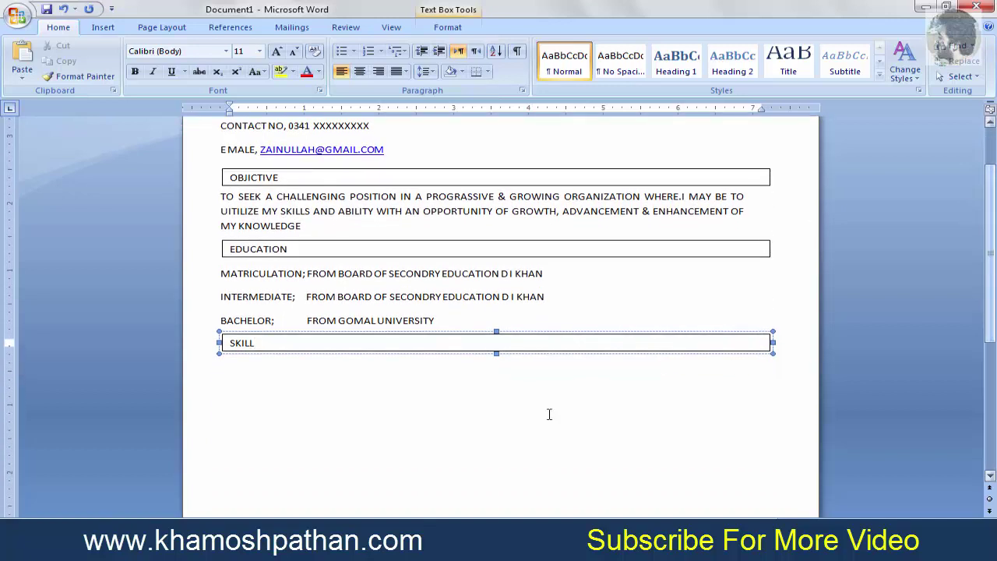
Step: Type MS OFFICE, WEB DISINGING and WEB DEVELOPMENT on separate lines beneath the SKILL box
click(283, 381)
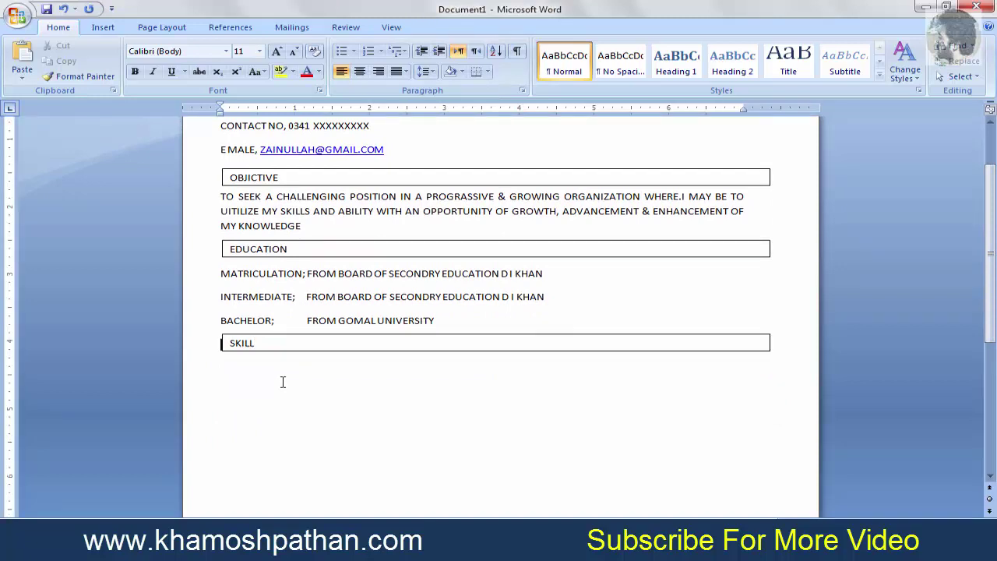
click(259, 359)
text(M)
text(S)
text( OFFICE)
key(Return)
text(WEB D)
text(I)
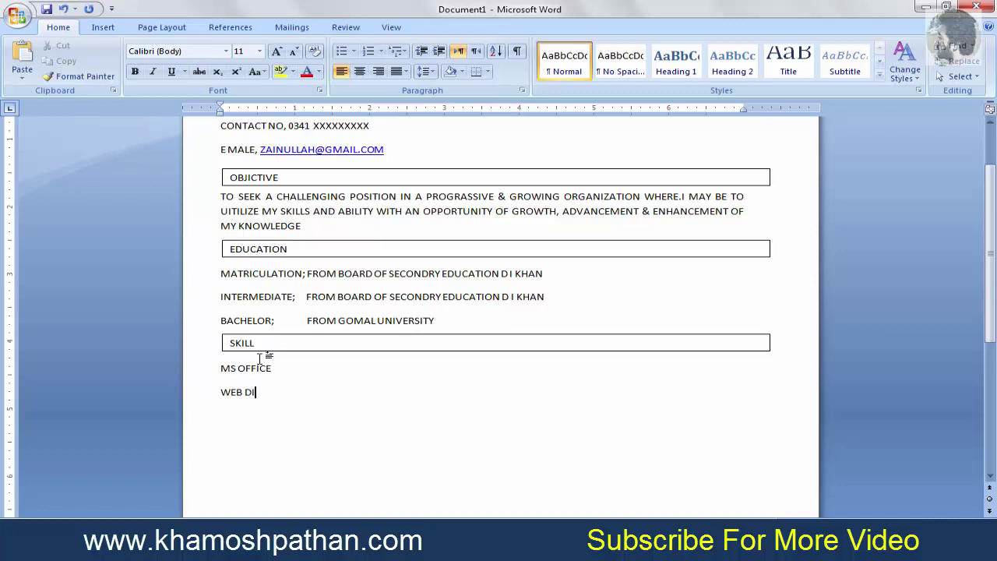
text(SINGIN)
text(G)
key(Return)
text(W)
text(EB )
text(DE)
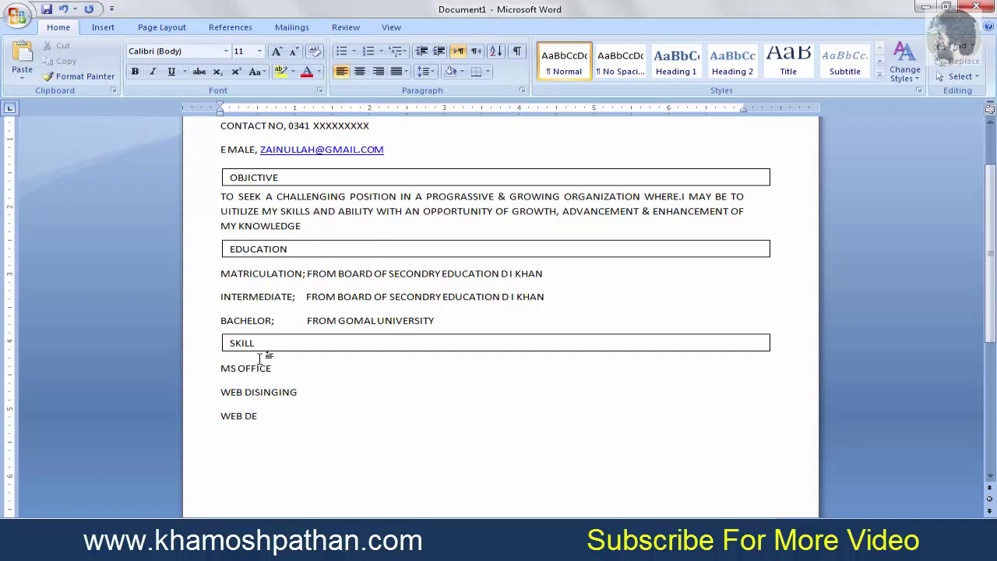
text(V)
key(BackSpace)
key(BackSpace)
text(EVELO)
text(PMENT)
key(Return)
drag(993, 268, 994, 301)
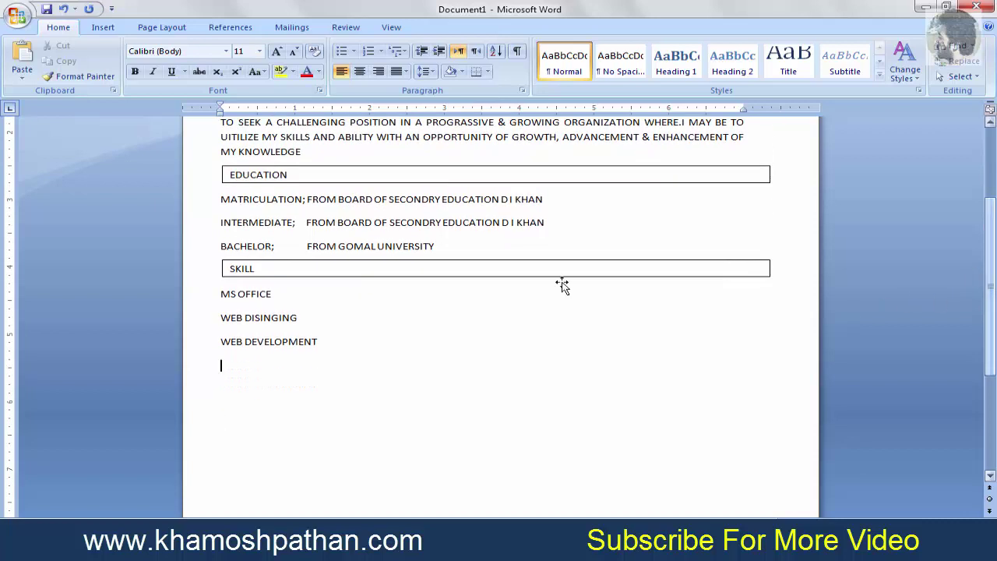
click(339, 267)
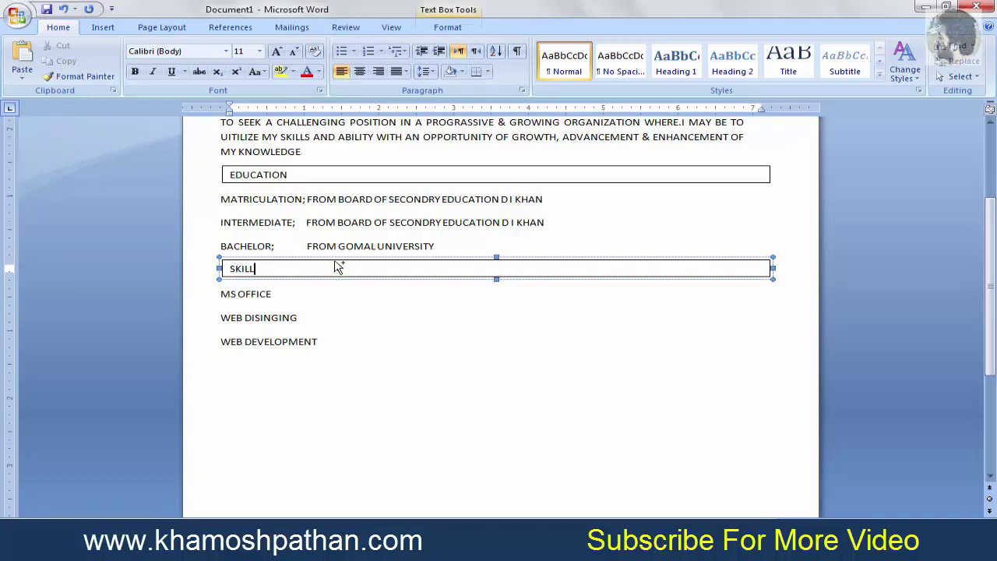
Step: Copy the SKILL heading box to below WEB DEVELOPMENT
click(335, 343)
drag(335, 357, 333, 358)
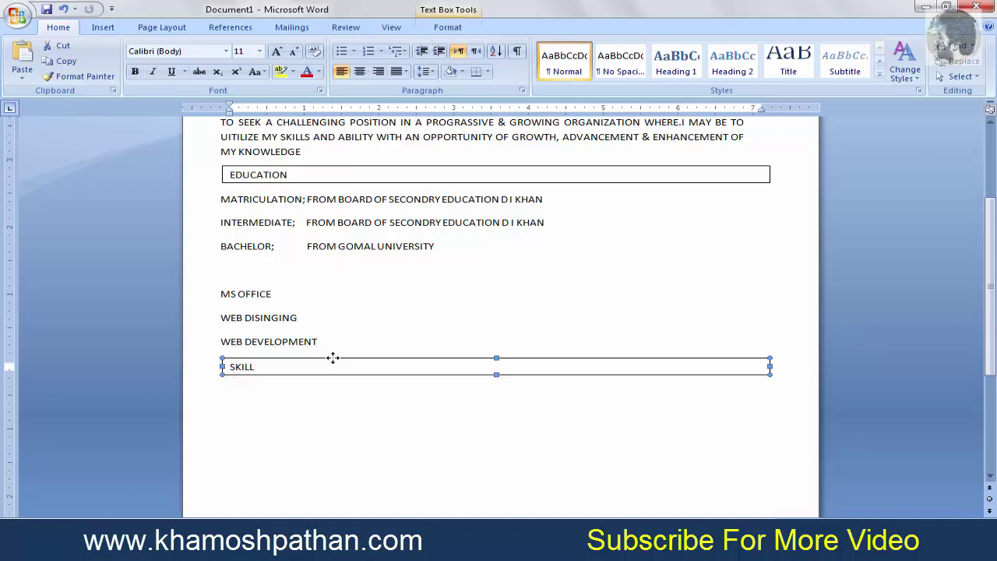
key(ctrl+z)
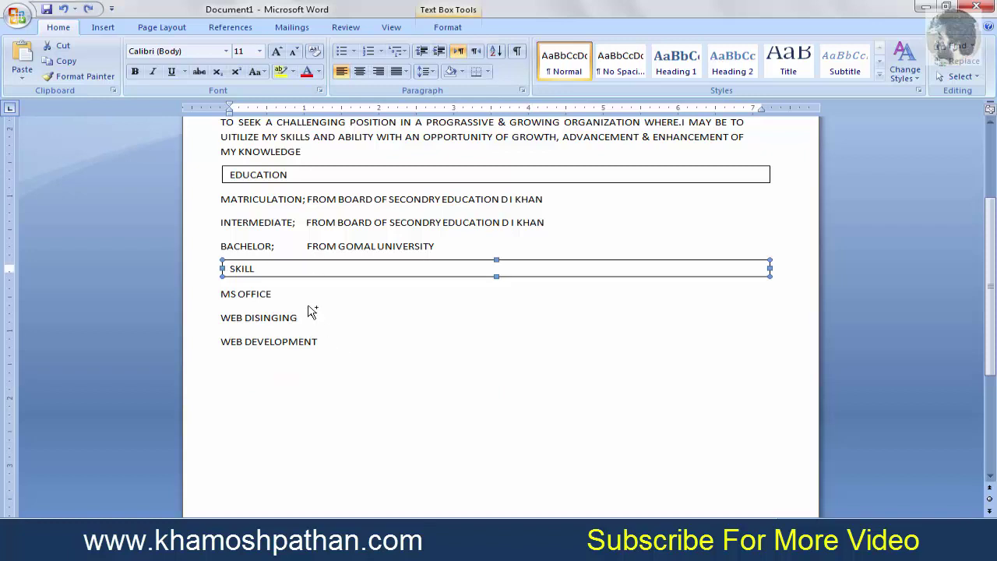
click(345, 260)
drag(345, 317, 343, 357)
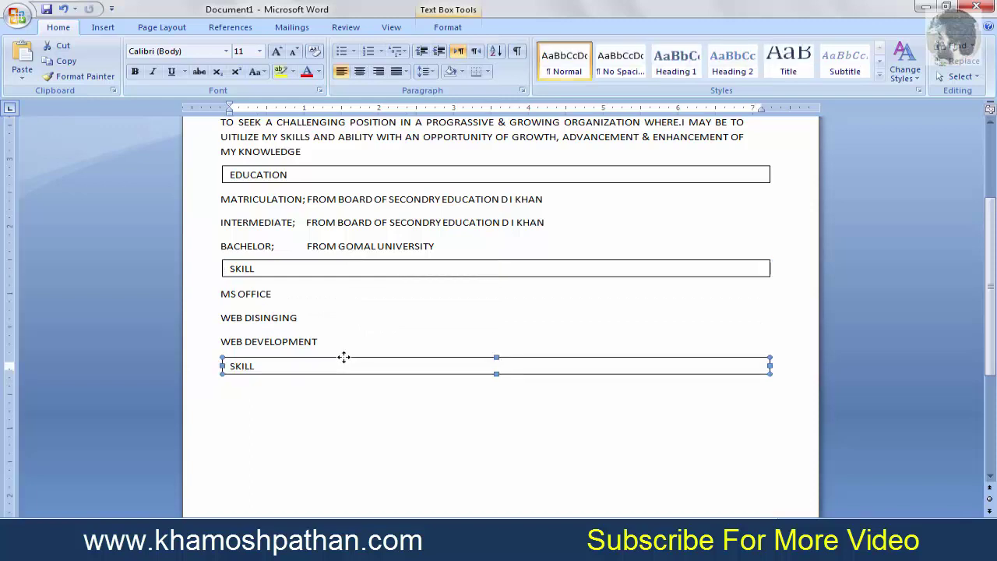
Step: Change the copied box's label from SKILL to WORKED EXPERENCE
click(271, 366)
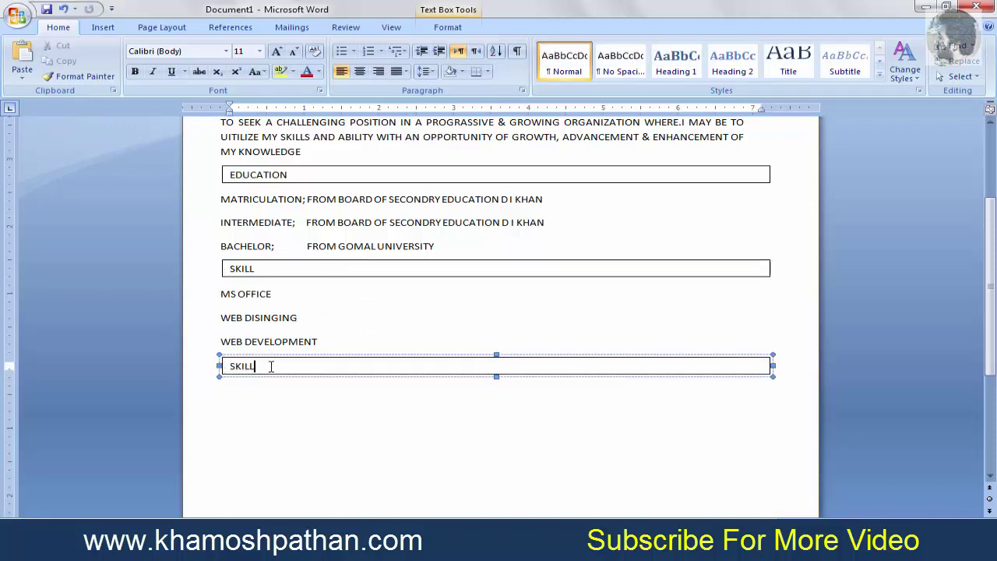
key(BackSpace)
key(BackSpace)
key(BackSpace)
key(BackSpace)
key(BackSpace)
text(WOR)
text(DED)
key(BackSpace)
key(BackSpace)
key(BackSpace)
text(KED )
text(E)
text(XP)
text(ERE)
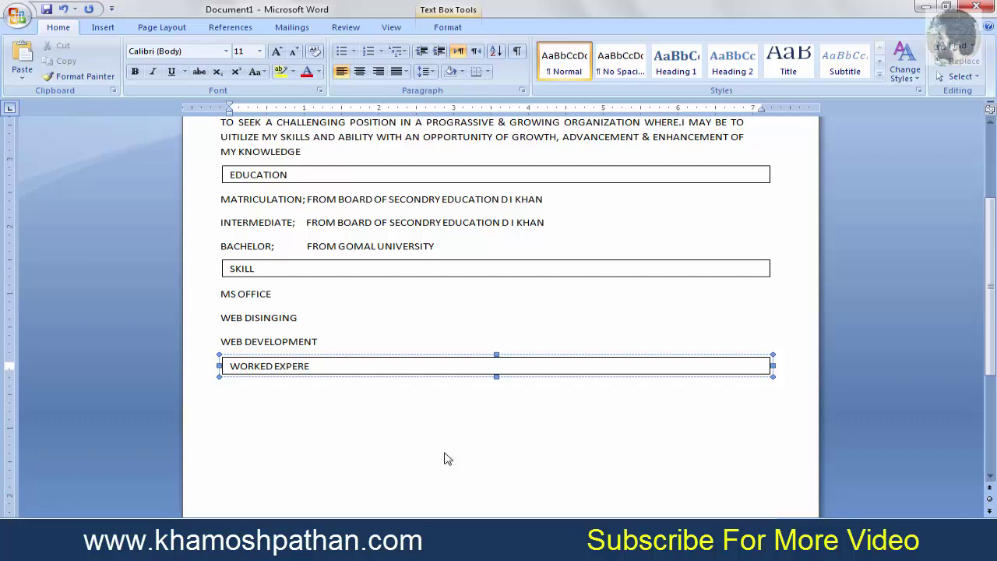
text(NCE)
Step: Write (FRESH) on the line beneath the WORKED EXPERENCE box
click(224, 354)
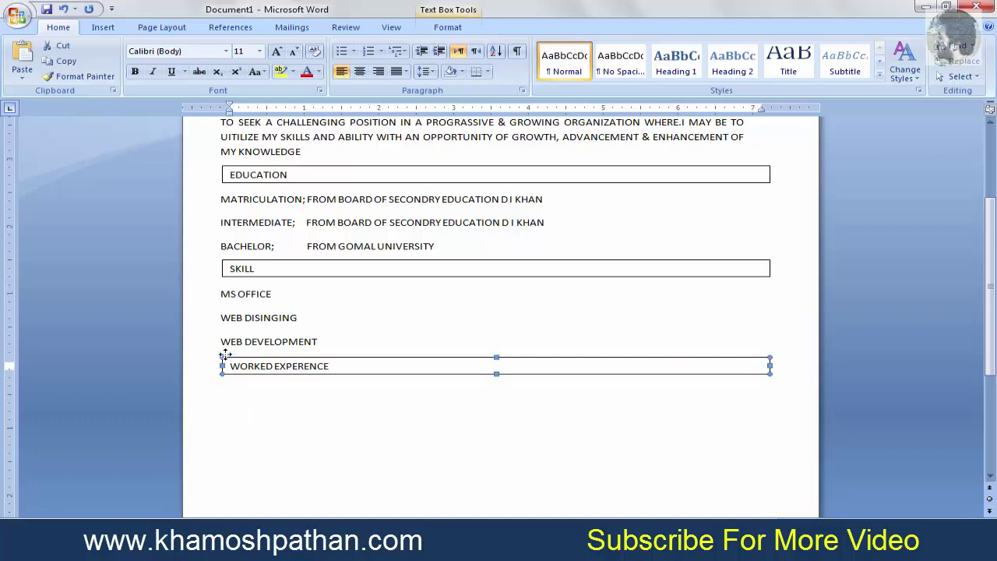
click(221, 360)
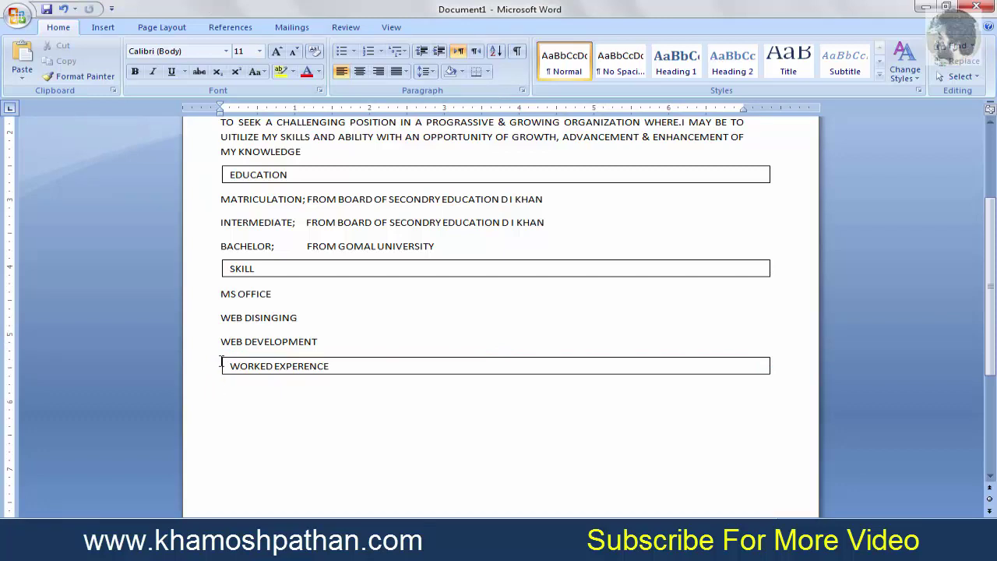
text((F)
text(RE)
text(SH))
Step: Copy the WORKED EXPERENCE box below (FRESH) and clear its text
click(279, 358)
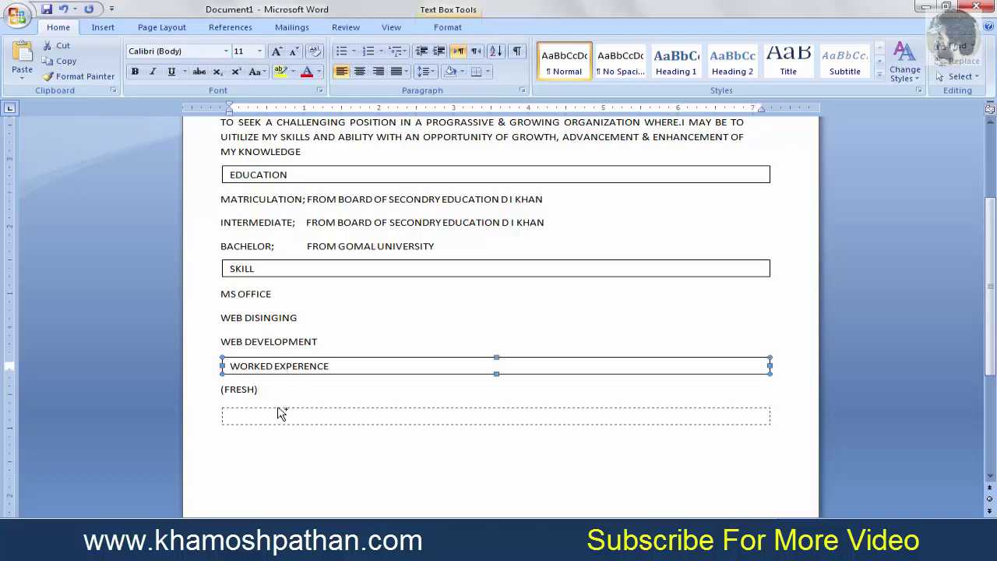
drag(281, 411, 280, 412)
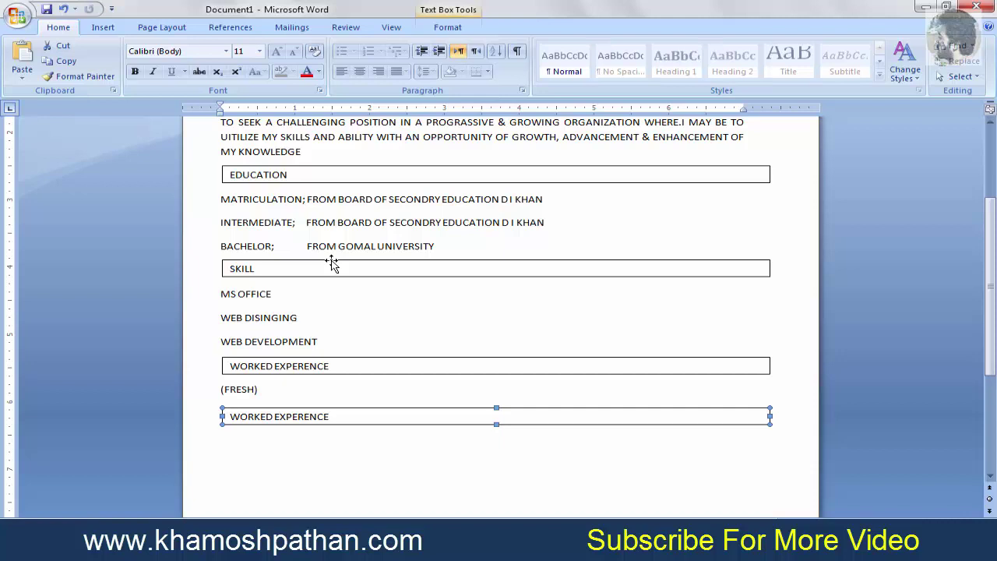
click(343, 418)
key(BackSpace)
key(BackSpace)
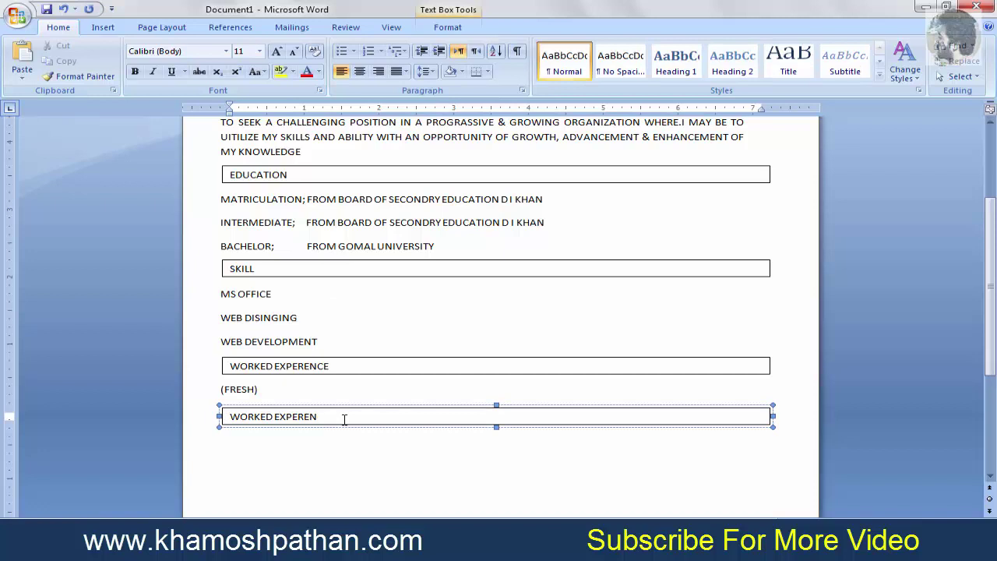
key(BackSpace)
key(BackSpace)
key(BackSpace)
key(BackSpace)
key(BackSpace)
key(BackSpace)
key(BackSpace)
key(BackSpace)
click(473, 494)
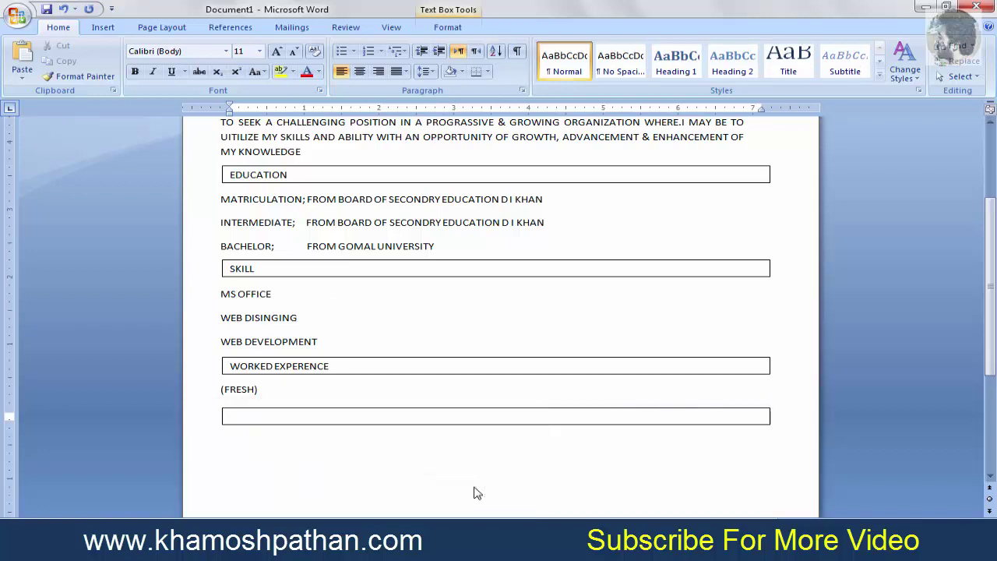
Step: Label the copied box PERSONAL INFORMATION and return to the body below it
click(296, 427)
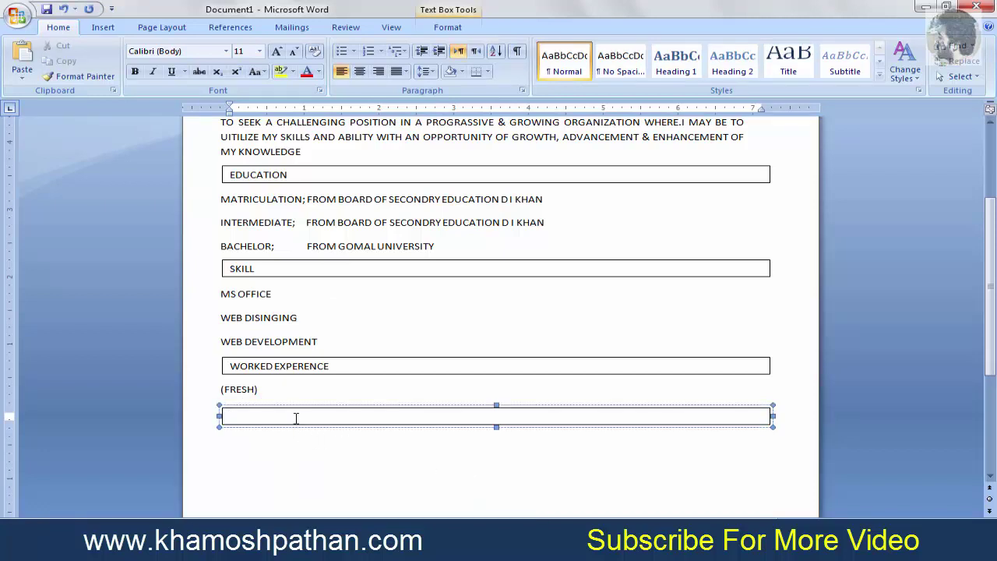
text(PER)
text(SONL)
key(BackSpace)
text(AL )
text(INFO)
text(RMATION)
click(222, 402)
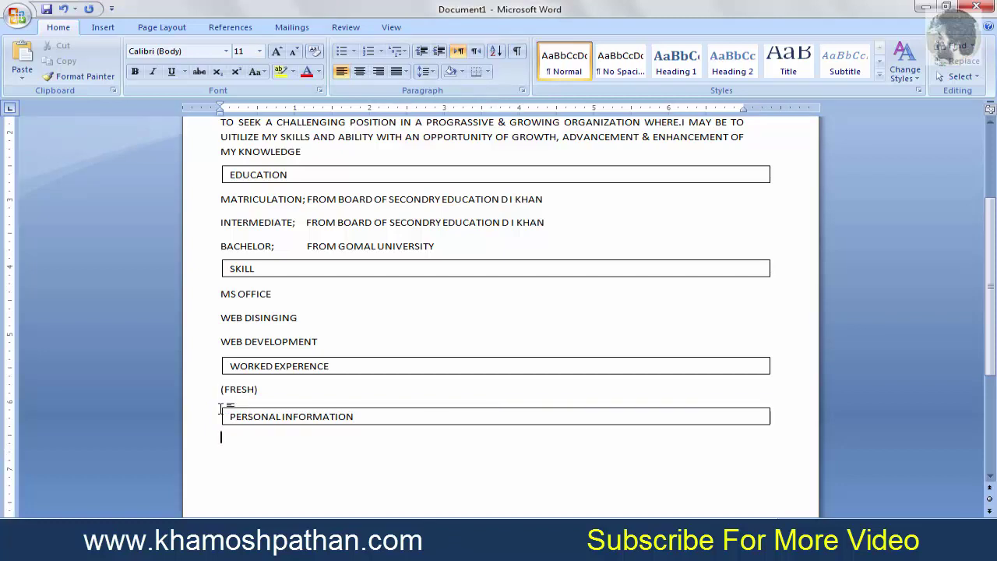
Step: Insert a 2-column by 5-row table from the Insert tab's Table grid
click(103, 27)
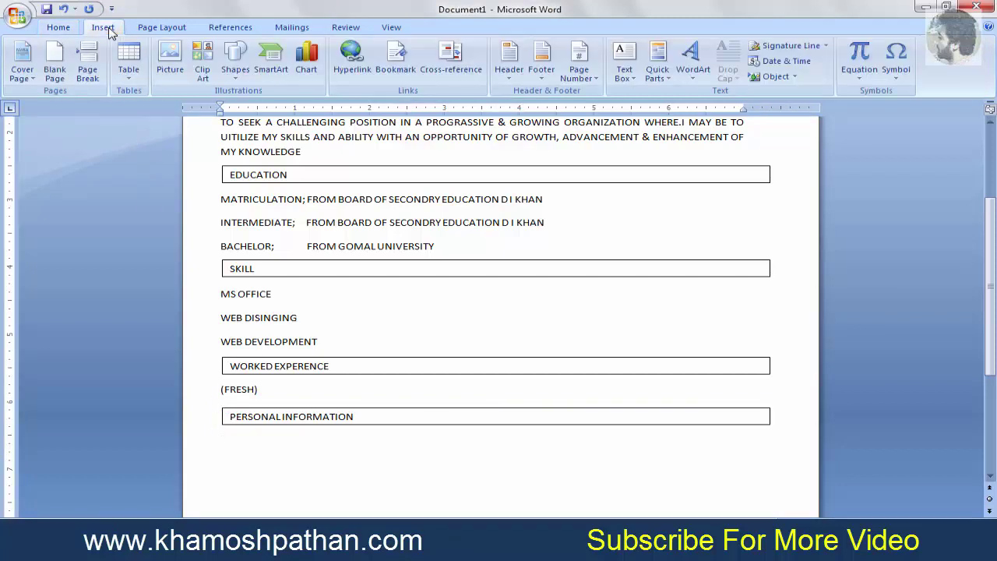
click(128, 78)
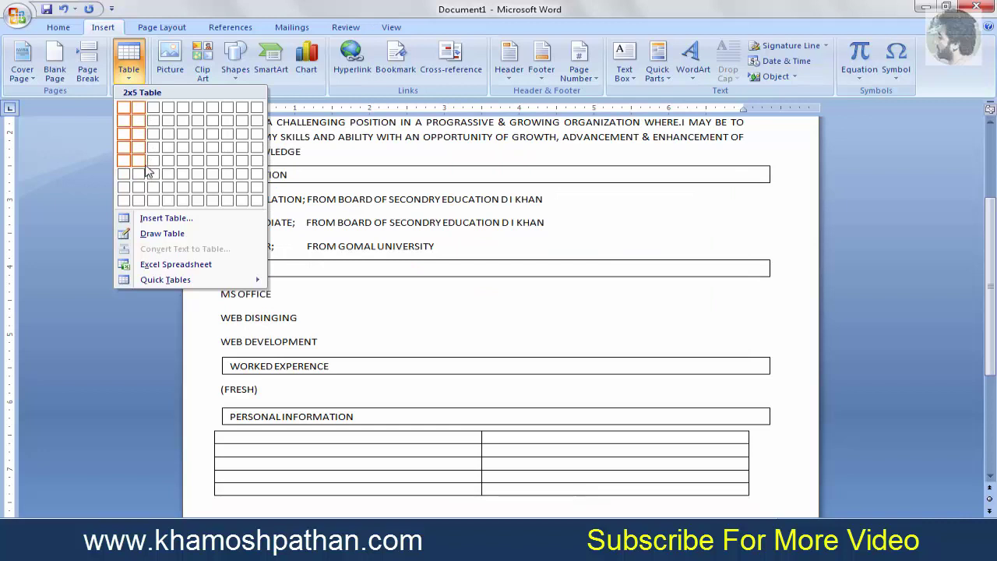
click(145, 165)
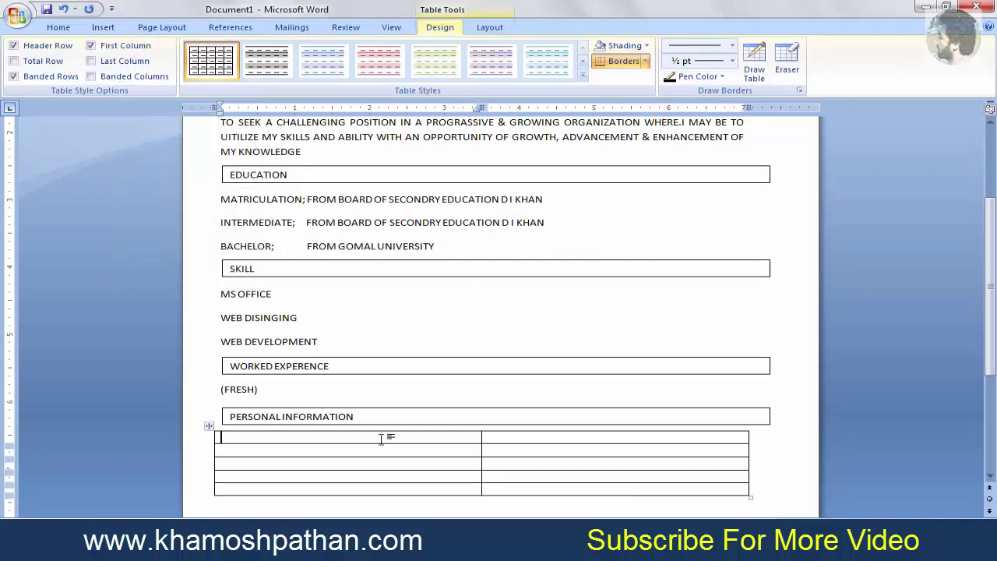
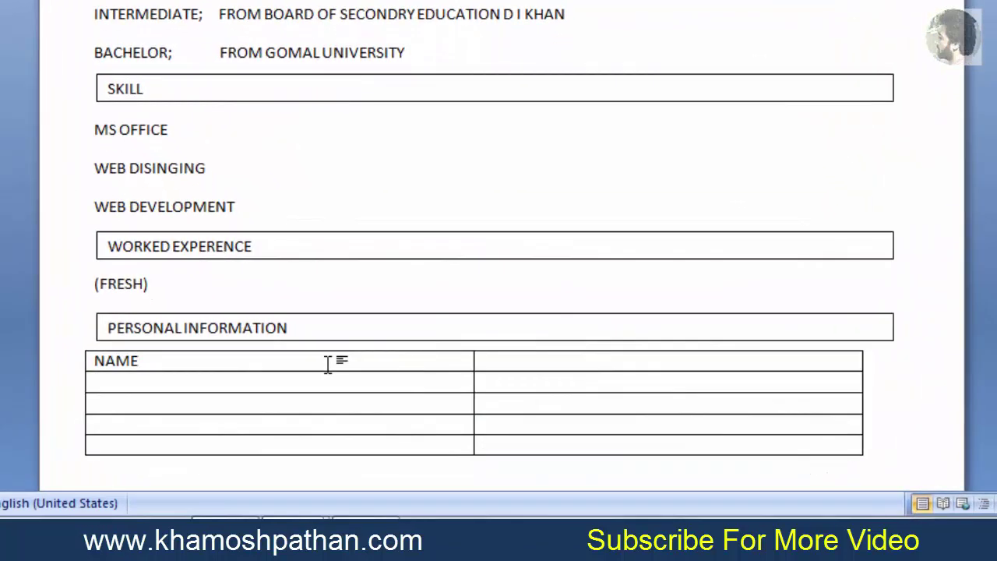
Step: Fill rows NAME, FATHER NAME and DATE OF BIRTH with the applicant's name, father's name and birth date
key(Tab)
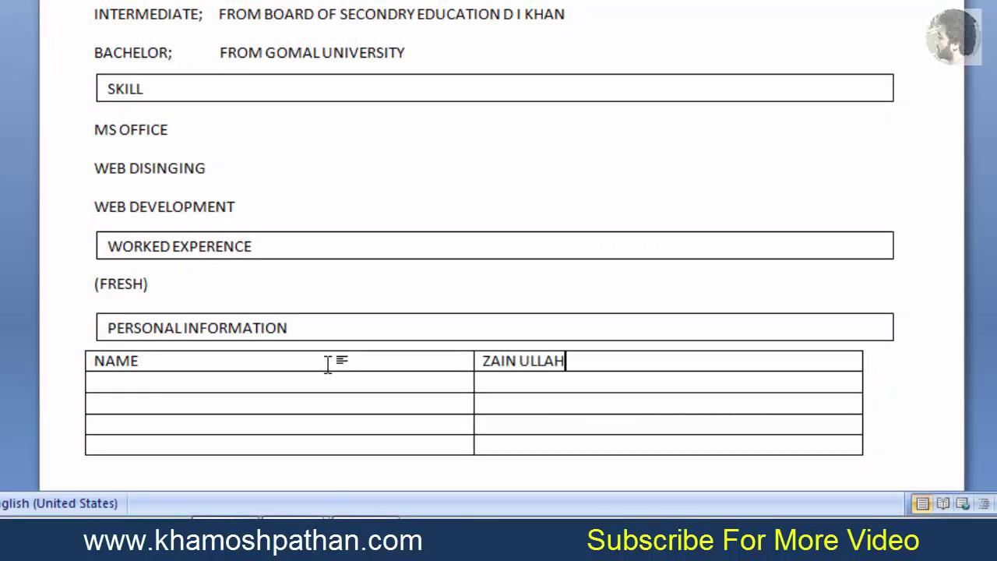
key(Tab)
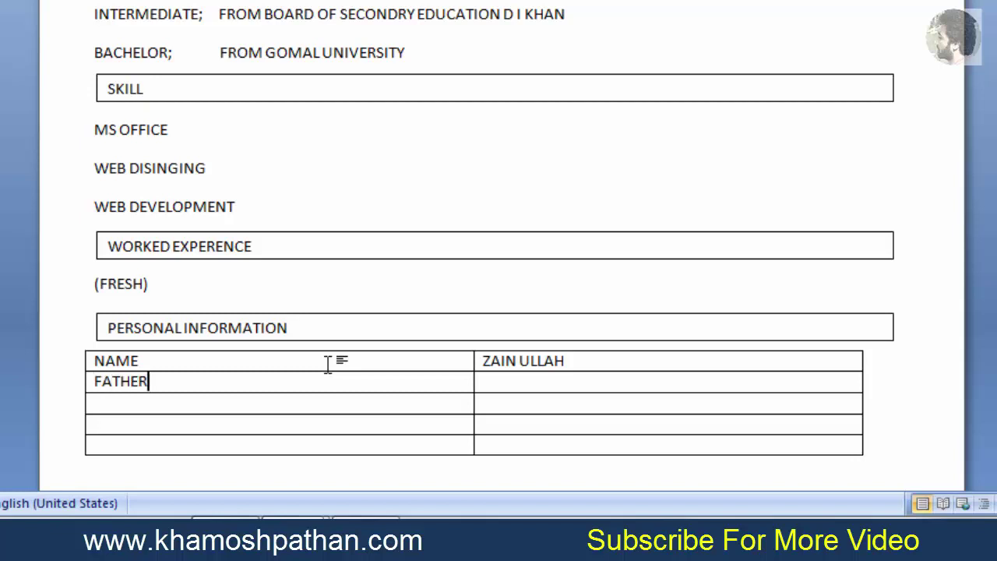
key(Tab)
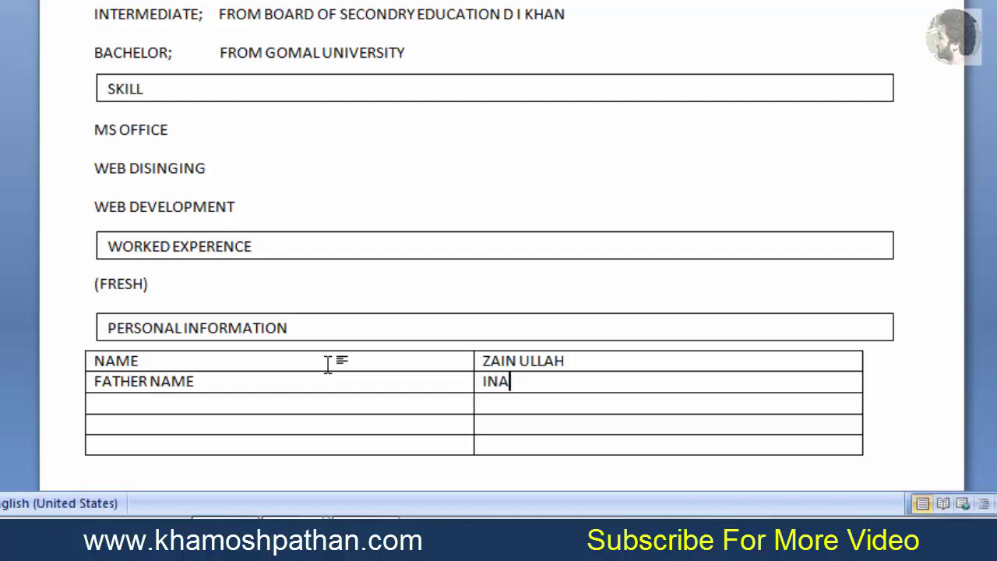
key(Tab)
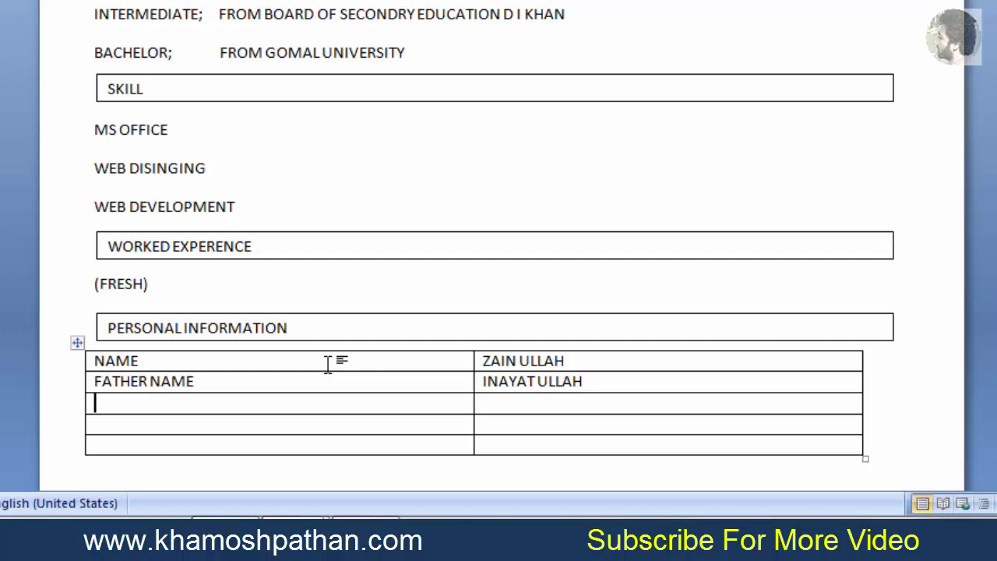
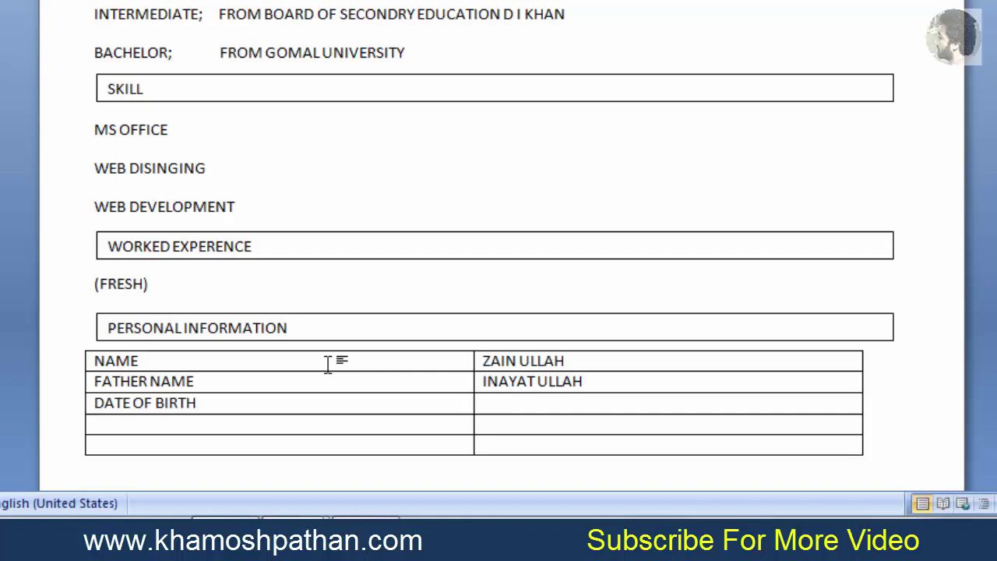
key(Tab)
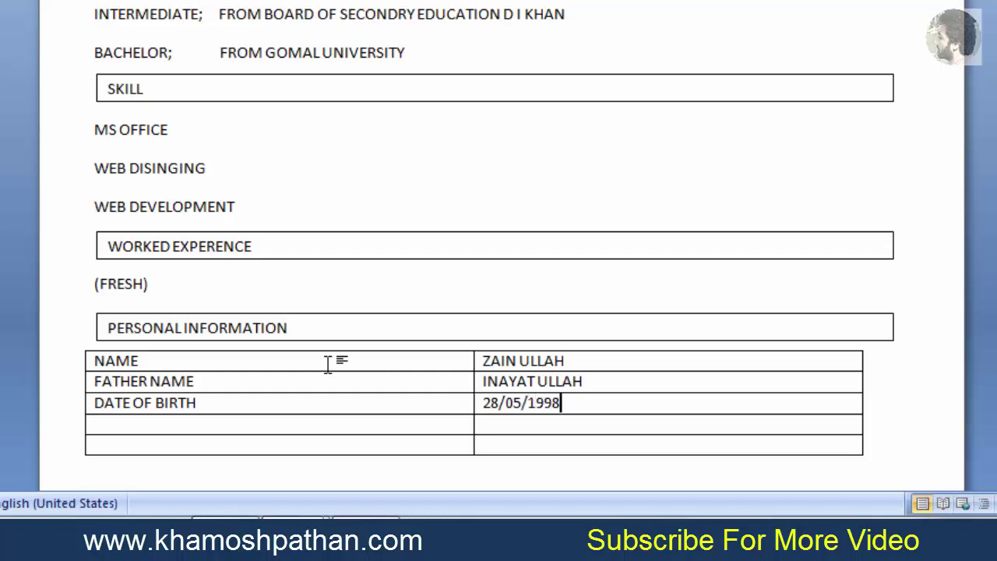
Step: Enter PLACE OF BIRTH with the applicant's birthplace in the fourth row
click(182, 423)
text(PA)
key(BackSpace)
text(L)
text(ACE OF B)
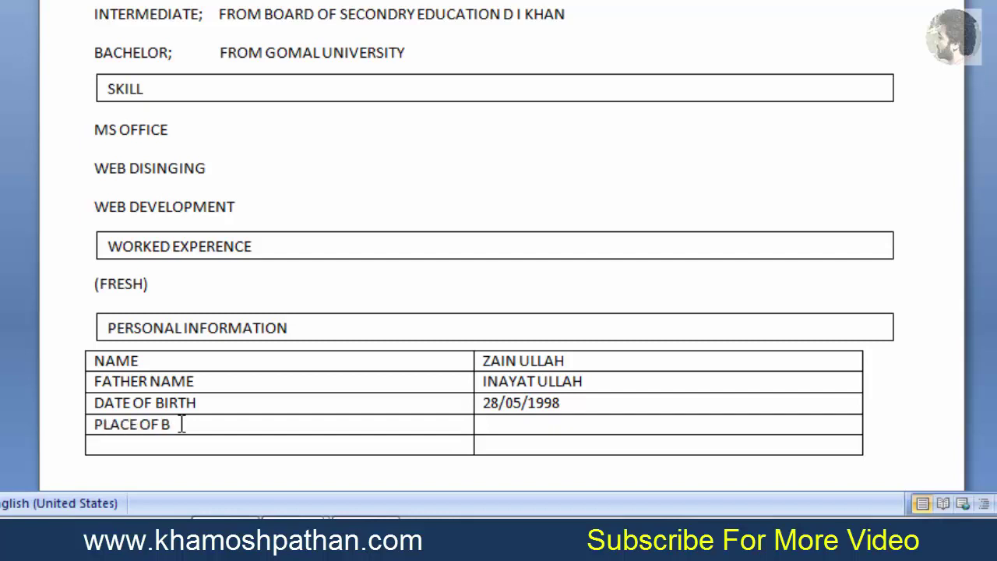
text(IRTH)
key(Tab)
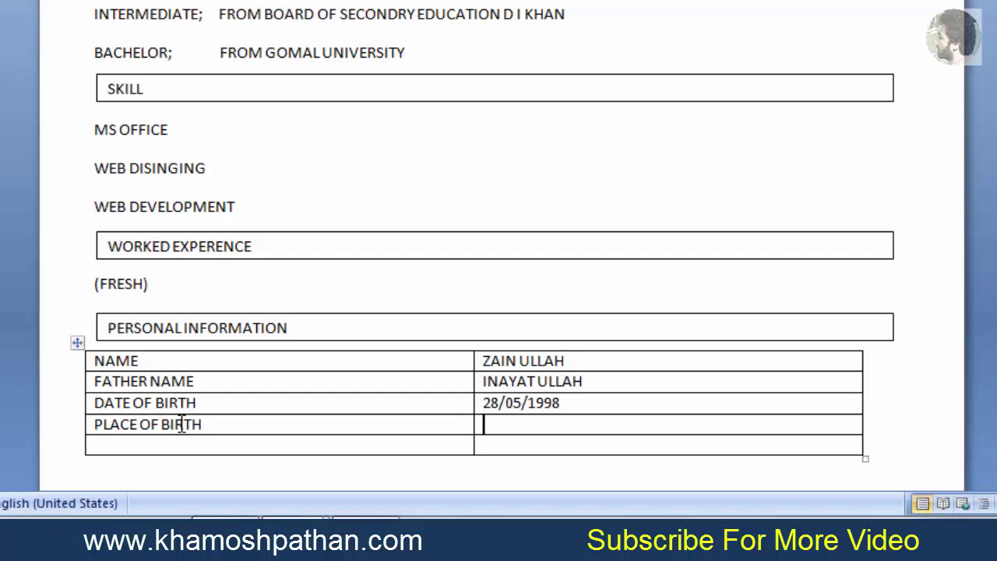
text(TANK)
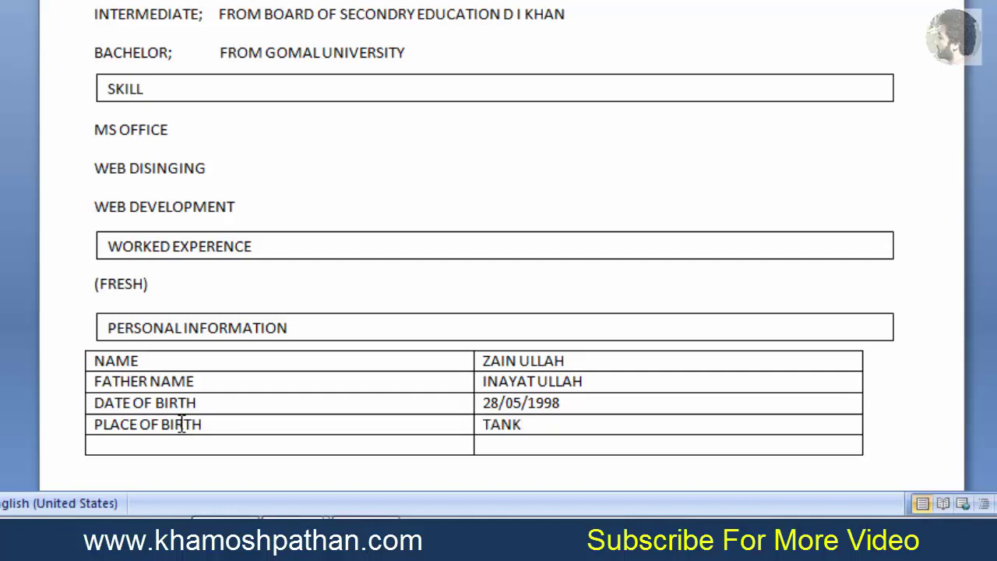
Step: Enter CNIC NO with the applicant's CNIC number in the fifth row
key(Tab)
text(CO)
key(BackSpace)
key(BackSpace)
text(C)
text(NIC)
text( NO)
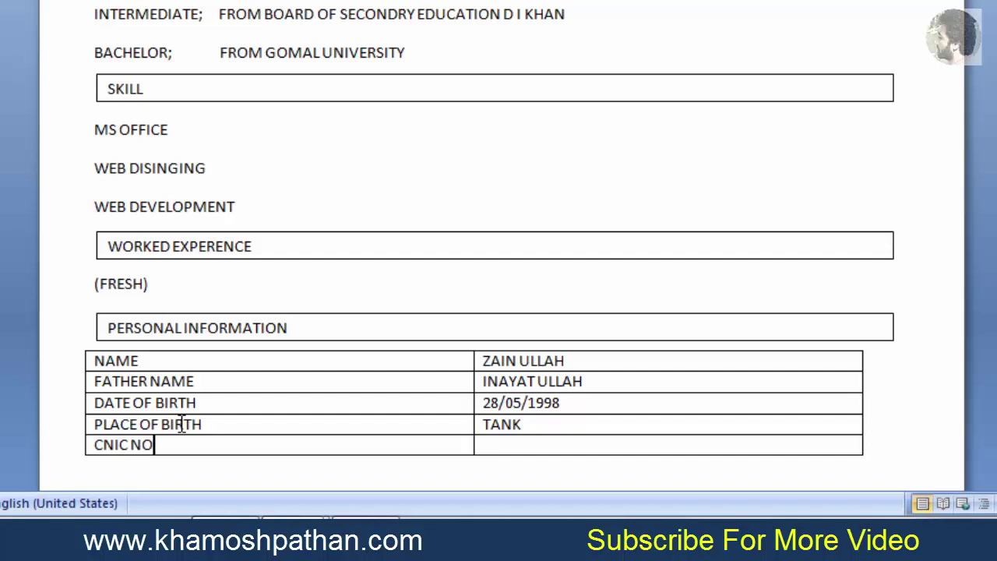
key(Tab)
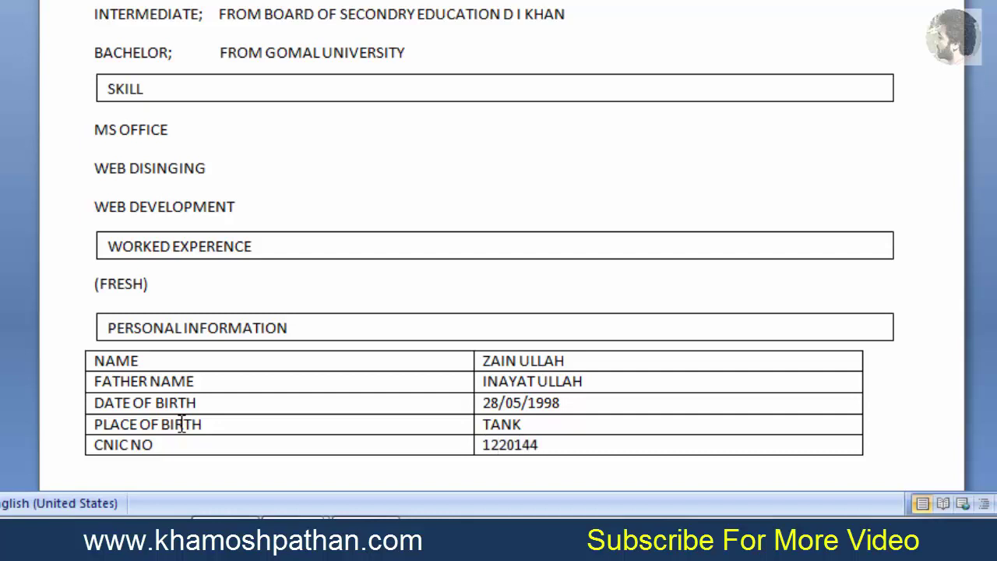
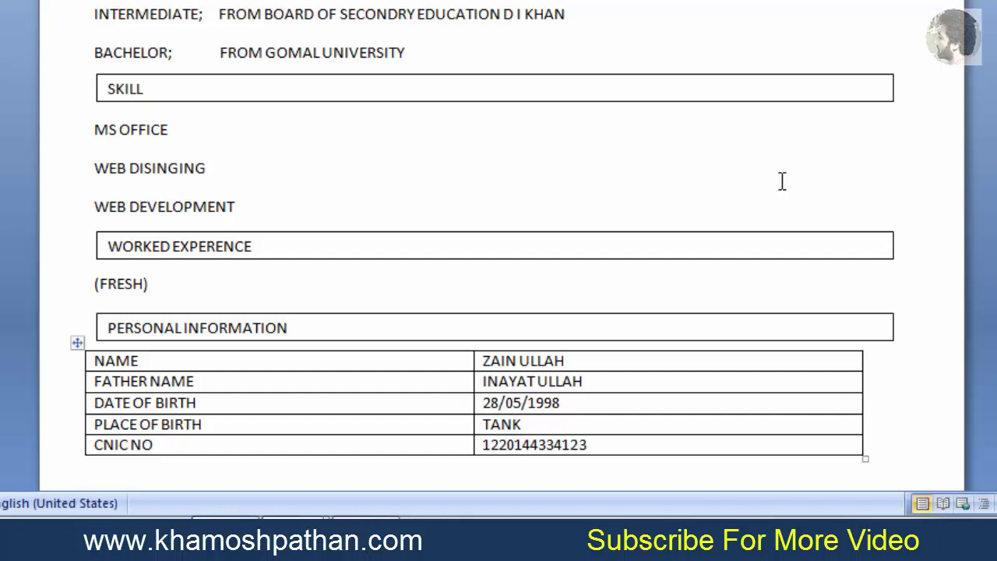
Step: Add a new table row with NATIONALTY set to PAKISTAN
scroll(482, 234, down, 2)
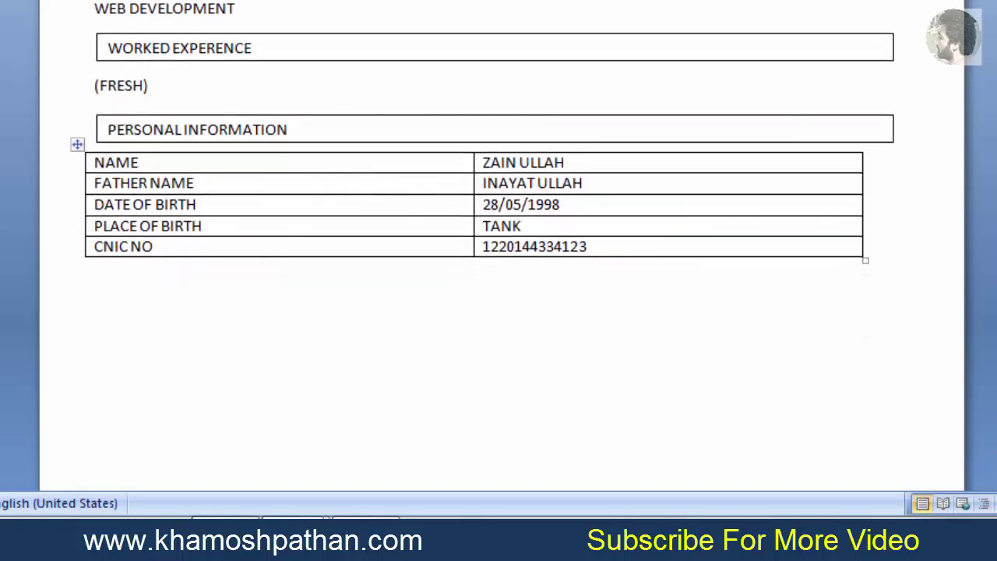
key(Tab)
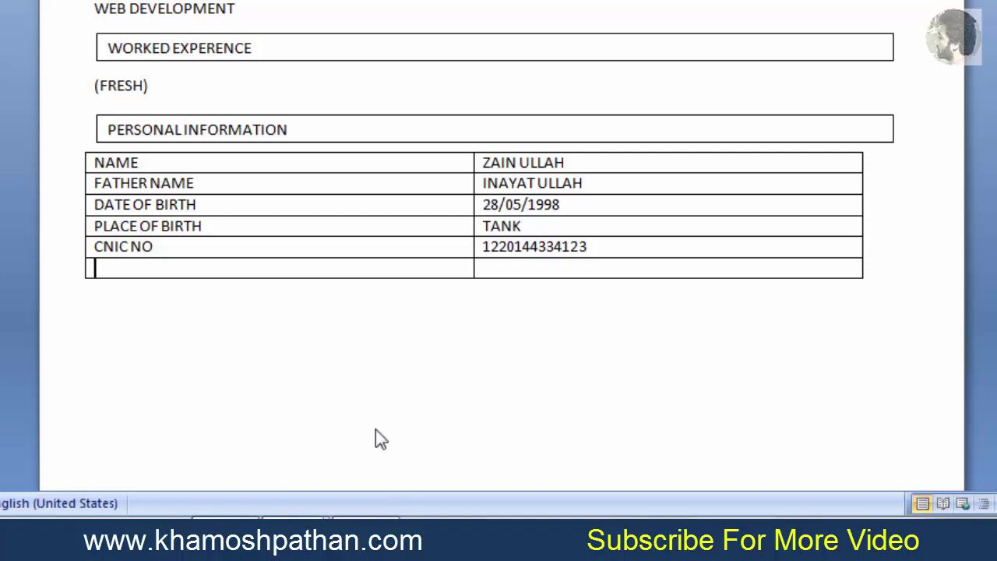
text(NATI)
text(ONAL)
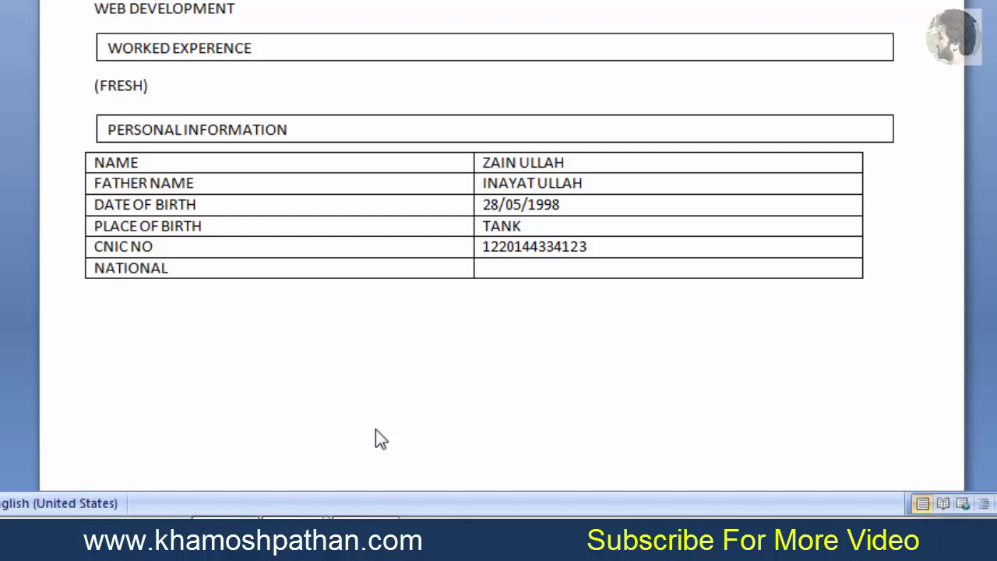
text(TY)
key(Tab)
text(PA)
text(KISTAN)
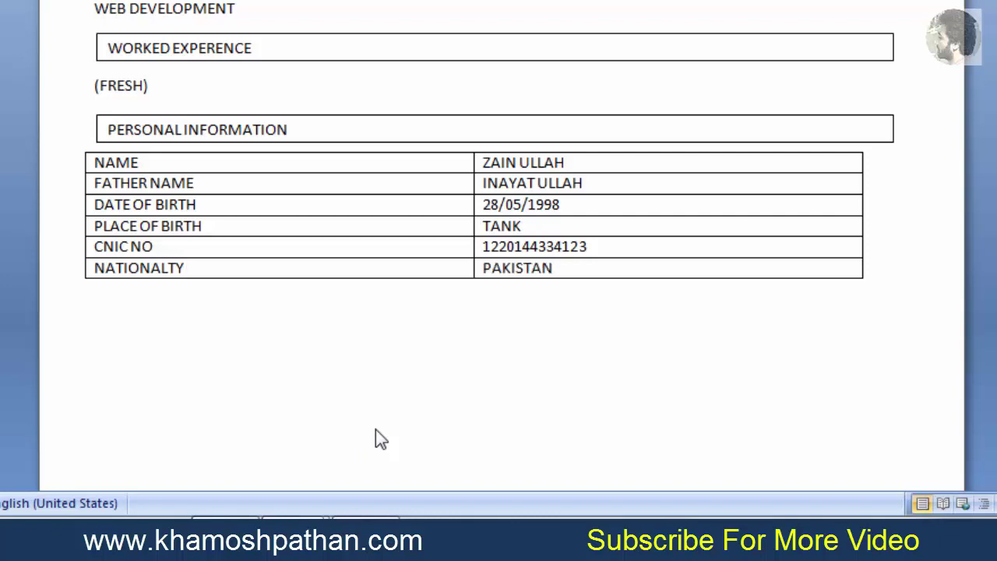
Step: Add another row with RILIGION set to ISLAM
key(Tab)
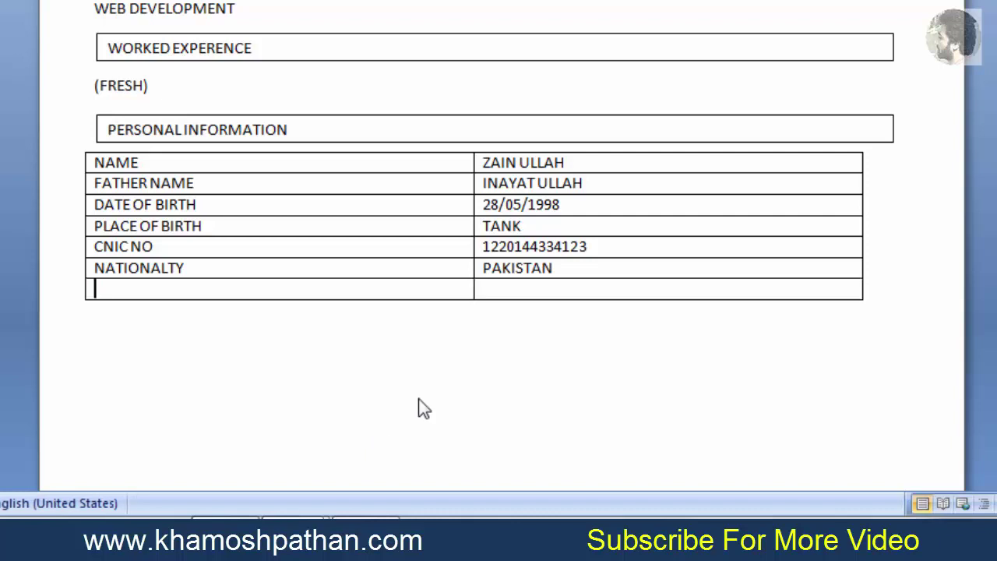
text(T)
key(BackSpace)
text(RI)
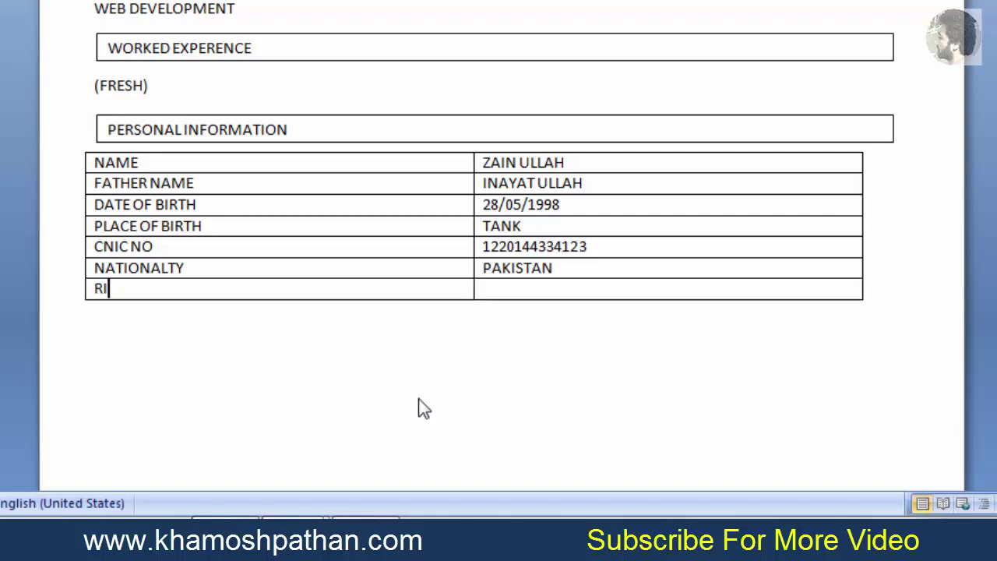
text(LIGI)
text(ON)
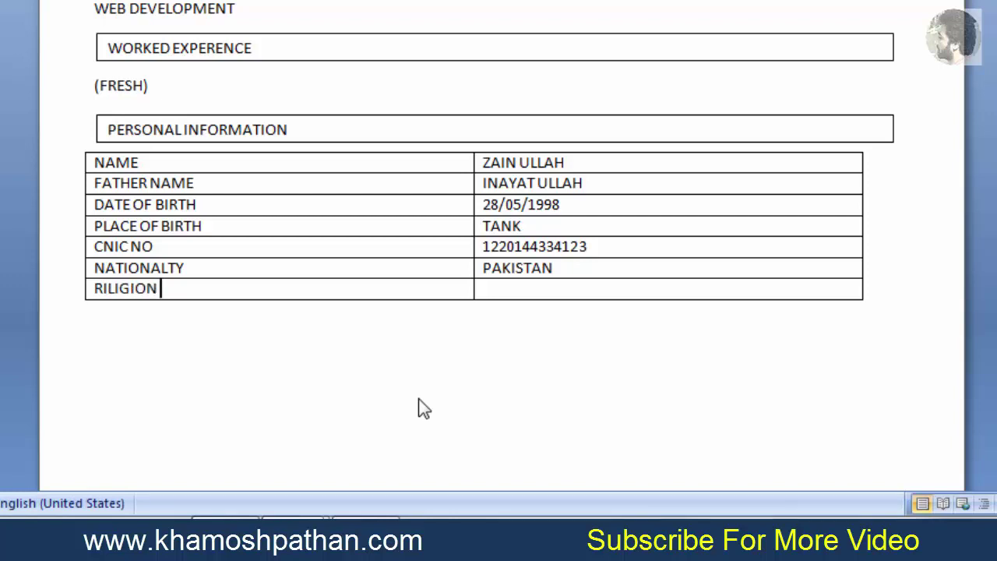
key(Tab)
text(S)
text(LAM)
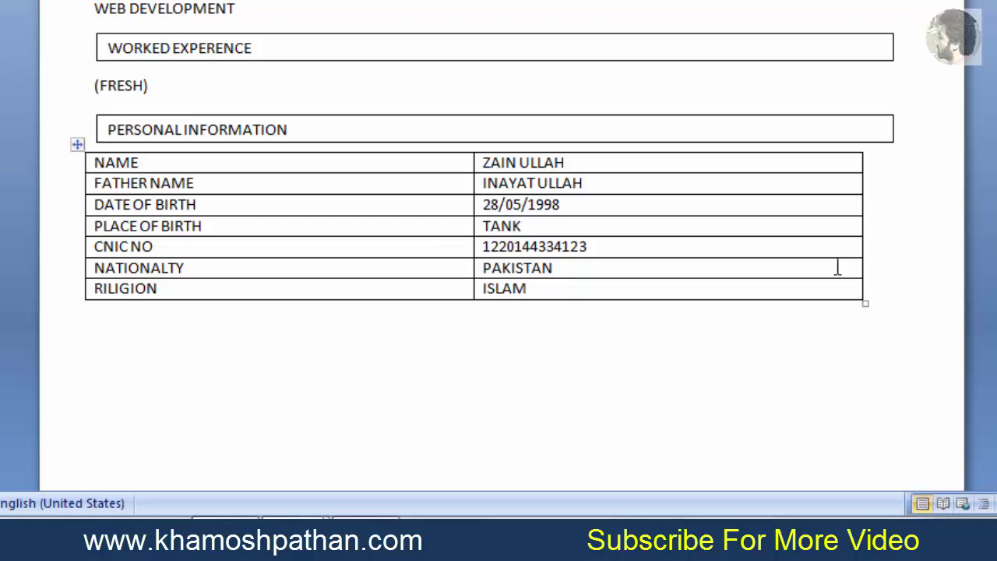
click(299, 118)
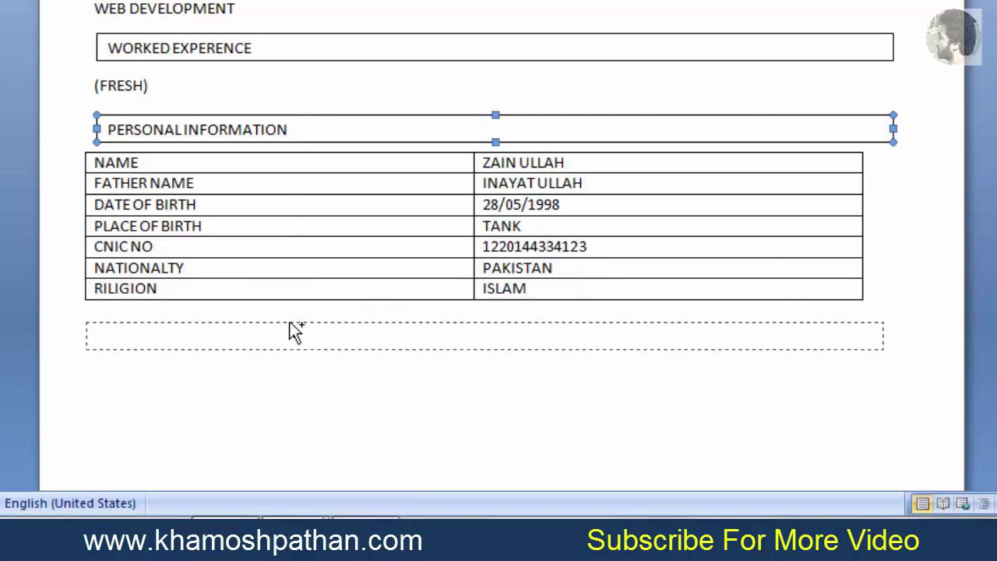
Step: Copy the PERSONAL INFORMATION box below the table, relabel it REFERENCEC, and start a new line
drag(292, 319, 290, 323)
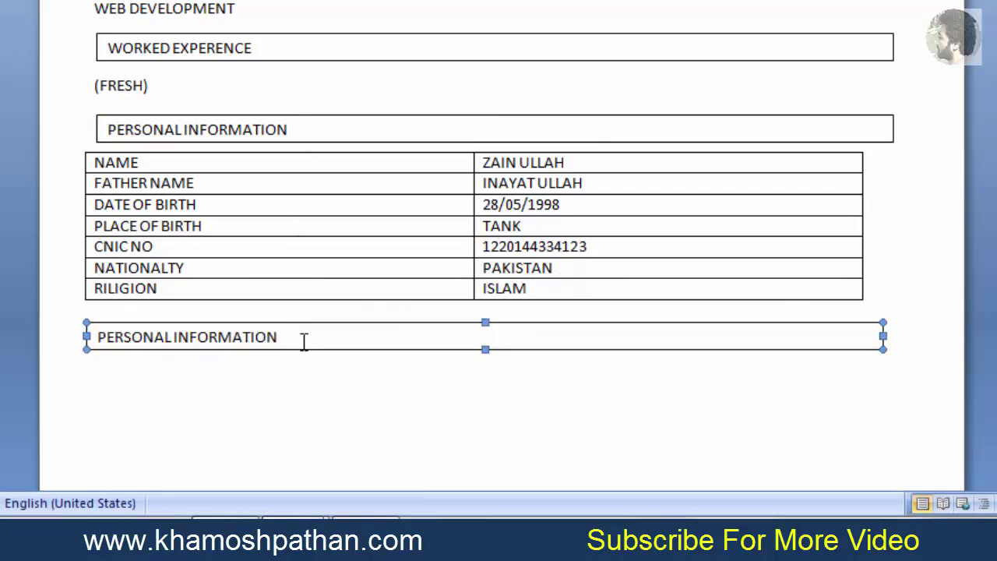
click(301, 341)
key(BackSpace)
key(BackSpace)
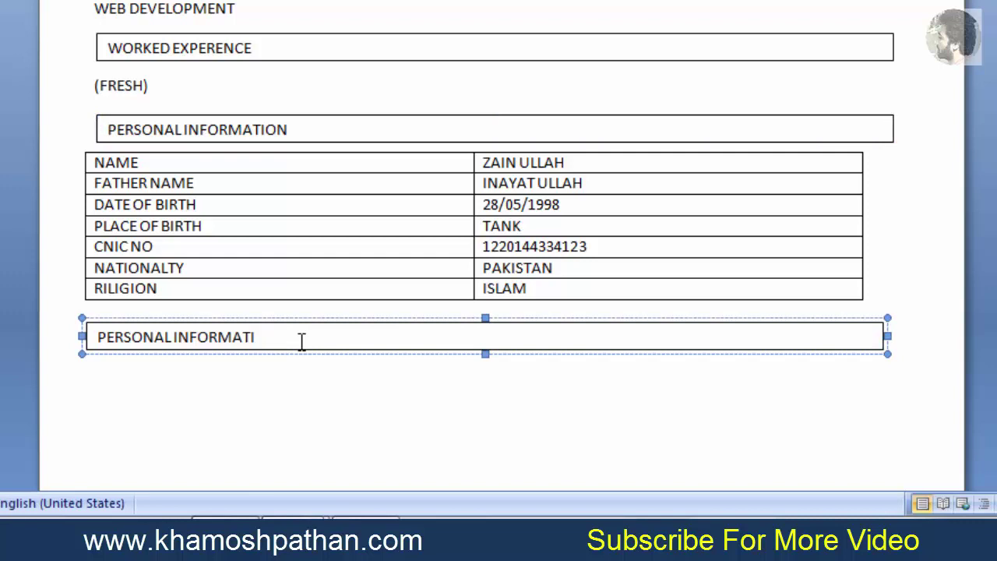
key(BackSpace)
key(BackSpace)
key(BackSpace)
key(BackSpace)
key(BackSpace)
key(BackSpace)
key(BackSpace)
key(BackSpace)
key(BackSpace)
key(BackSpace)
key(BackSpace)
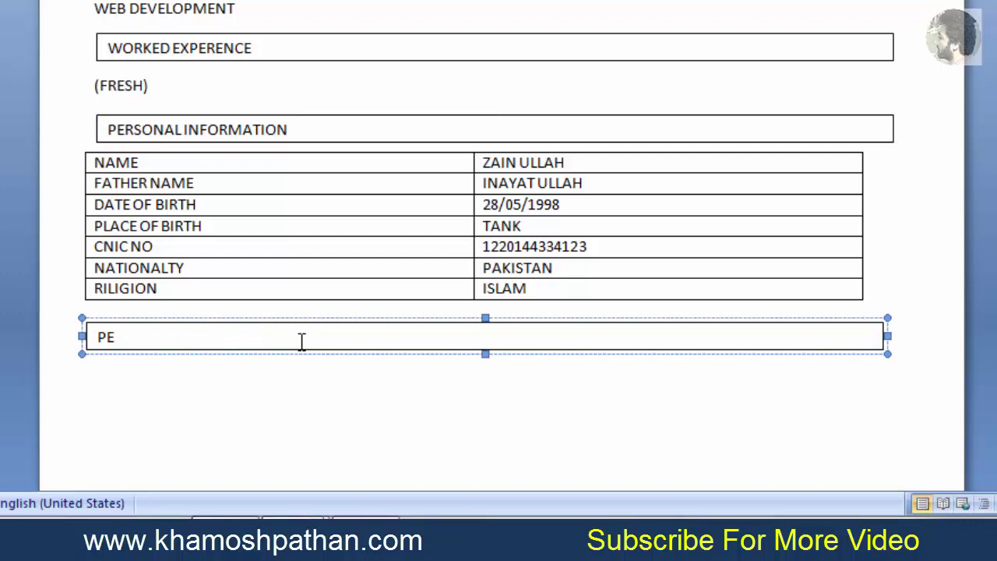
text(REF)
text(ERENC)
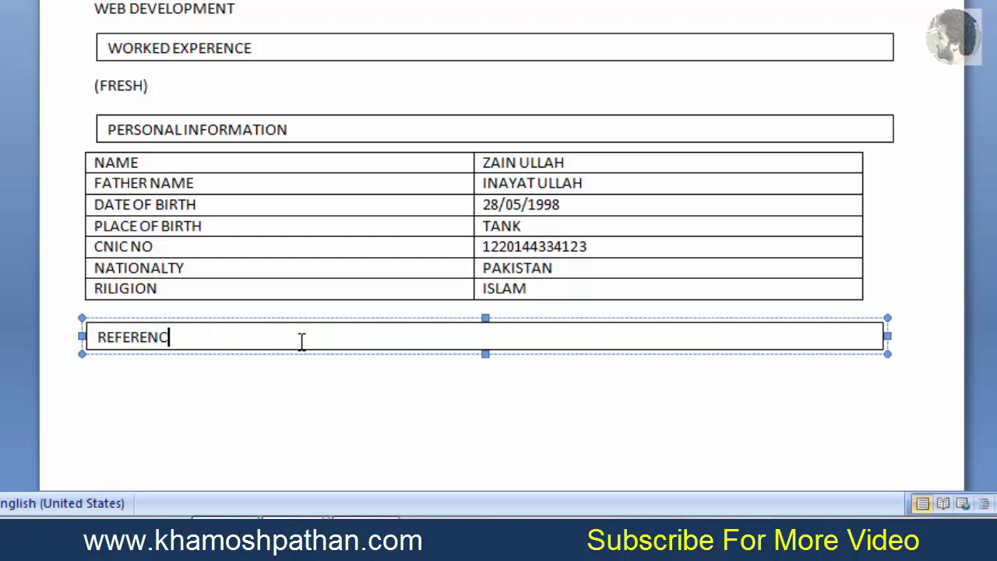
text(EC)
click(79, 317)
click(87, 318)
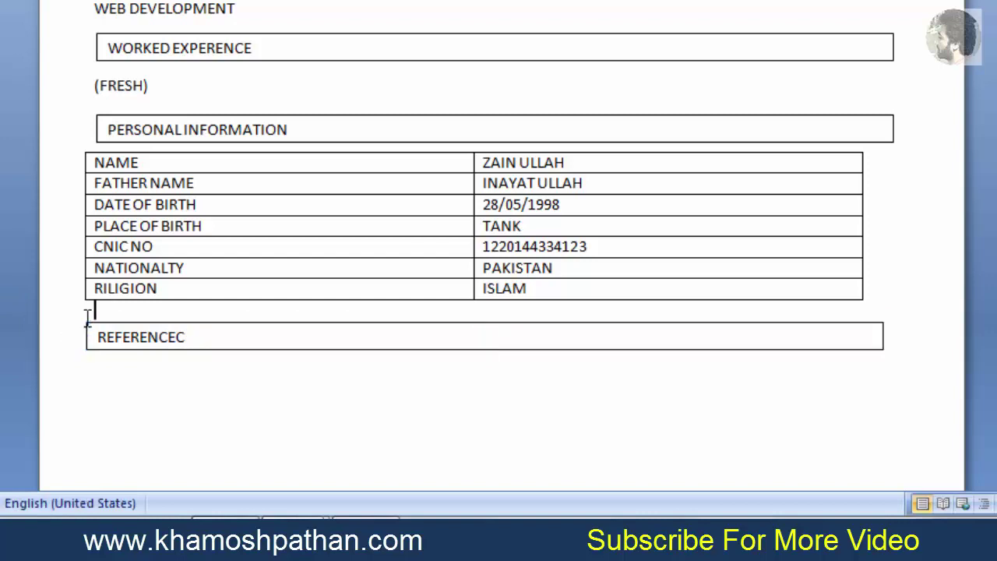
key(Return)
key(Return)
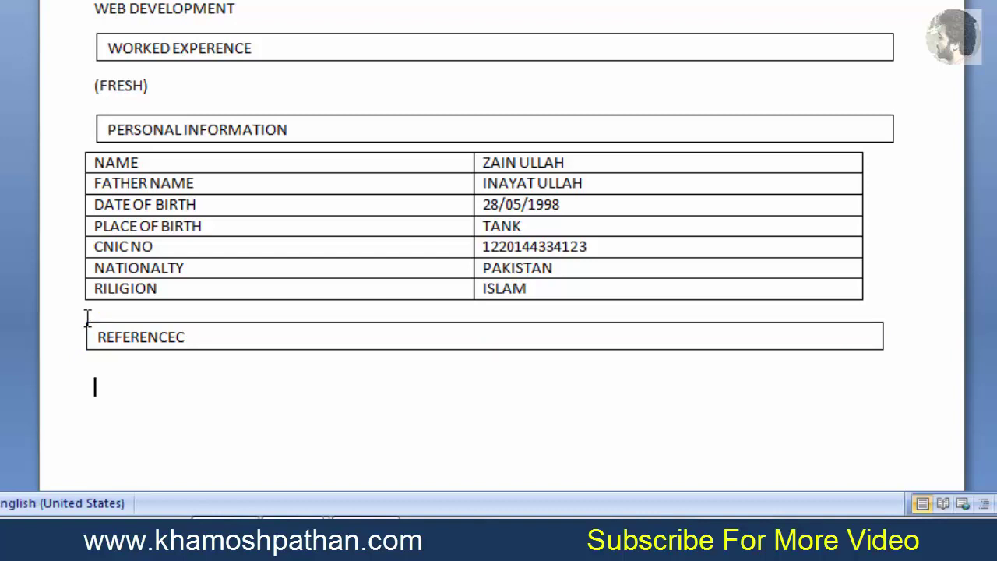
Step: Type the line WILL BE FURNISH UPON REQUST beneath the REFERENCEC box
scroll(383, 450, down, 3)
text(WILL)
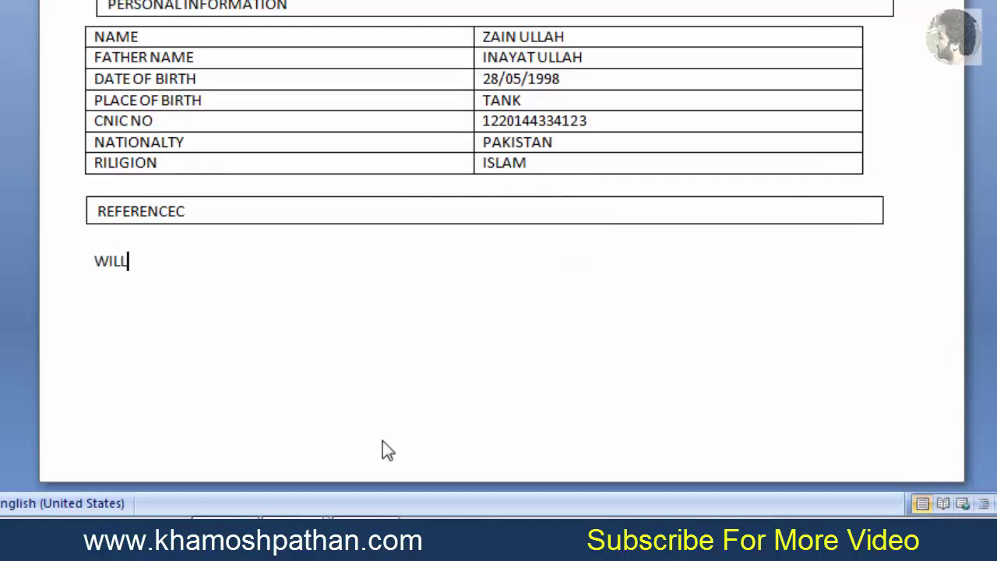
text( BE )
text(FURNI)
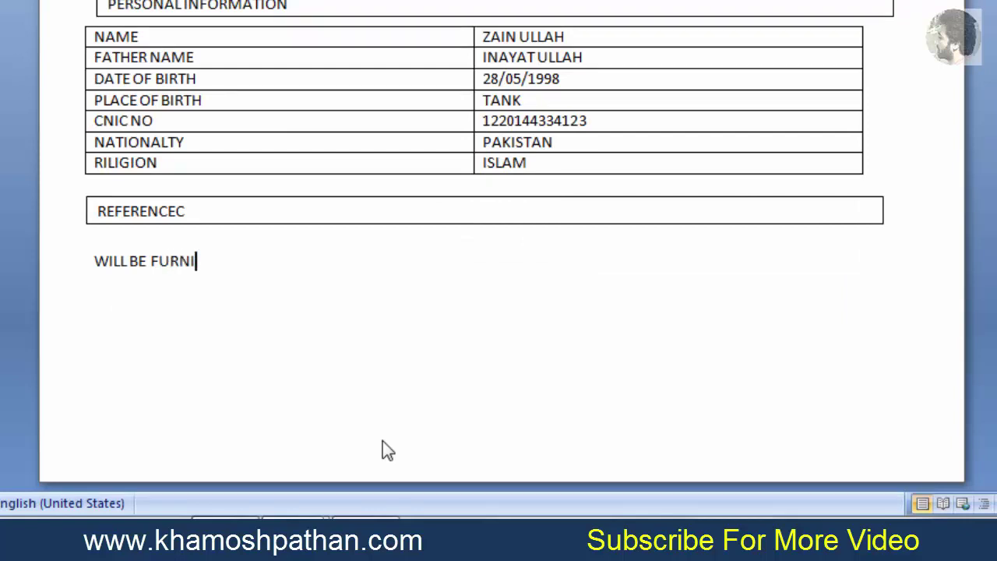
text(SH)
text( U)
text(PON )
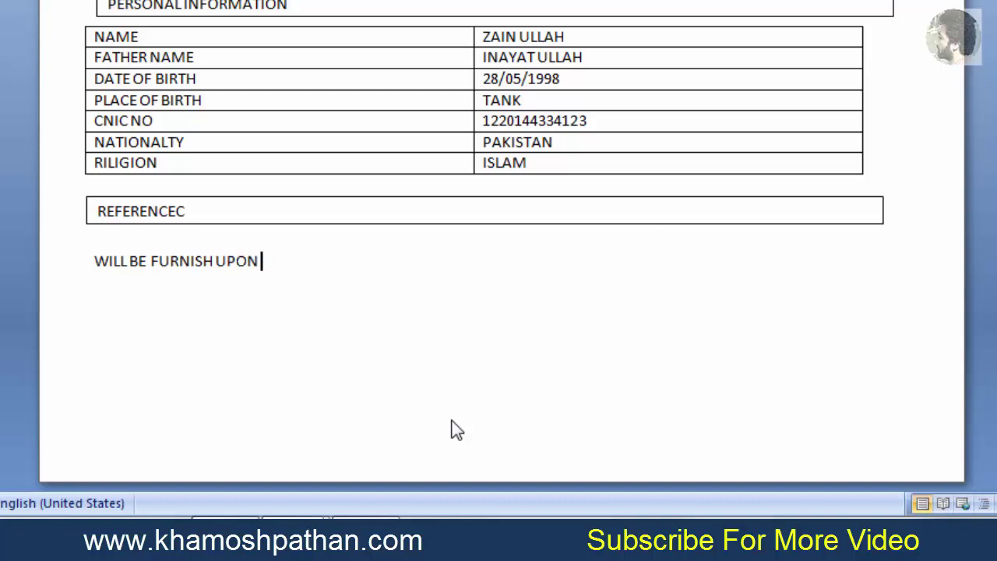
text(REQU)
text(ST)
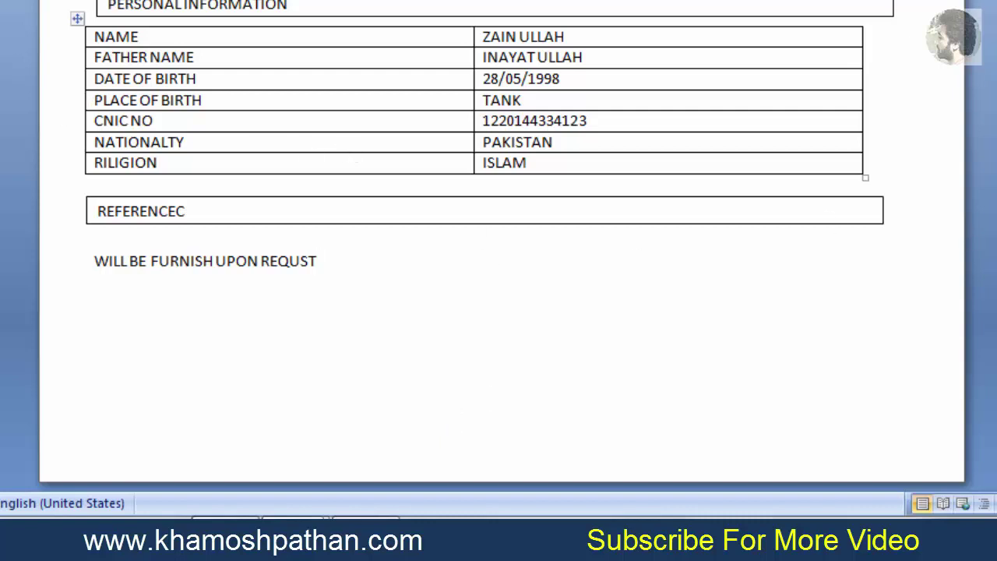
Step: Justify the objective paragraph to full width
scroll(482, 250, up, 5)
scroll(482, 250, up, 3)
scroll(498, 311, down, 3)
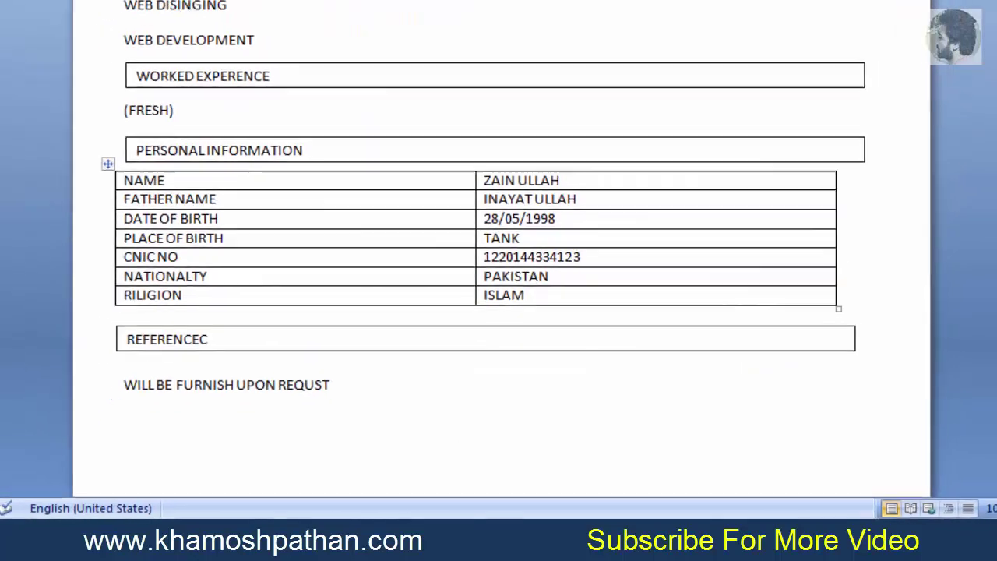
scroll(498, 312, up, 5)
scroll(976, 273, down, 1)
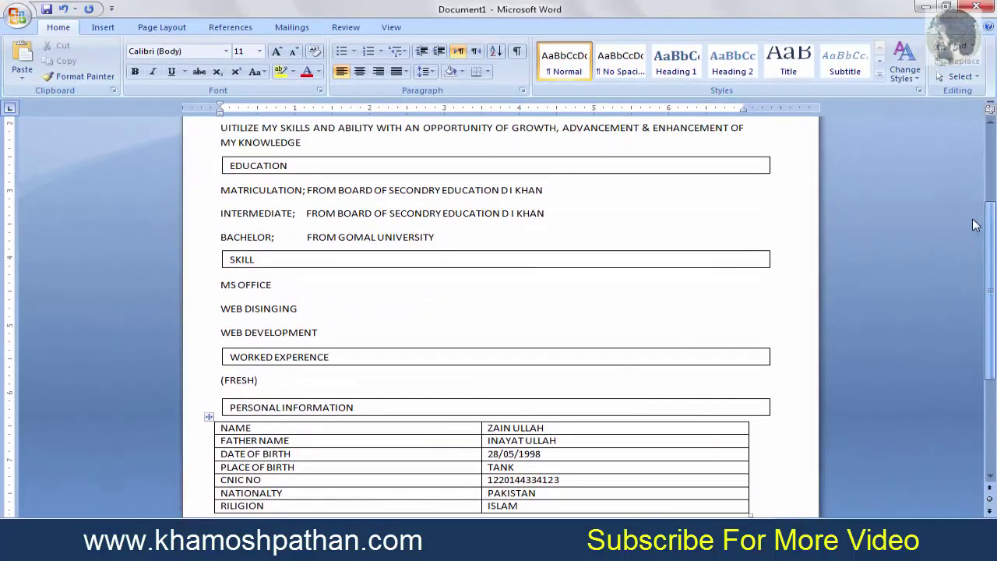
scroll(972, 226, up, 4)
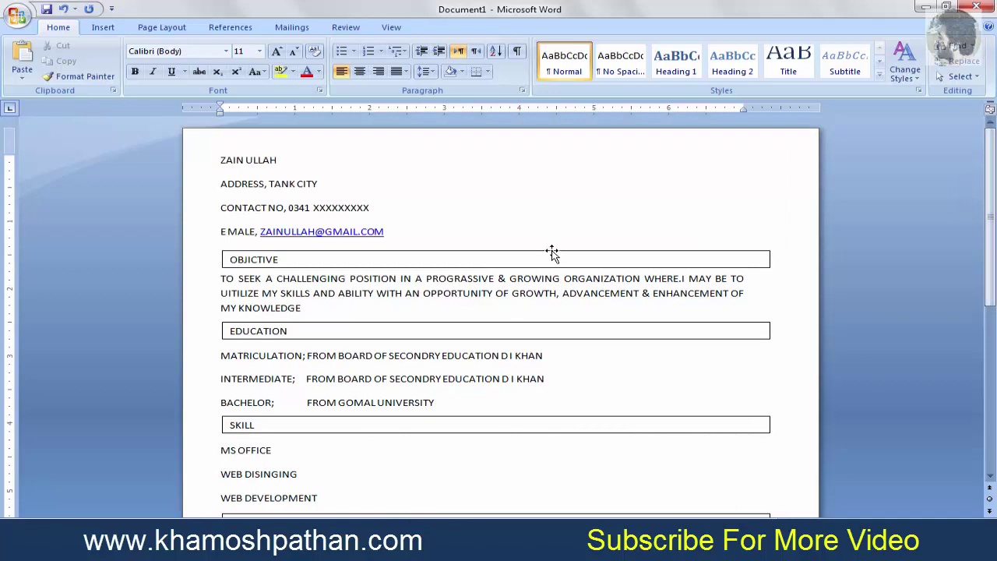
key(ctrl+a)
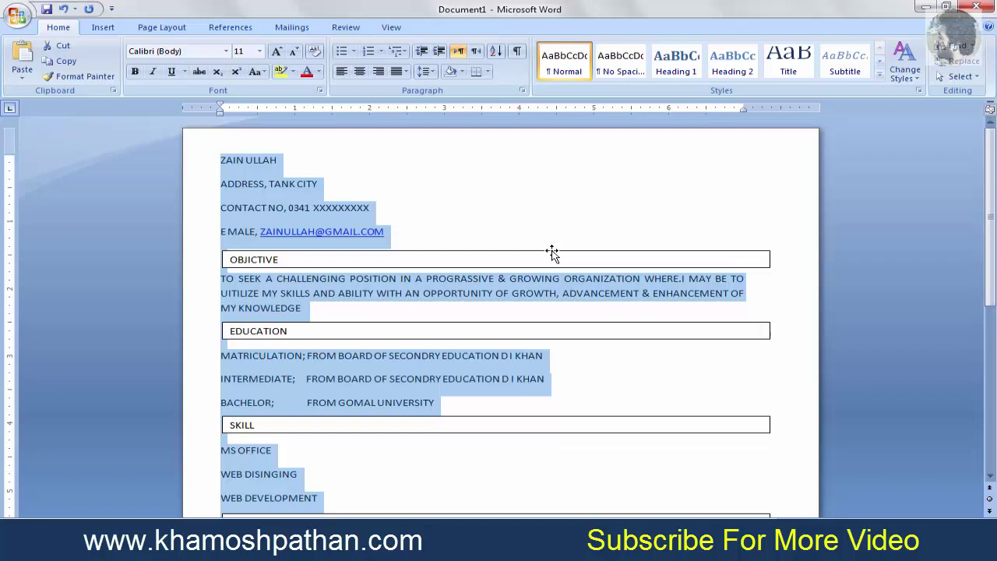
key(ctrl+k)
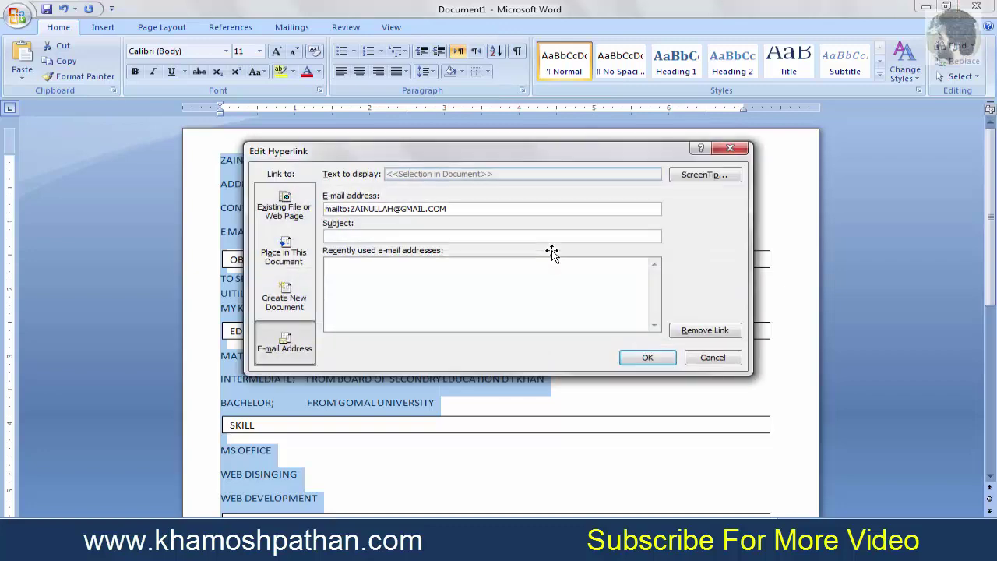
click(741, 149)
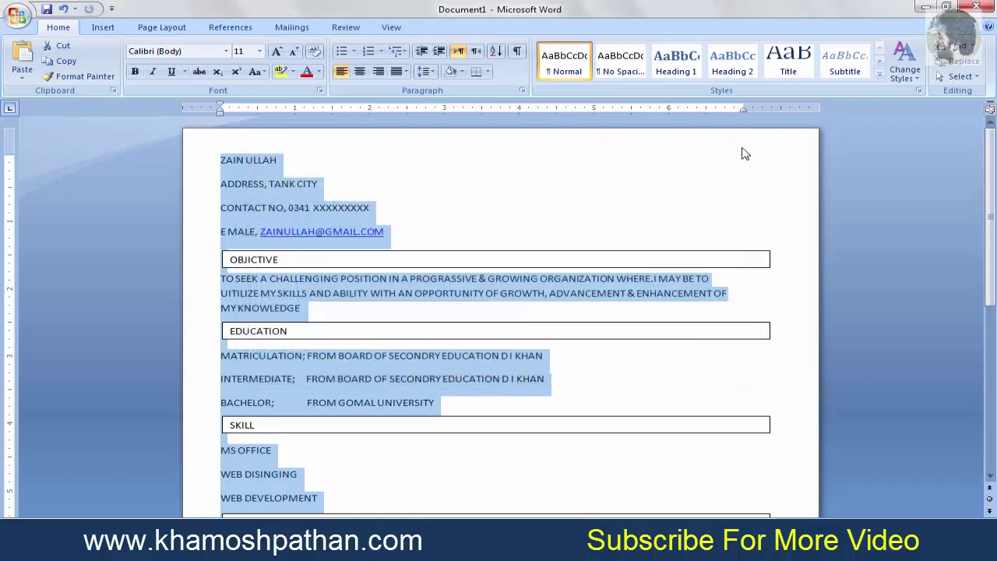
key(ctrl+j)
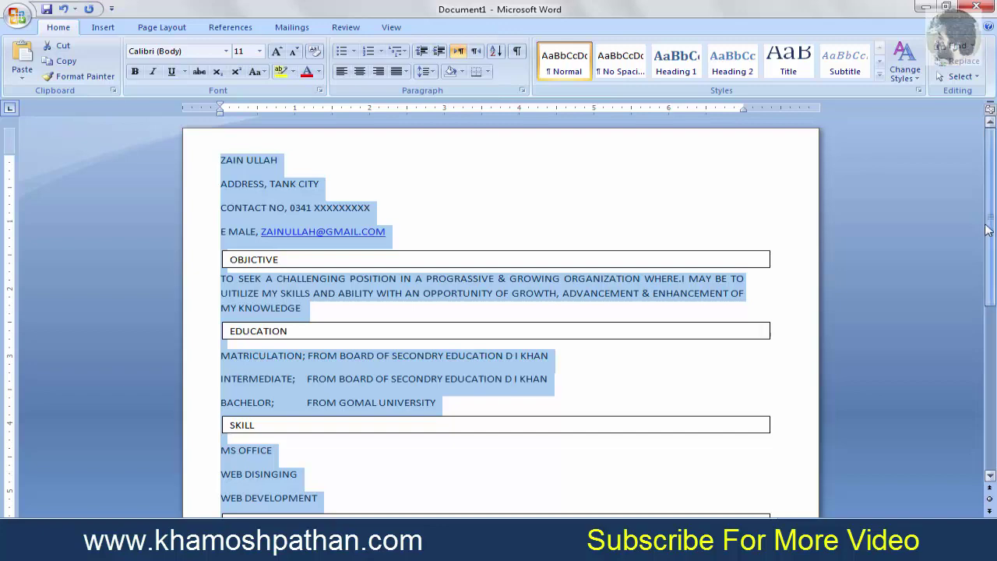
Step: Shift the personal information table's left edge right to line up with the heading boxes
drag(987, 207, 979, 340)
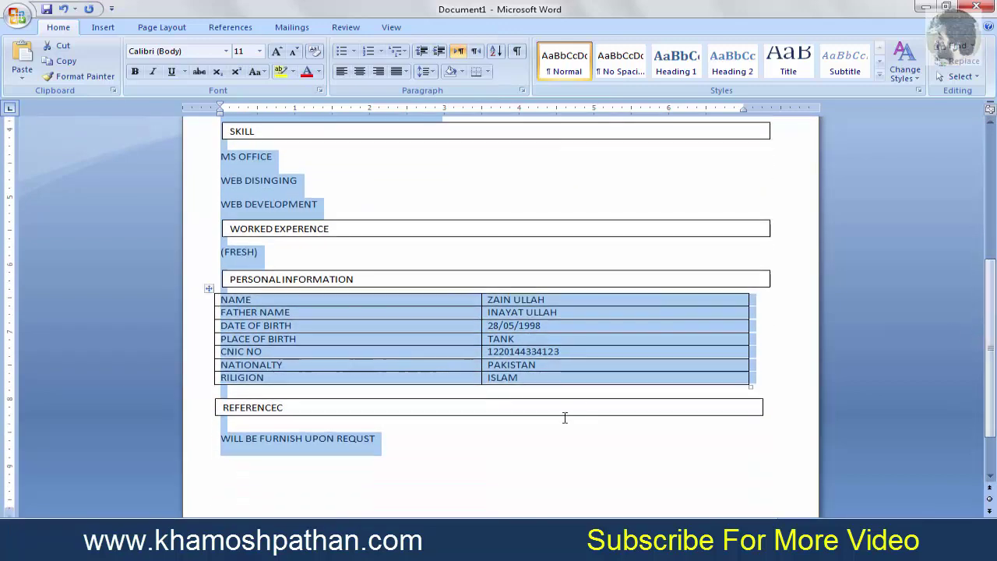
click(445, 486)
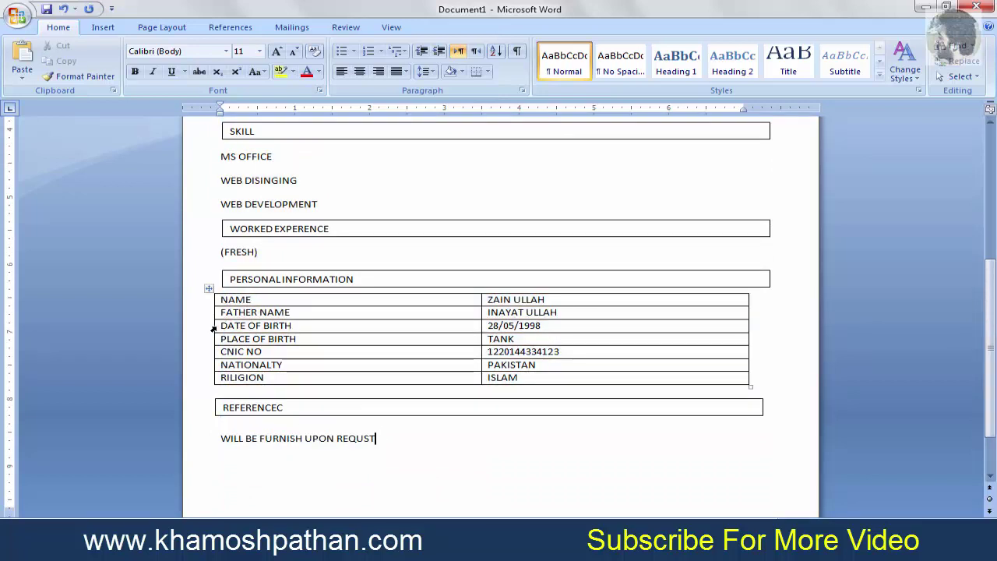
drag(210, 327, 221, 329)
click(234, 397)
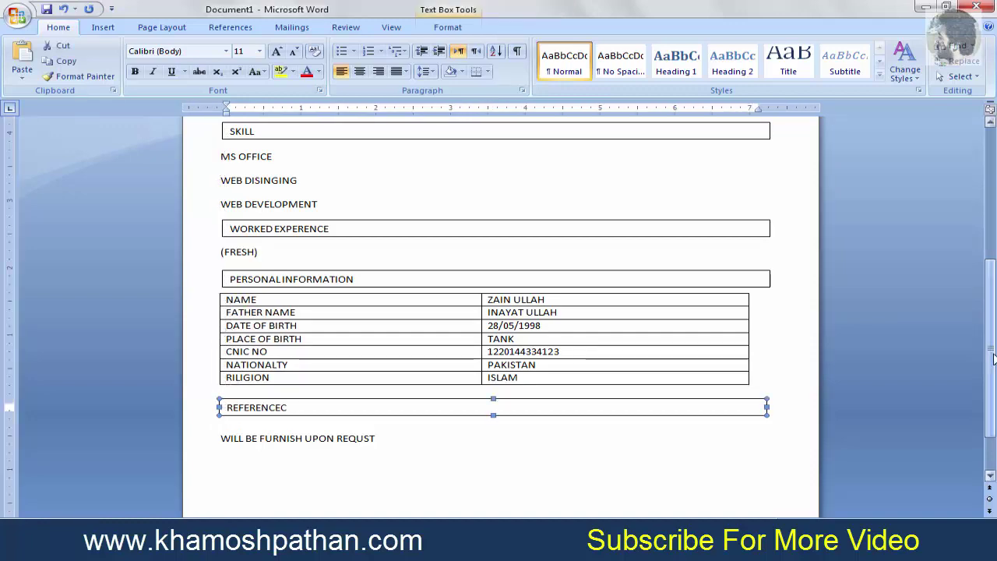
drag(993, 358, 972, 295)
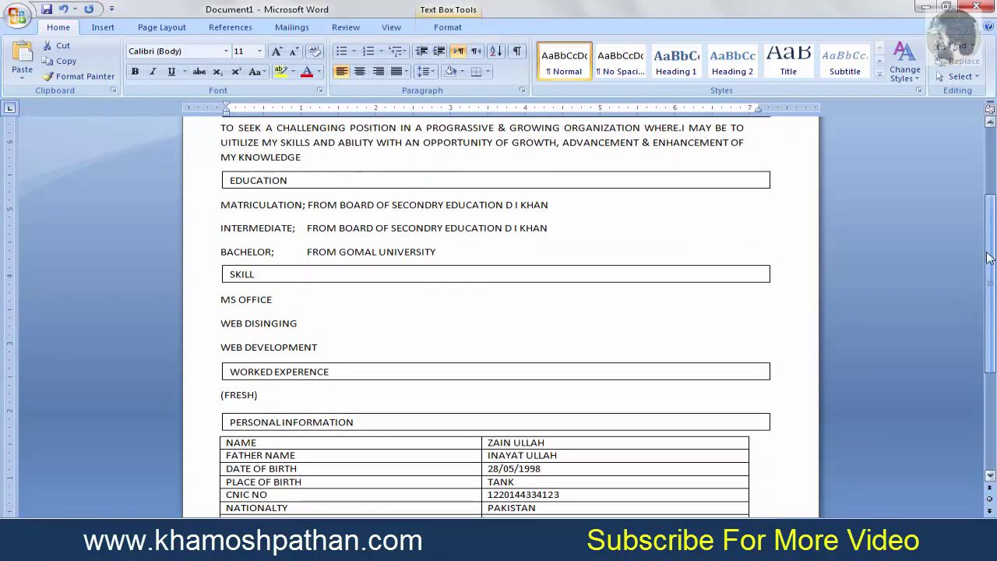
drag(988, 295, 982, 189)
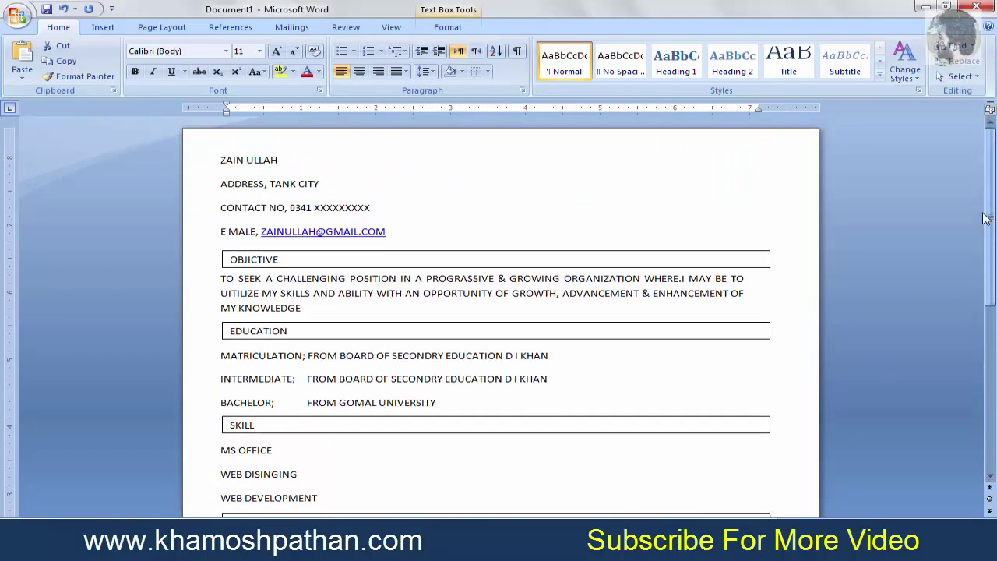
Step: Give the OBJECTIVE heading box a solid black fill and a perspective shadow
click(517, 251)
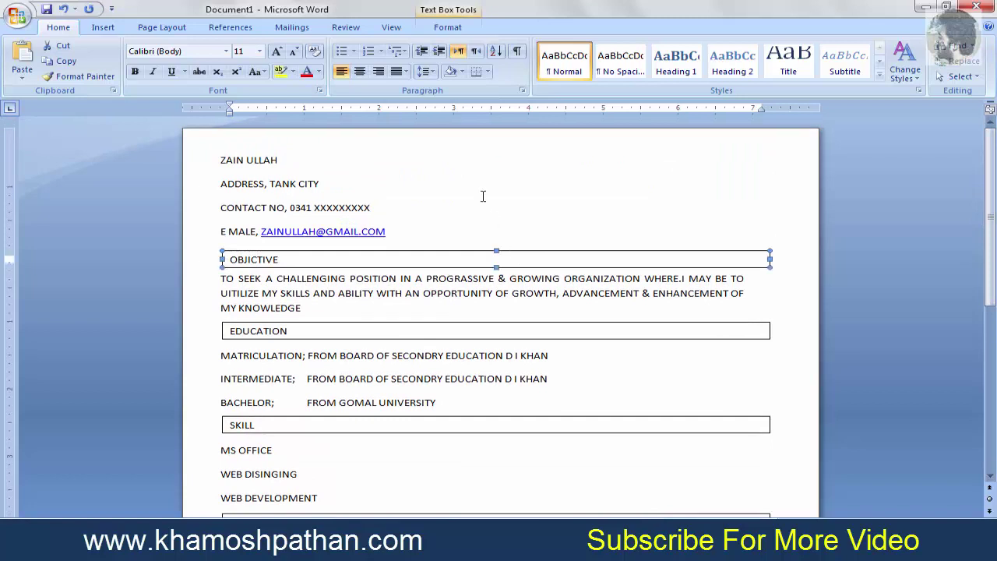
click(449, 28)
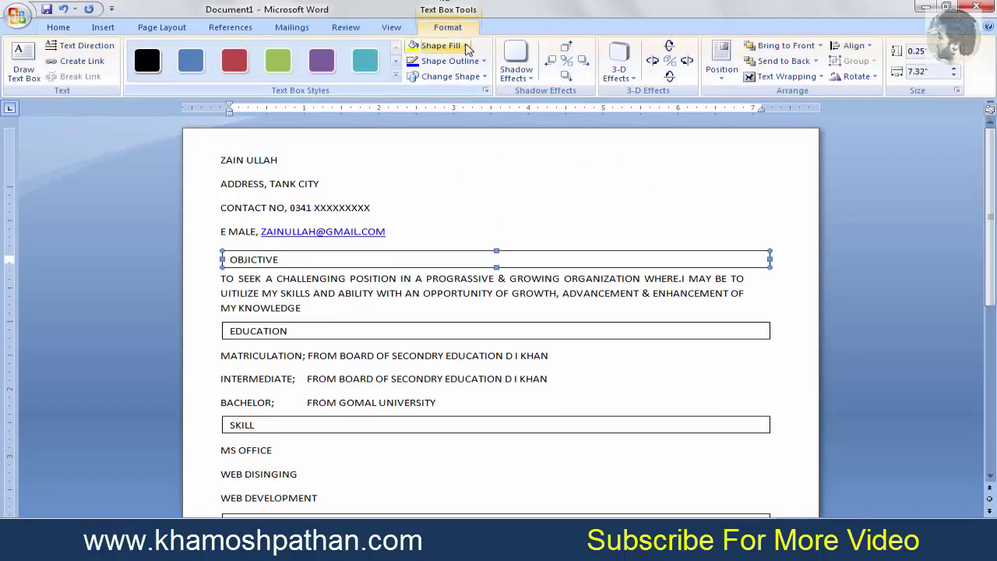
click(467, 48)
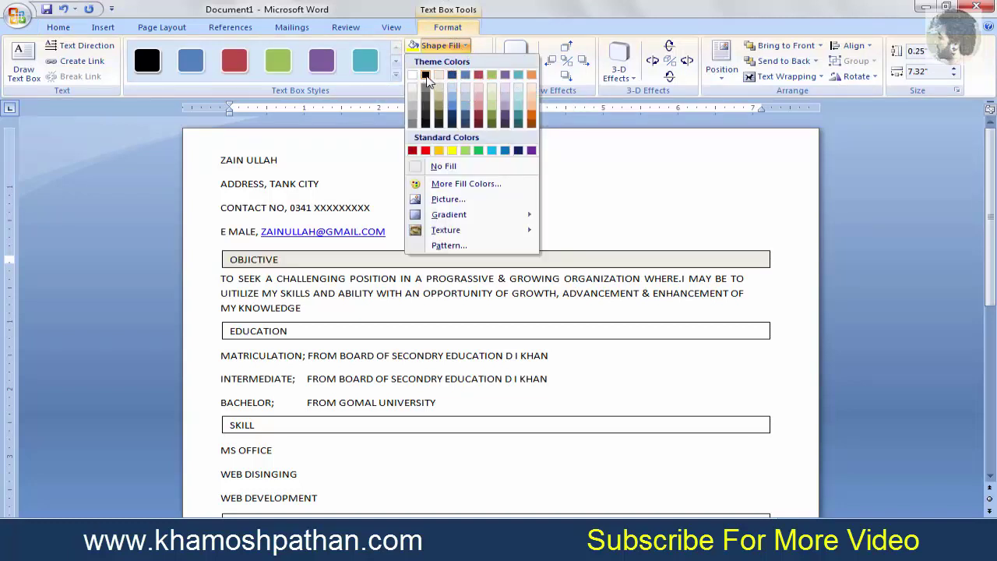
click(425, 75)
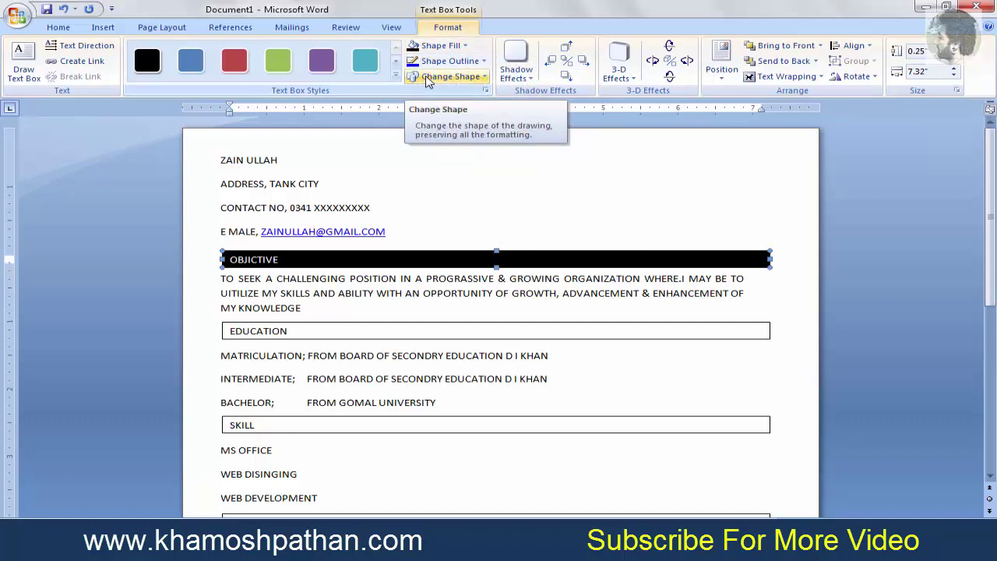
click(531, 75)
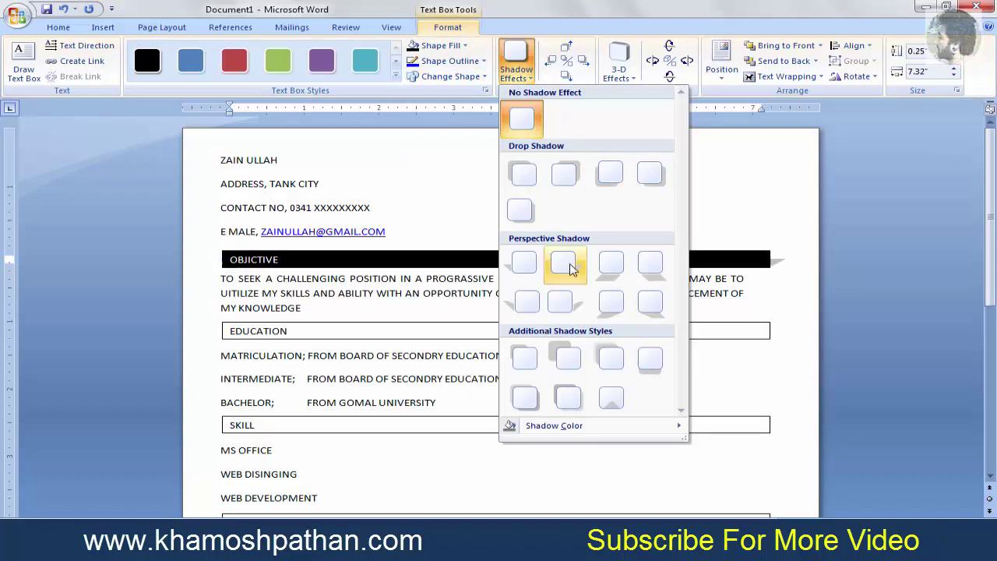
click(609, 274)
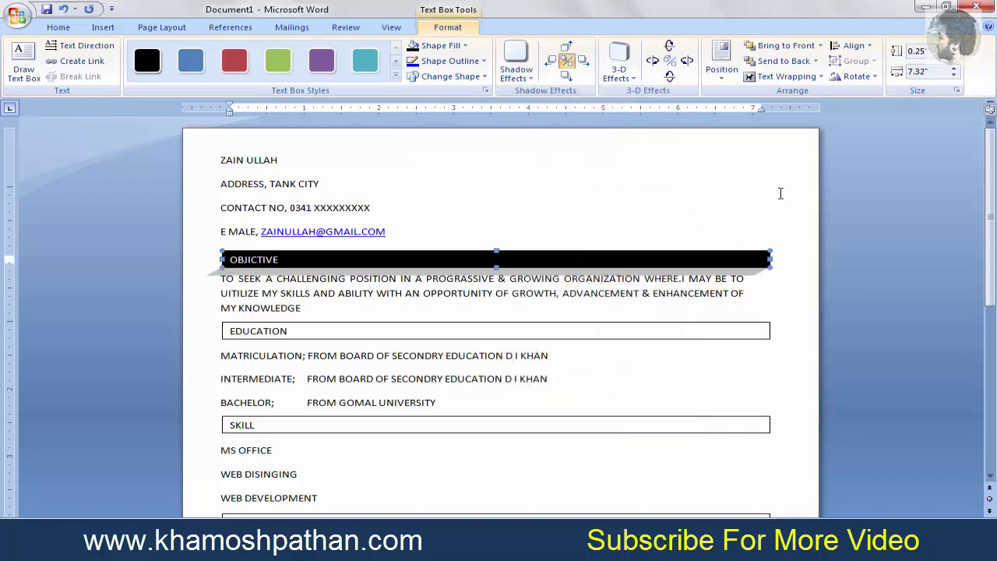
click(467, 186)
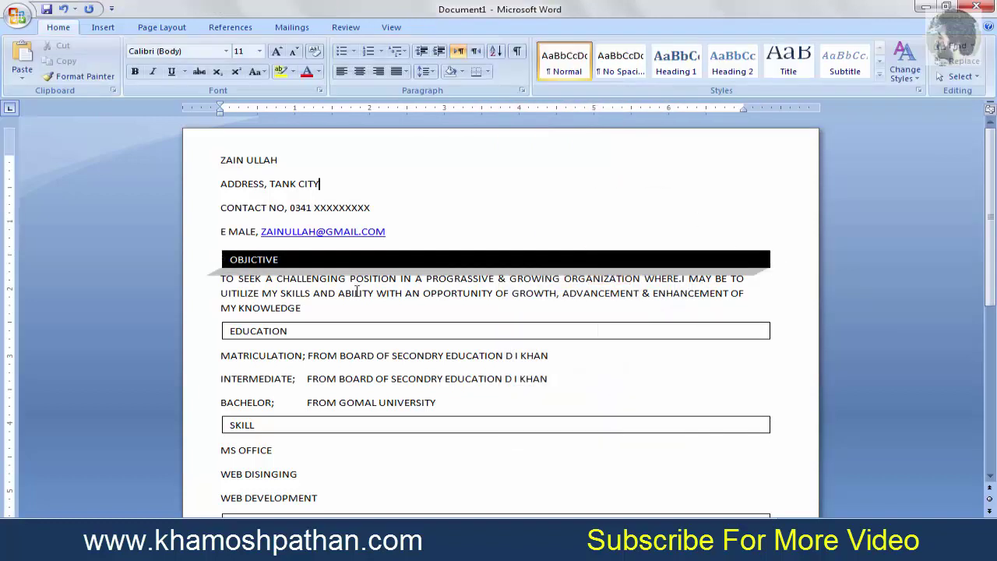
Step: Insert a blank line before 'TO SEEK' and lower the EDUCATION box below the objective text
click(220, 280)
key(Return)
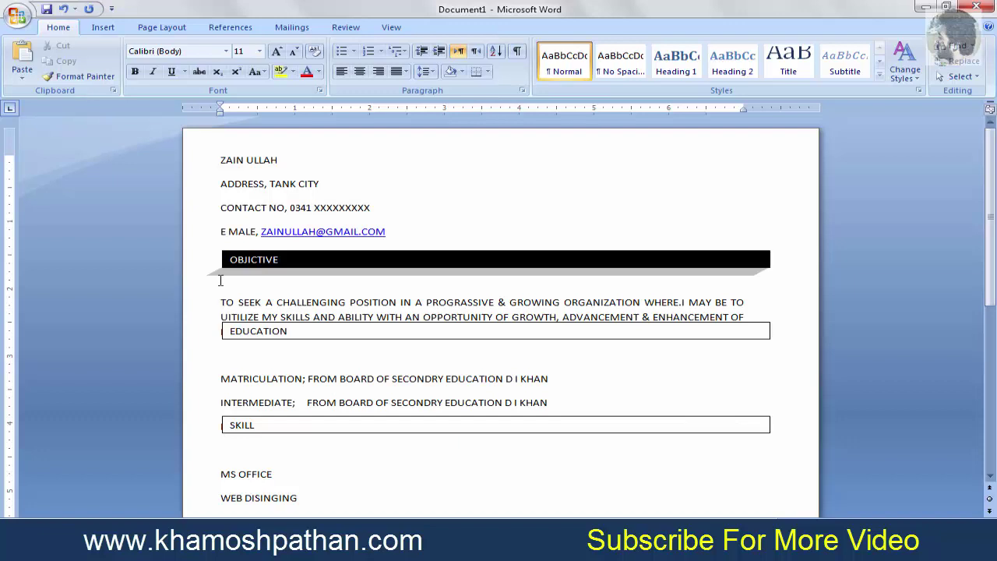
click(367, 333)
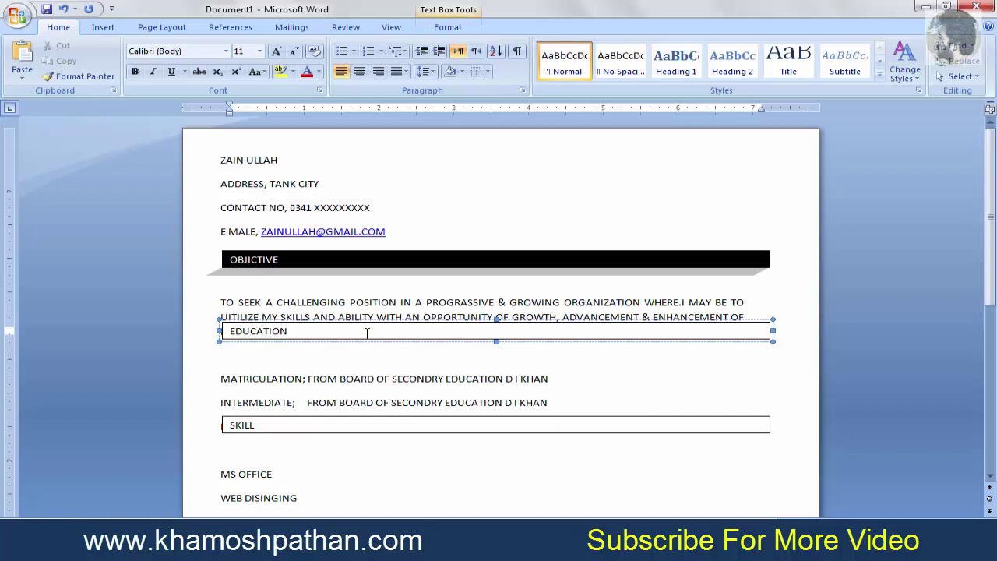
drag(419, 323, 418, 339)
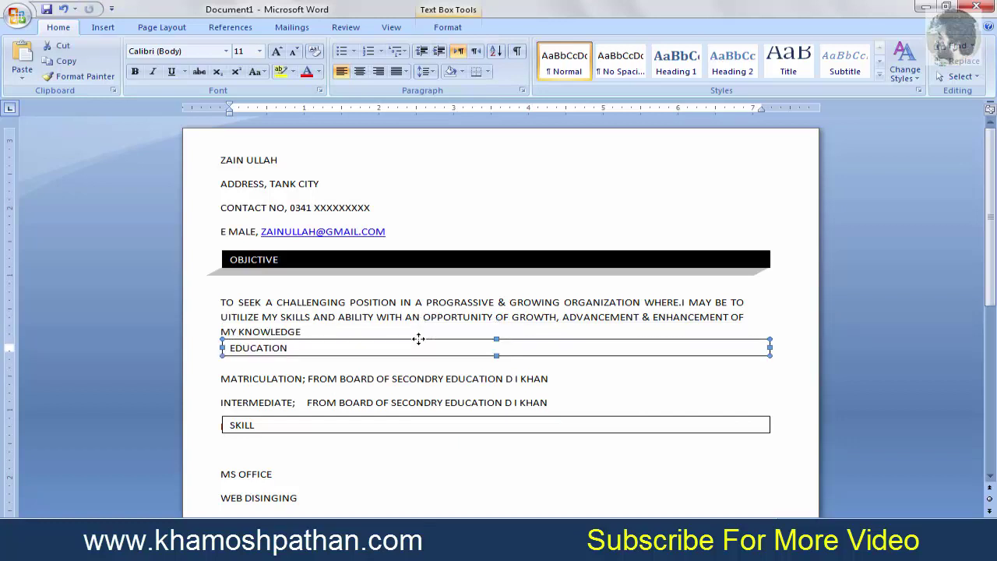
drag(417, 344, 418, 344)
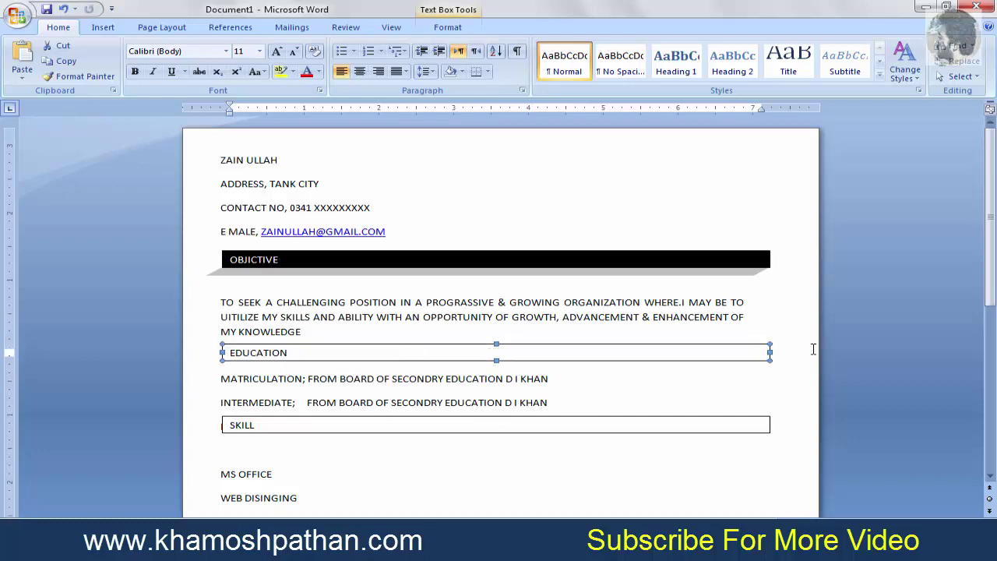
drag(986, 315, 979, 450)
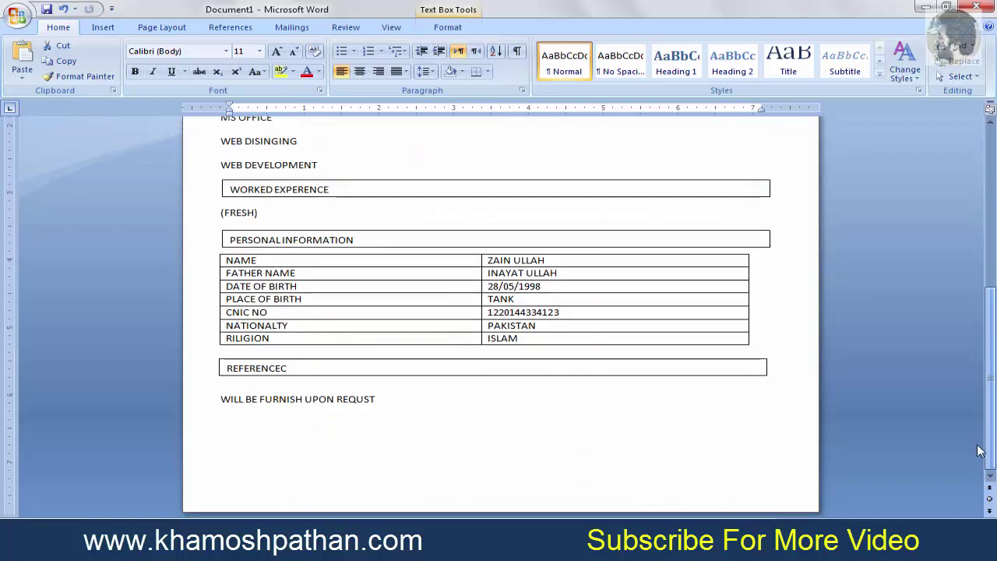
drag(979, 450, 976, 245)
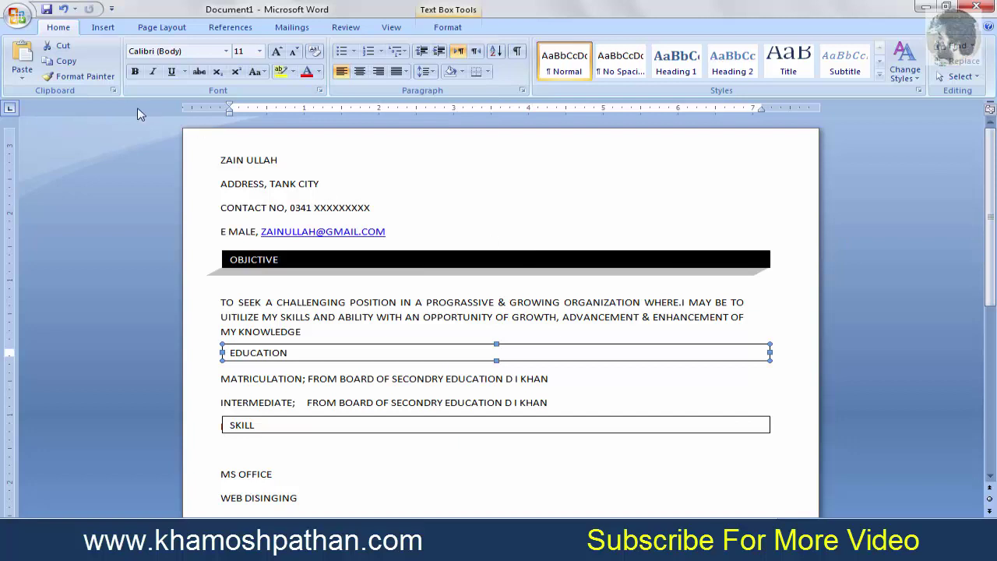
Step: Pick up the OBJECTIVE box's black shadowed formatting with Format Painter
click(384, 247)
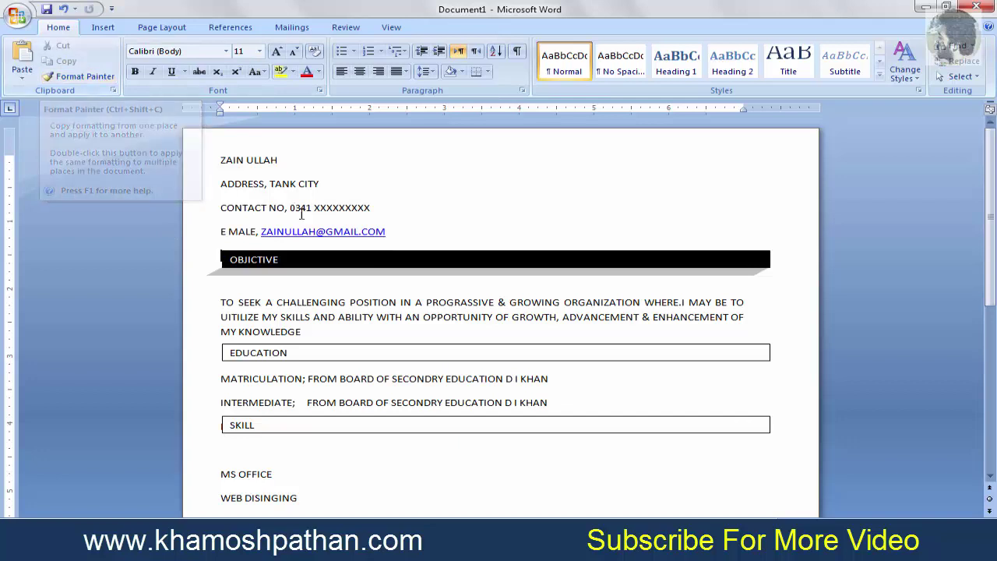
click(375, 266)
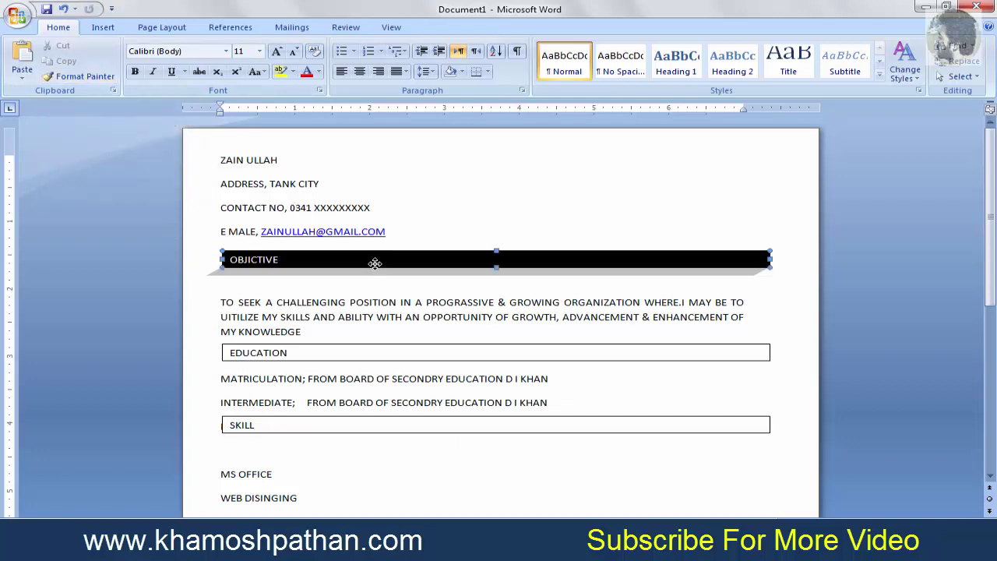
click(84, 75)
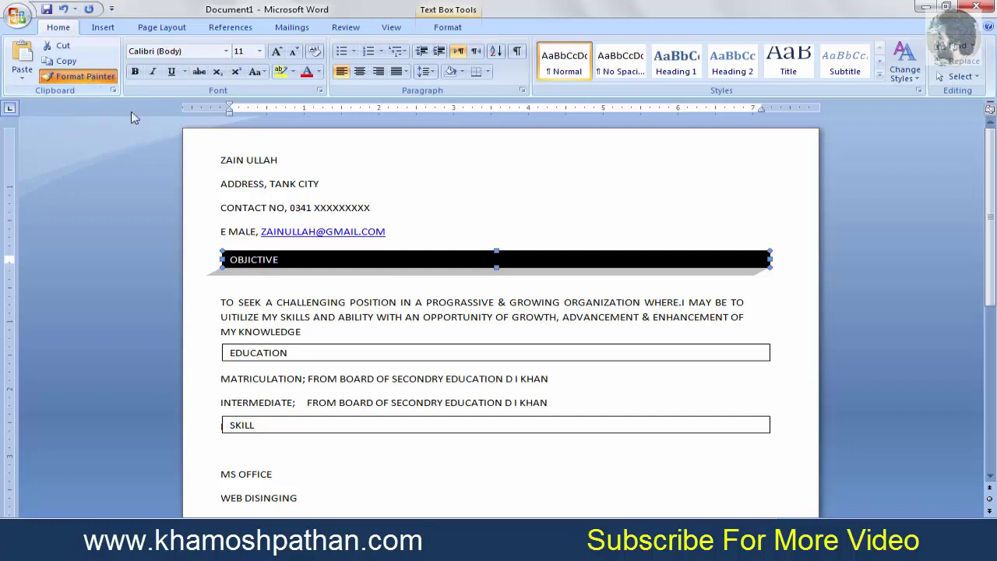
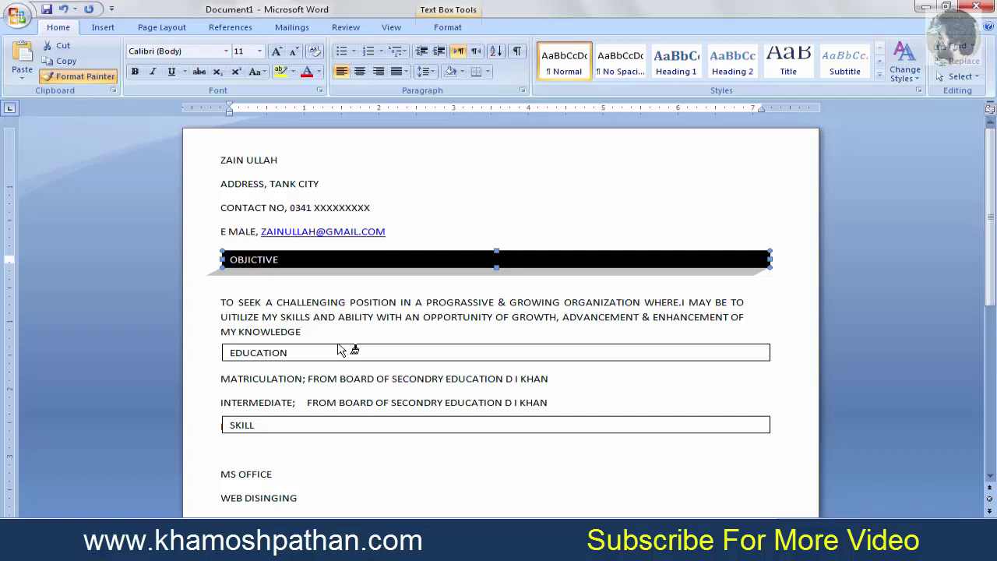
Step: Copy OBJECTIVE's black shadowed style onto EDUCATION, SKILL, WORKED EXPERENCE, PERSONAL INFORMATION and REFERENCEC
click(340, 350)
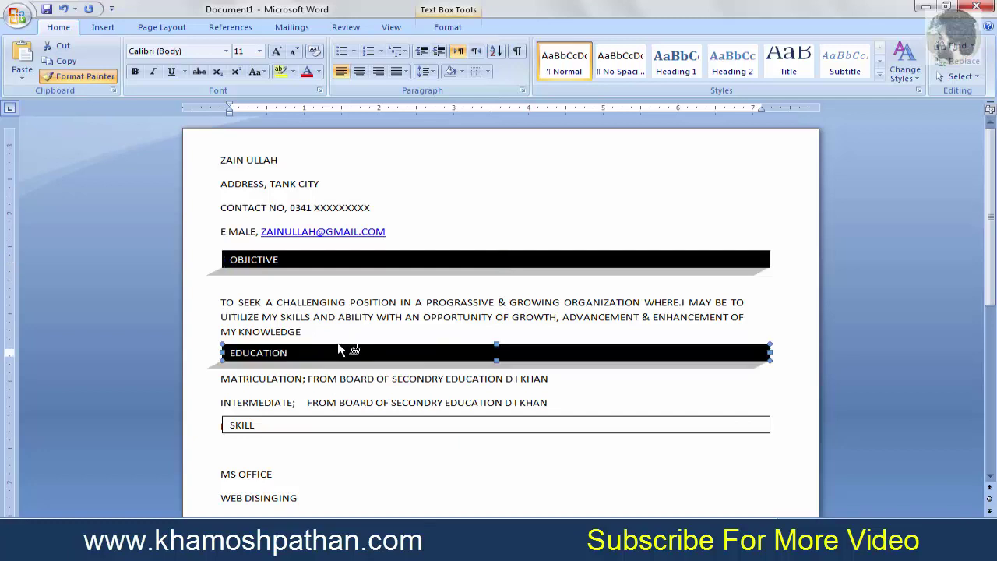
click(344, 422)
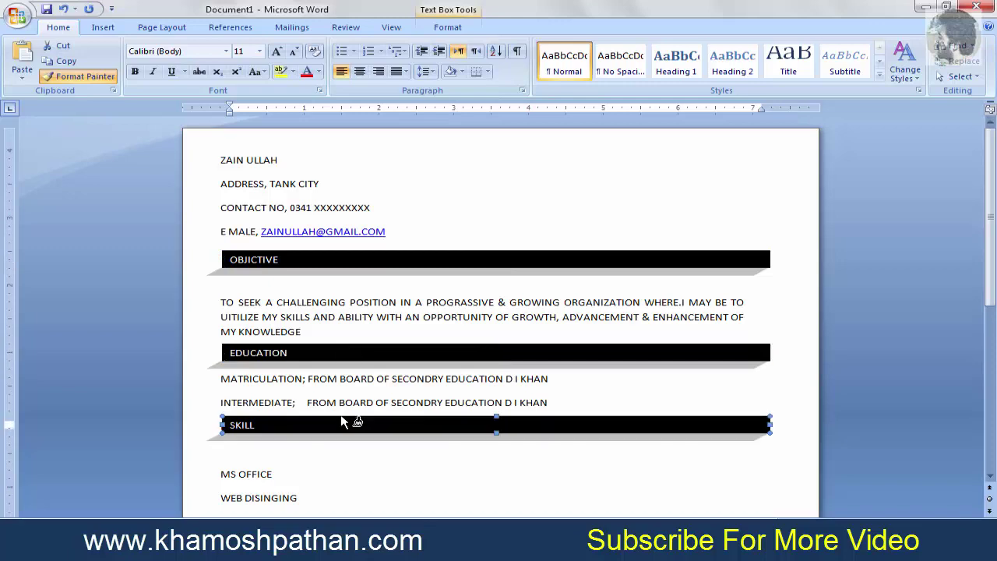
drag(990, 266, 990, 364)
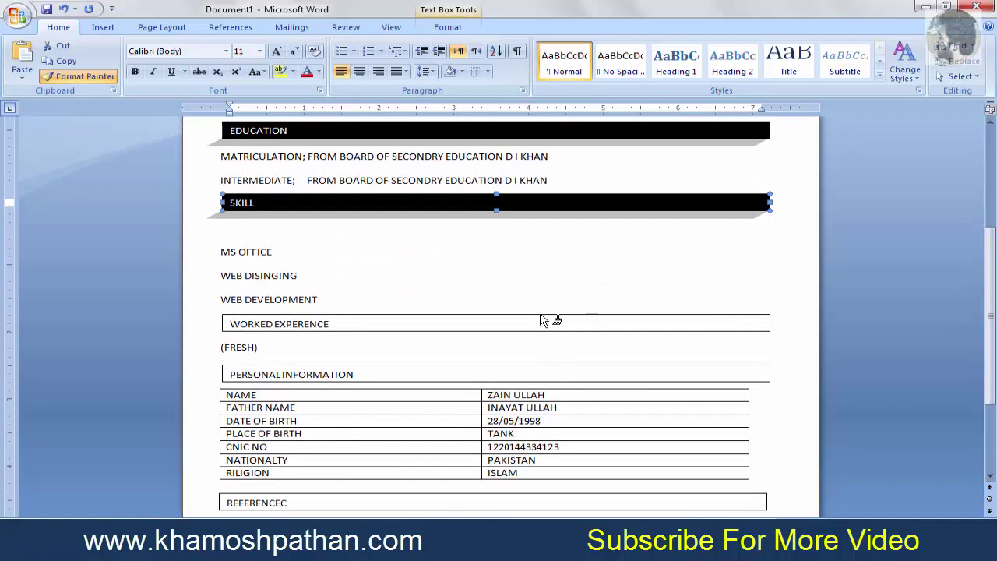
click(544, 320)
click(512, 371)
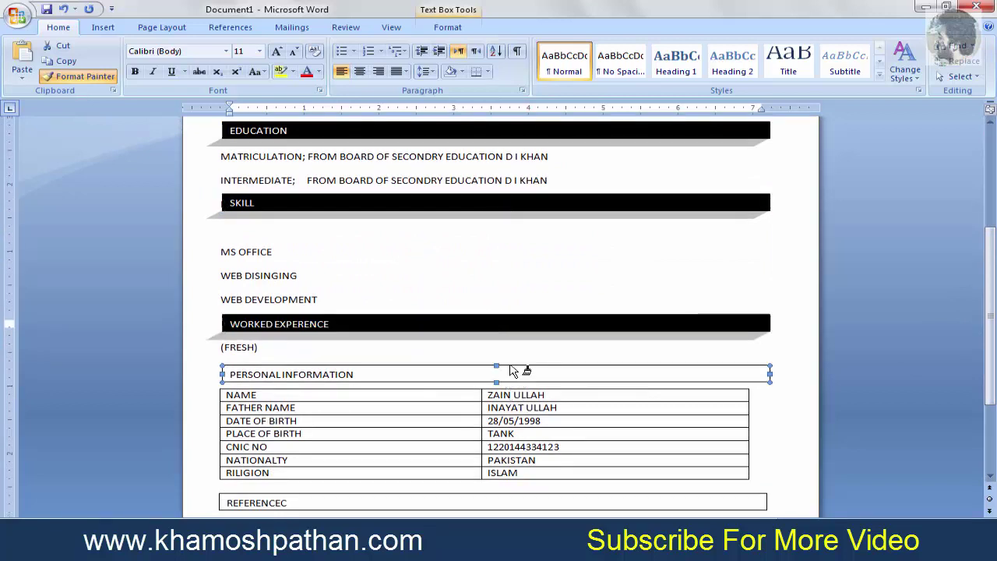
drag(989, 310, 989, 367)
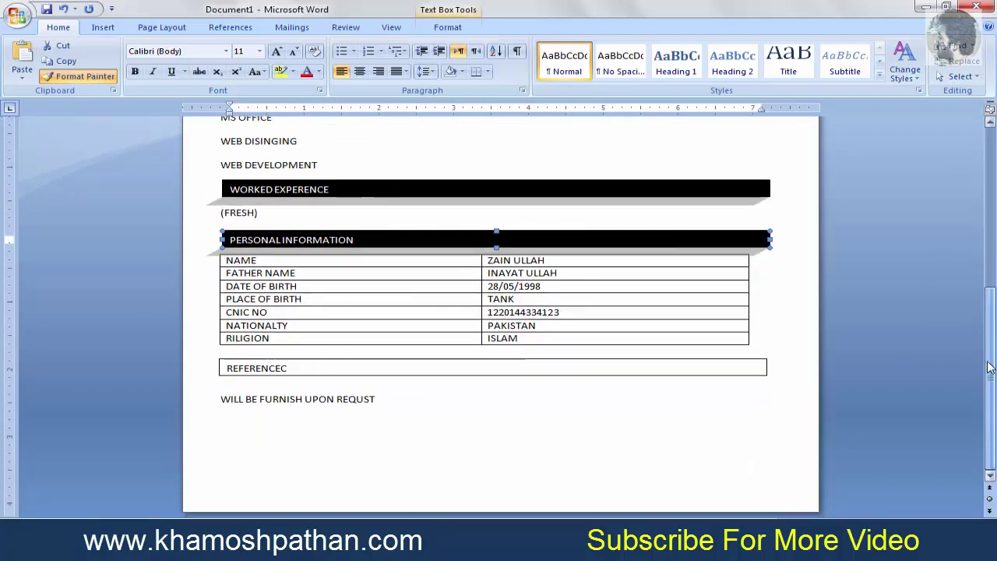
key(Escape)
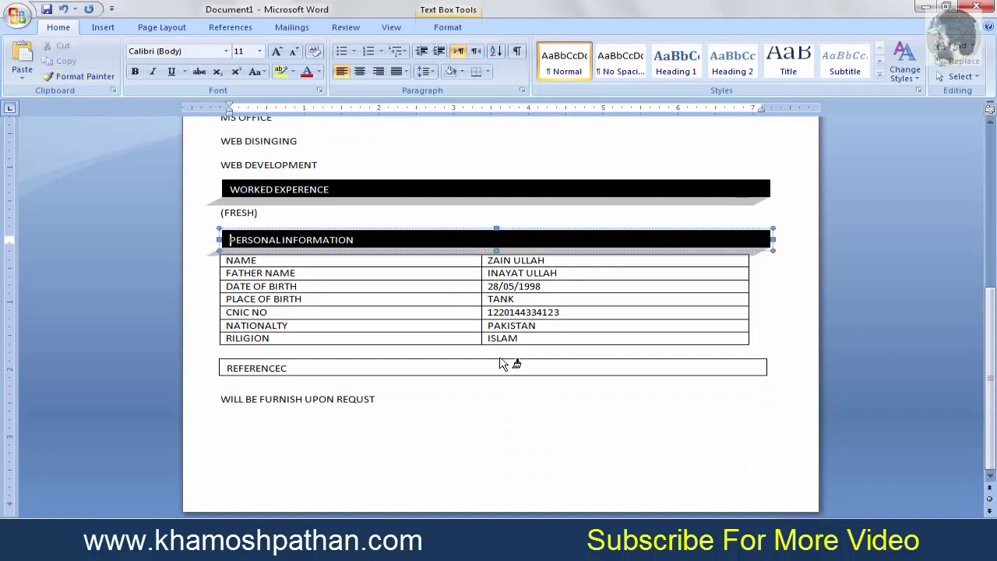
click(505, 365)
click(752, 424)
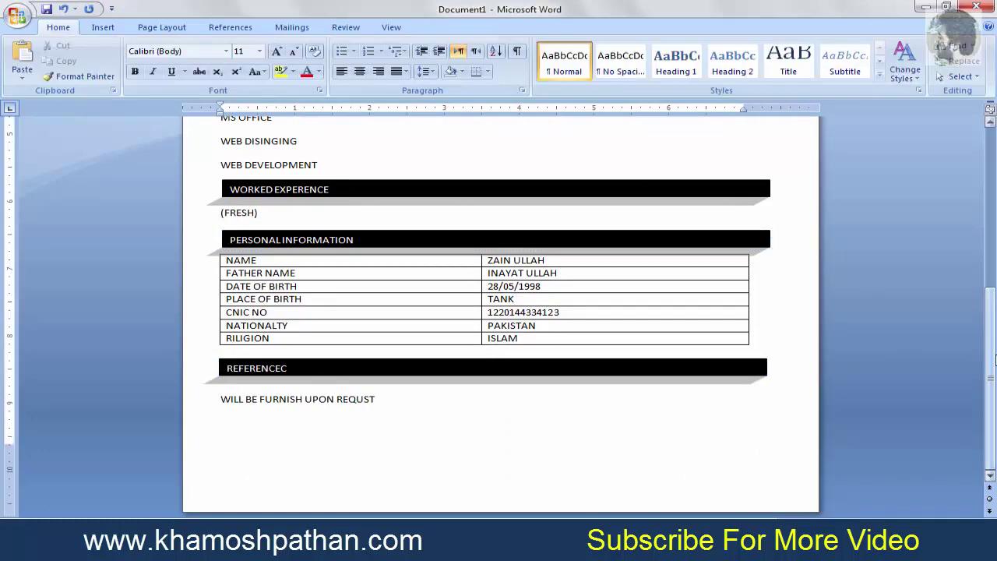
drag(994, 358, 966, 200)
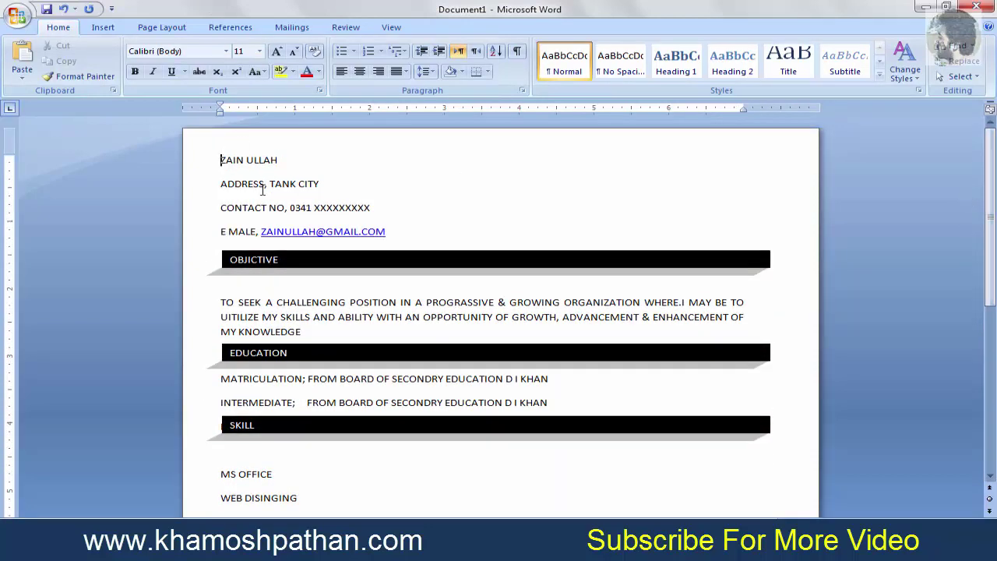
Step: Turn the name and contact lines into a diamond-bulleted list
drag(221, 160, 366, 230)
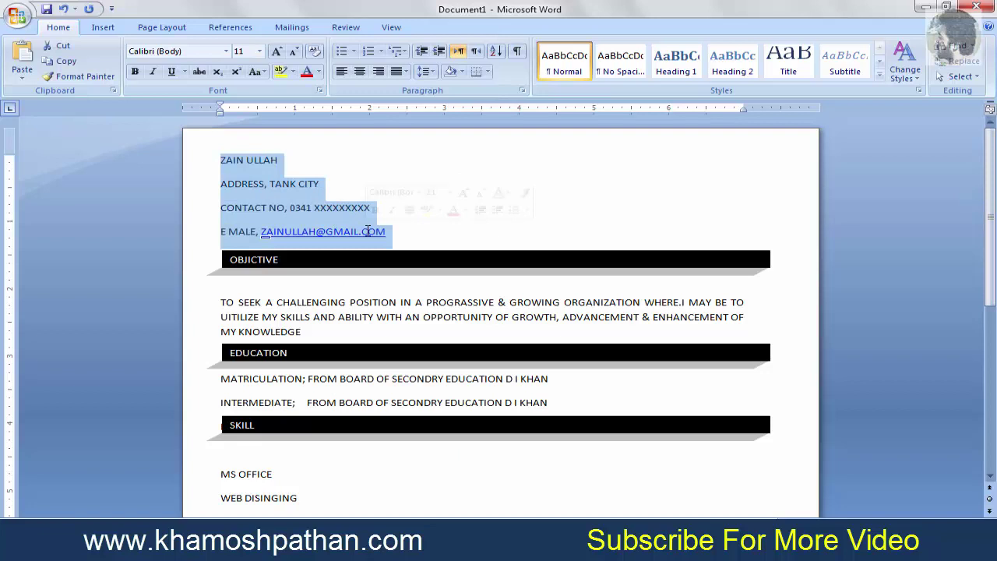
click(398, 51)
mouse_move(441, 223)
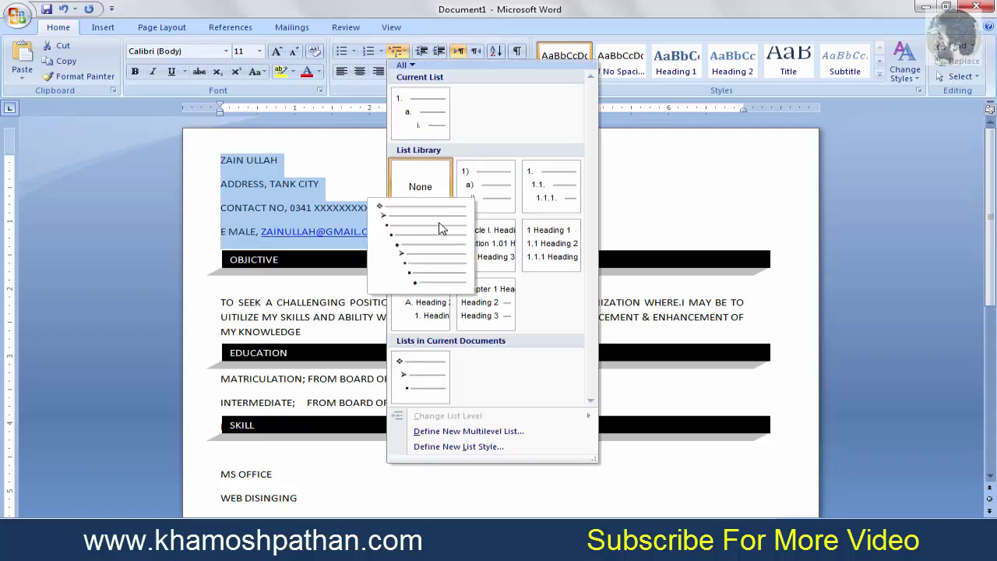
click(431, 247)
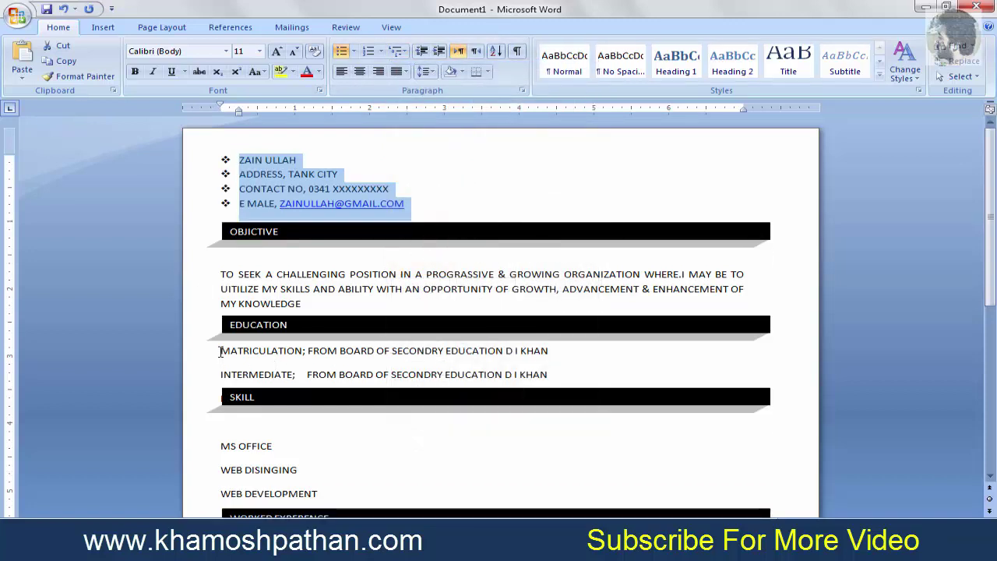
Step: Move the SKILL heading box down below the BACHELOR line and select the education entries
click(415, 400)
drag(414, 402, 412, 425)
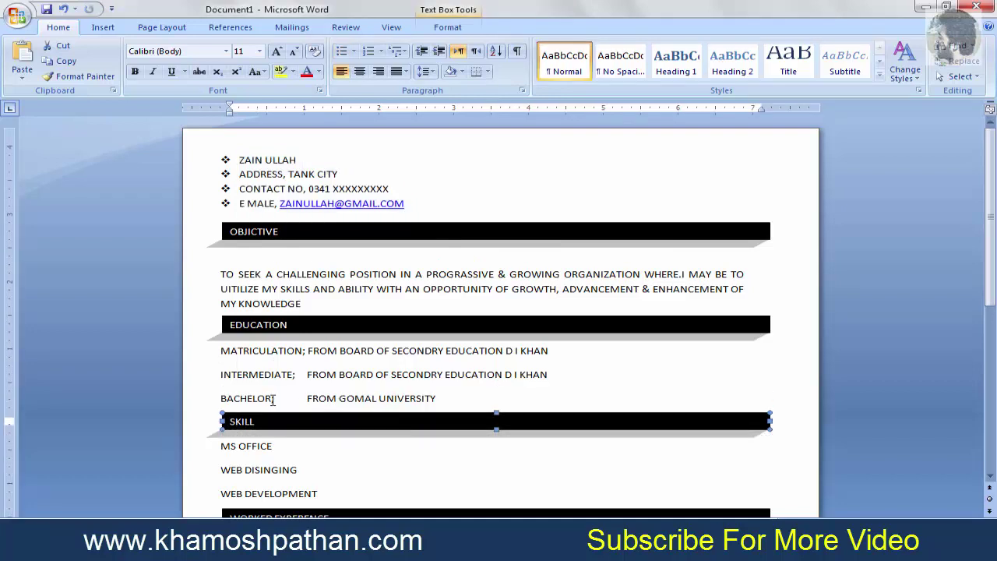
mouse_move(223, 350)
mouse_down()
mouse_move(335, 399)
mouse_move(441, 398)
mouse_up()
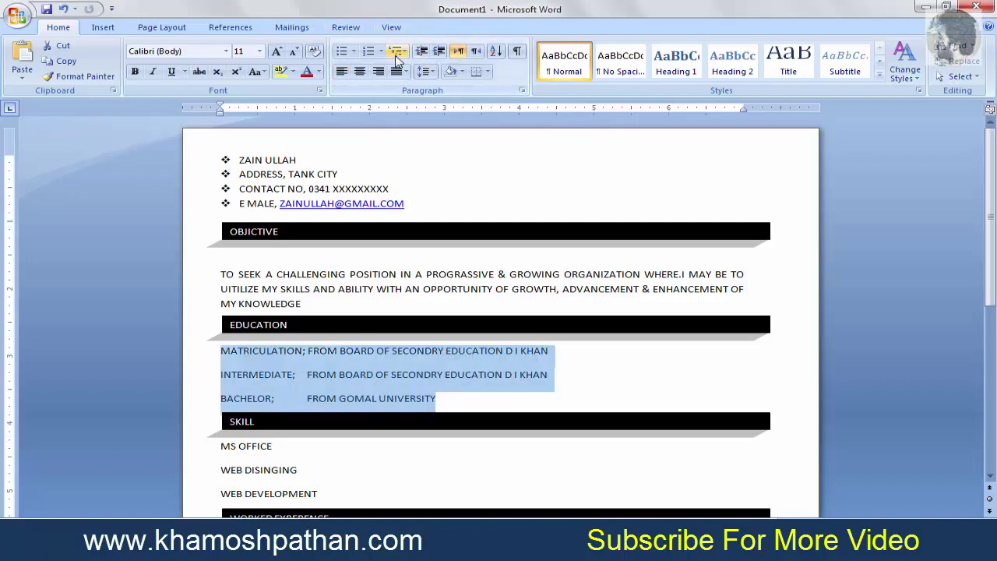
Step: Apply diamond bullets to the three EDUCATION entries, then to the three SKILL lines
click(399, 51)
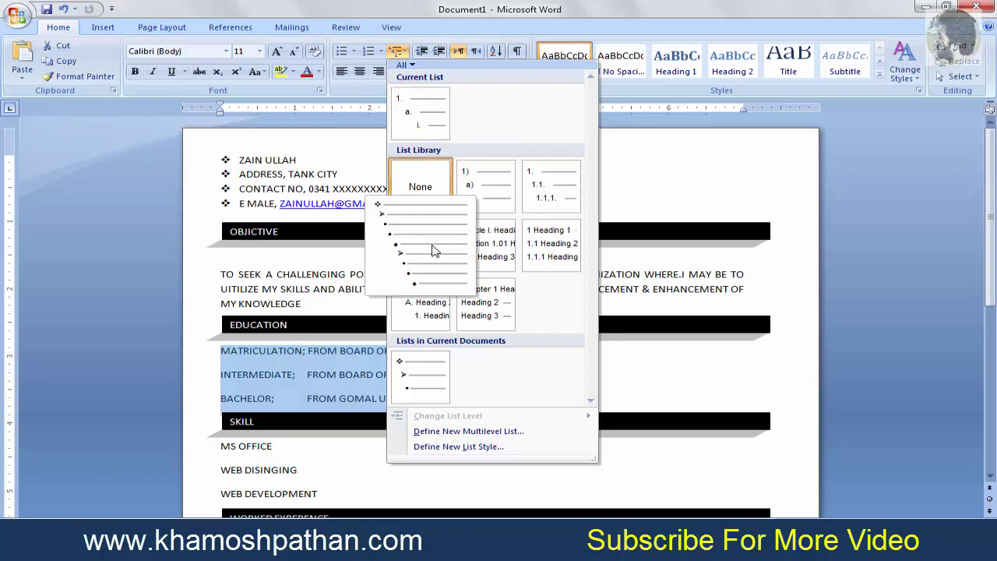
click(434, 247)
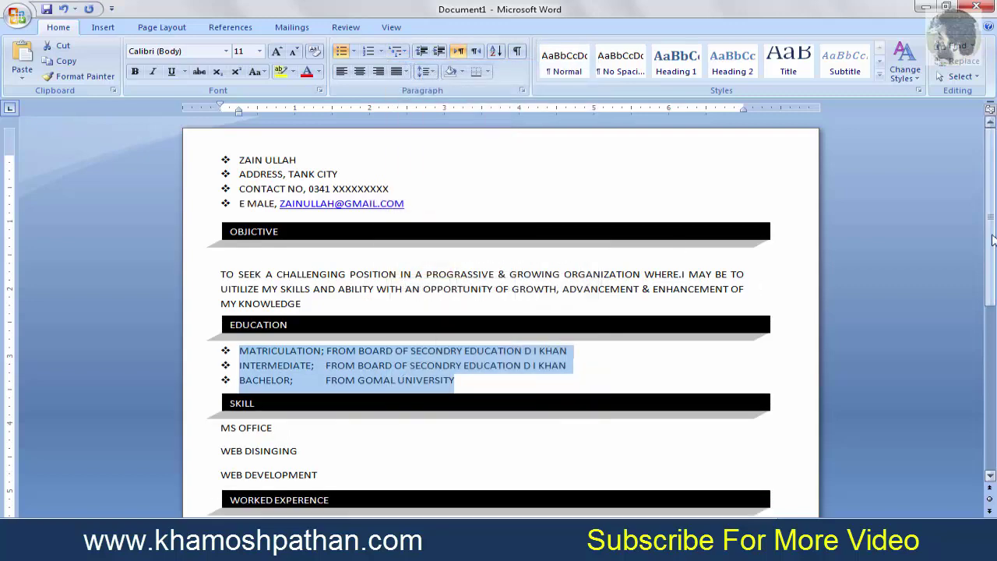
scroll(992, 240, down, 3)
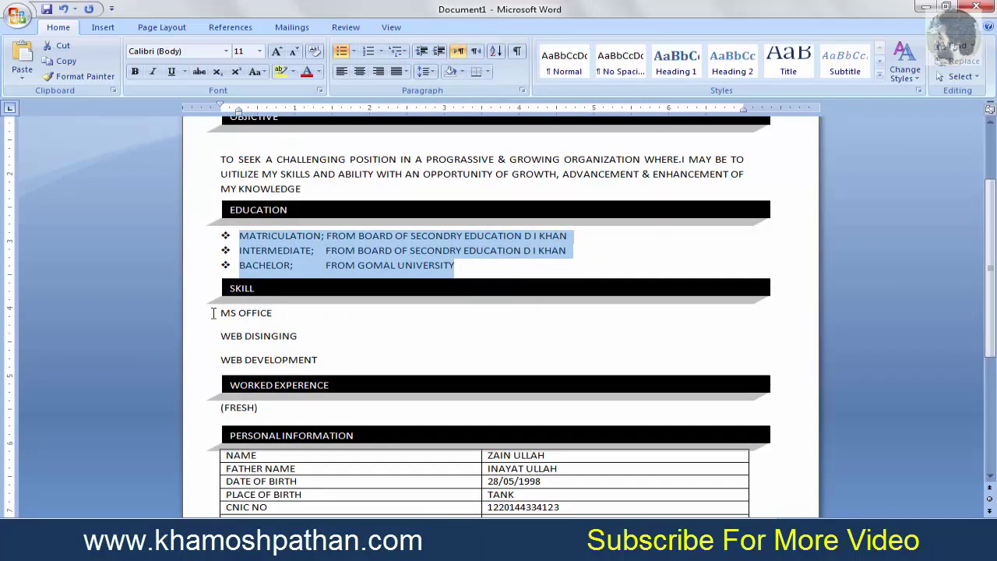
drag(220, 312, 284, 366)
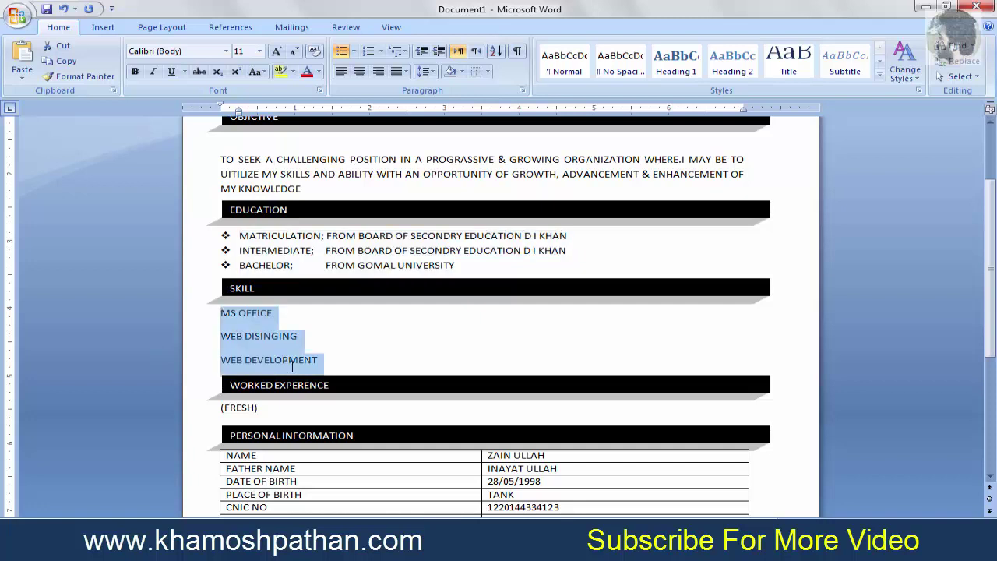
click(397, 52)
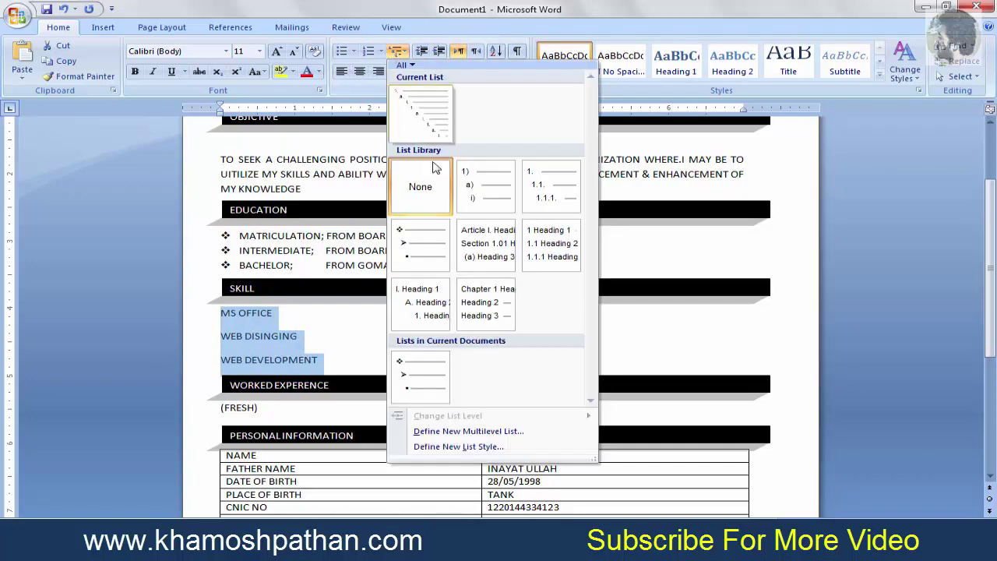
click(434, 246)
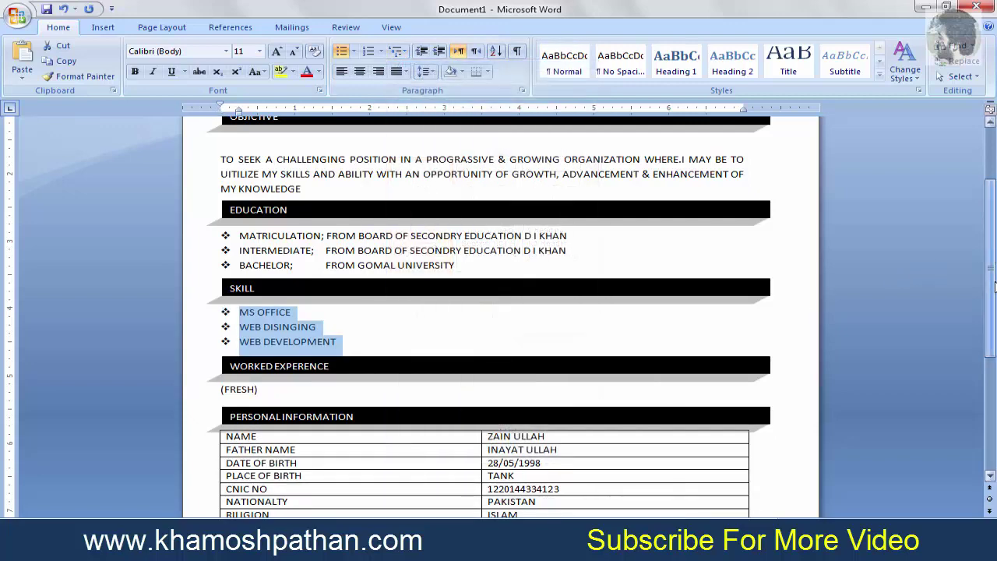
drag(990, 269, 990, 331)
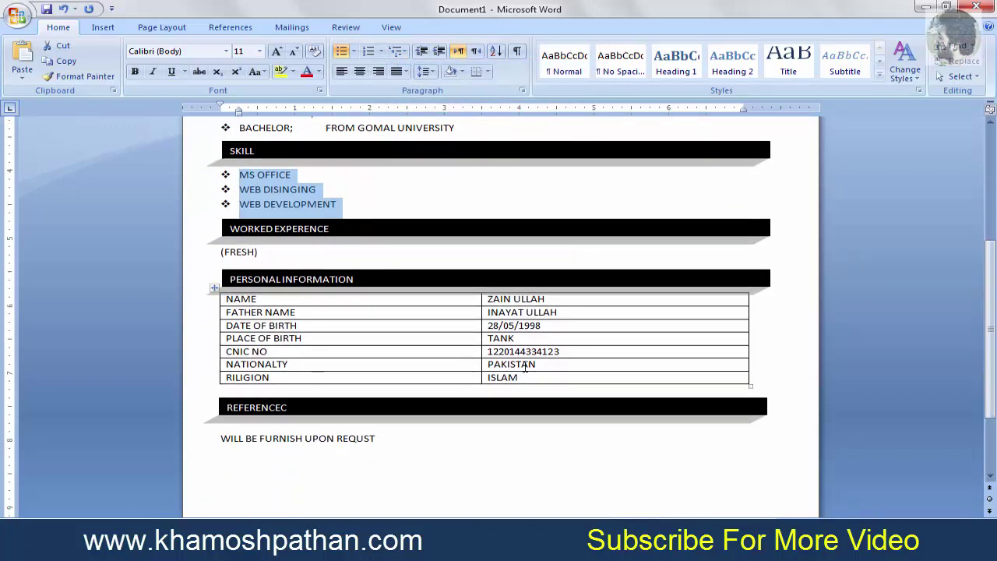
Step: Nudge the PERSONAL INFORMATION heading box slightly upward, clear of the table
click(395, 274)
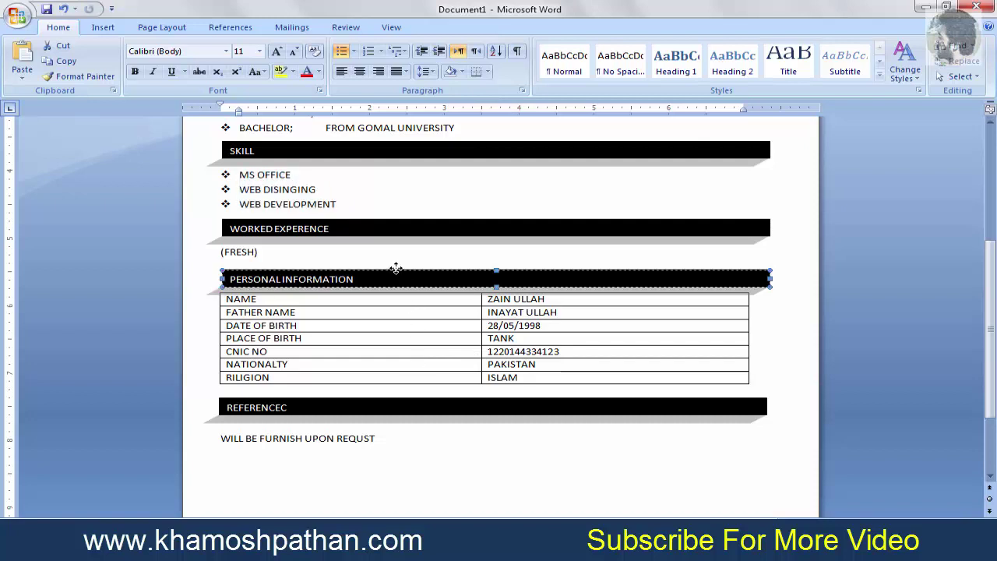
drag(396, 269, 395, 263)
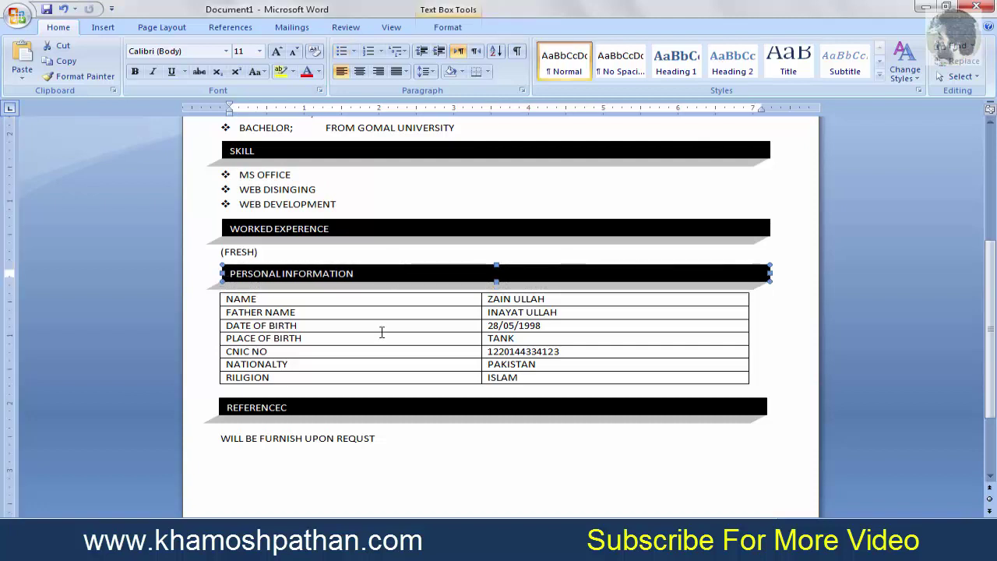
click(381, 333)
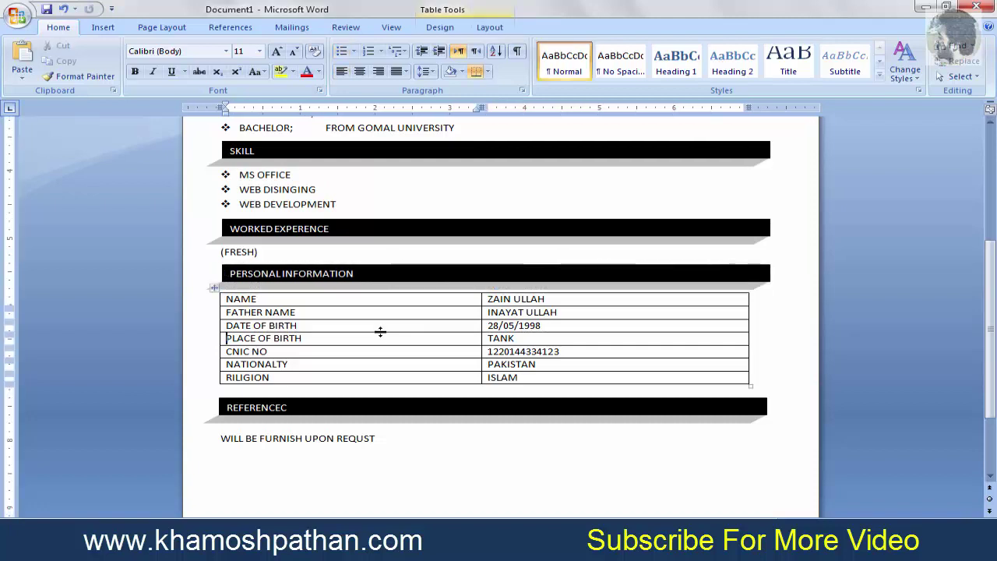
Step: Select the whole personal information table and bring up its table tools
click(216, 287)
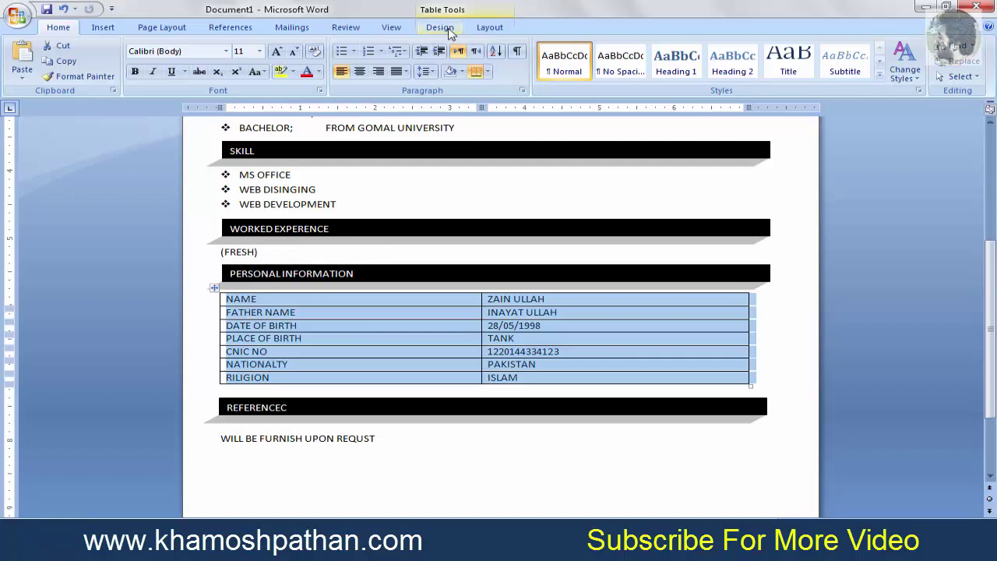
click(488, 28)
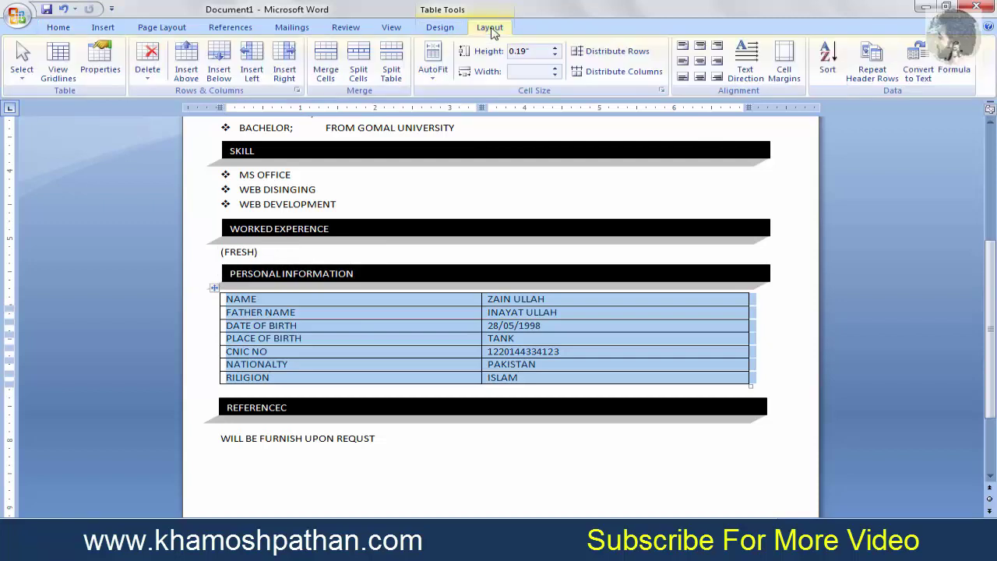
click(438, 28)
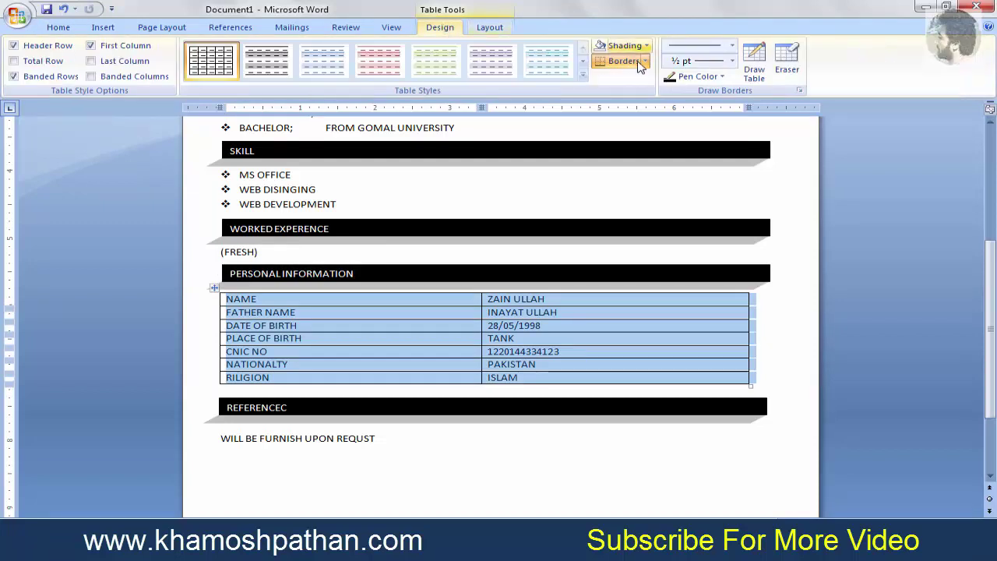
Step: Apply the Light Grid purple banded table style to the personal information table
click(582, 75)
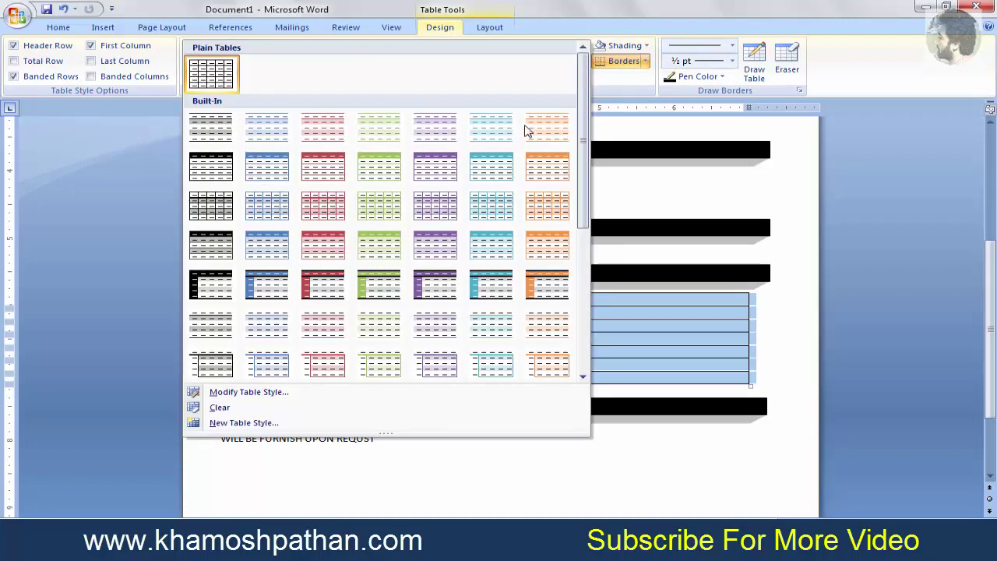
click(436, 215)
click(742, 472)
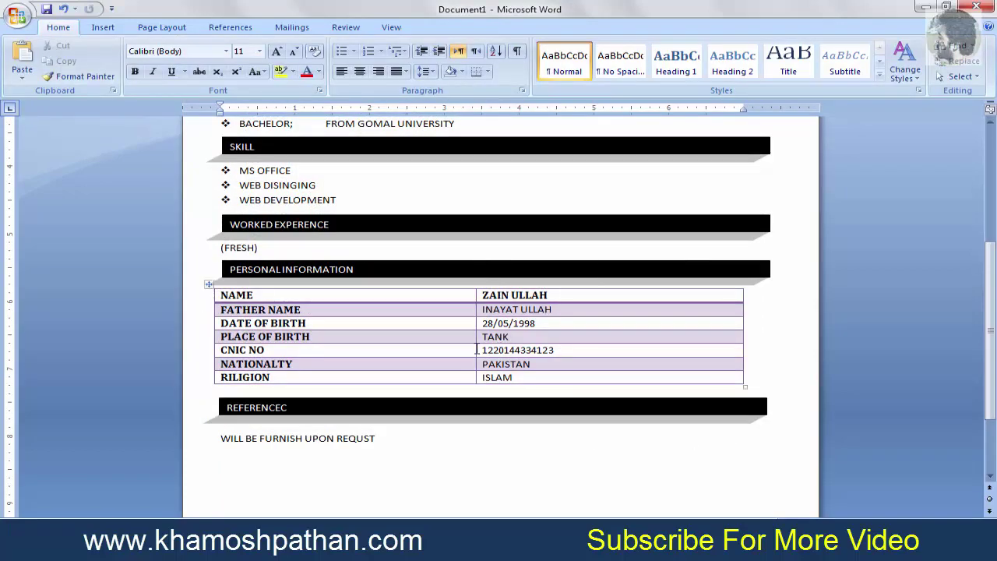
Step: Remove all borders from the personal information table with No Border
click(209, 287)
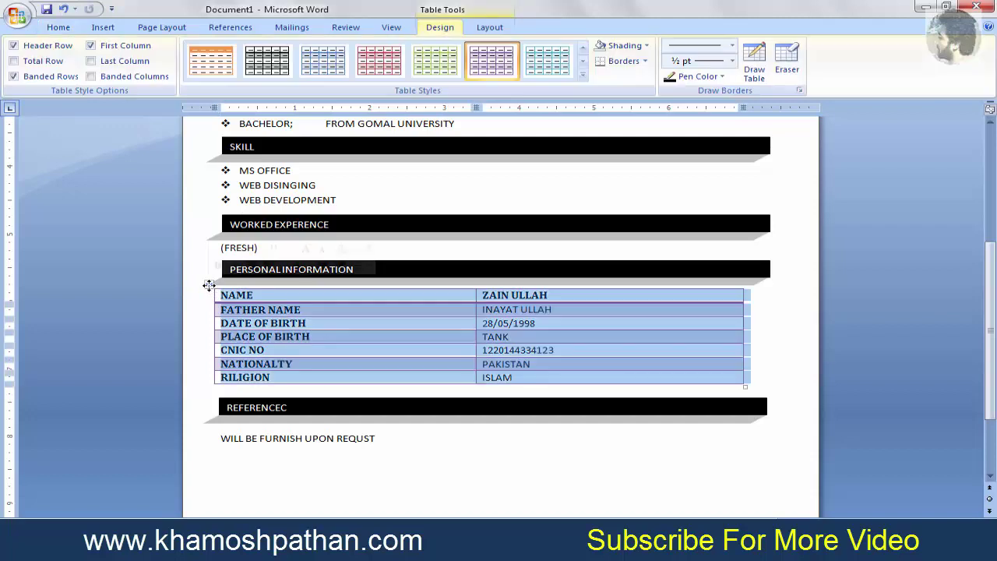
click(645, 61)
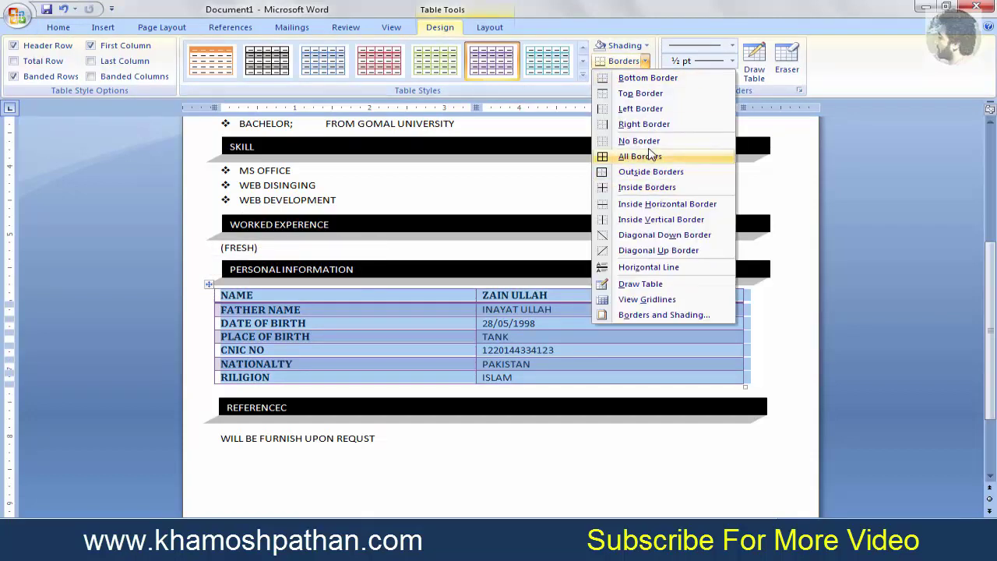
click(648, 141)
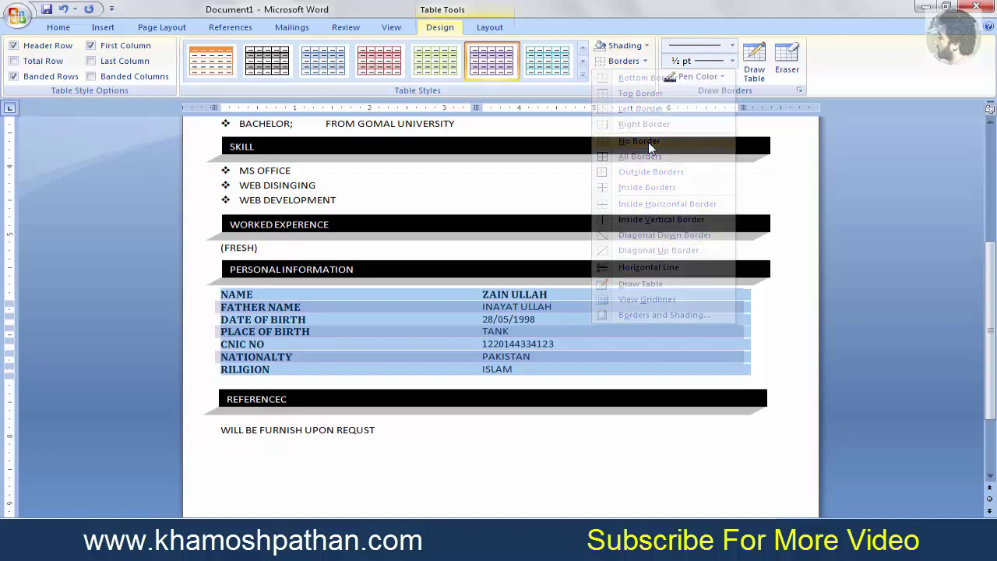
click(636, 464)
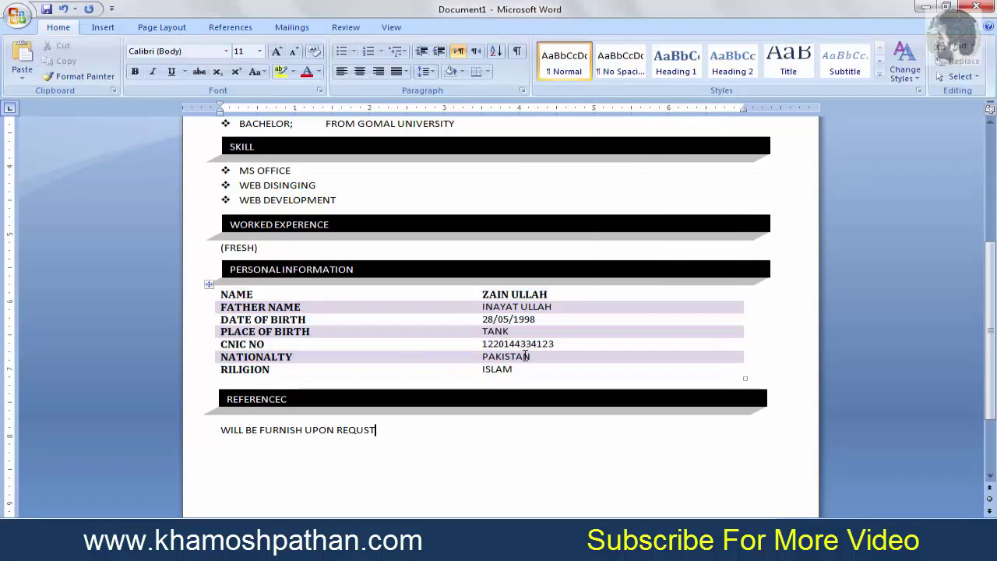
scroll(527, 356, up, 3)
click(162, 27)
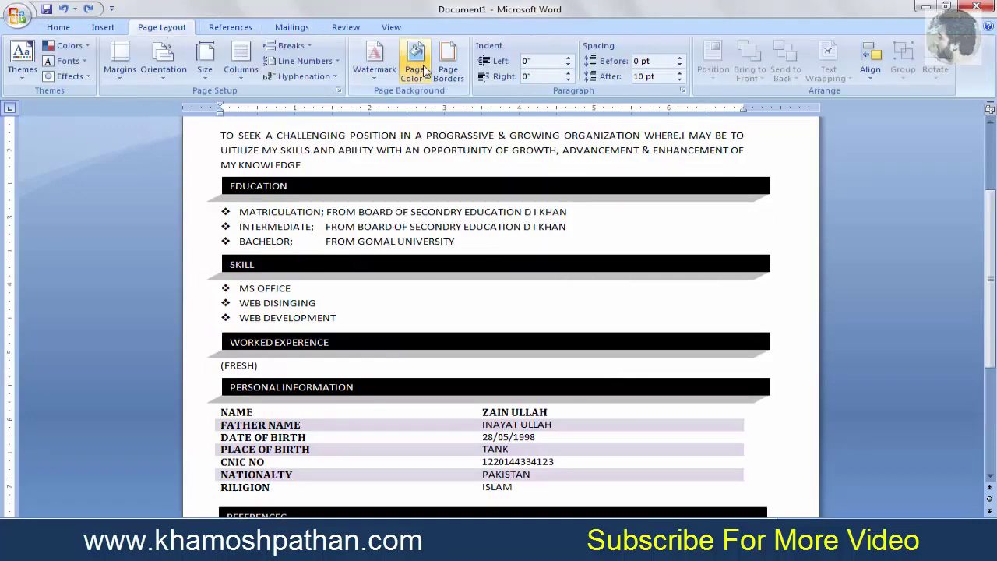
Step: Add a 3 pt thick triple-line Box border around the page
click(457, 83)
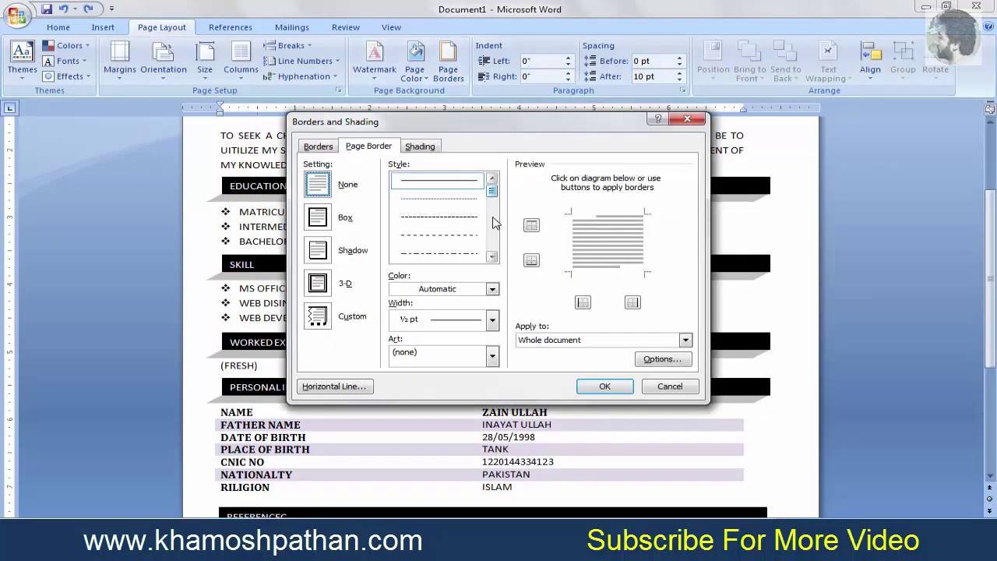
scroll(493, 230, down, 5)
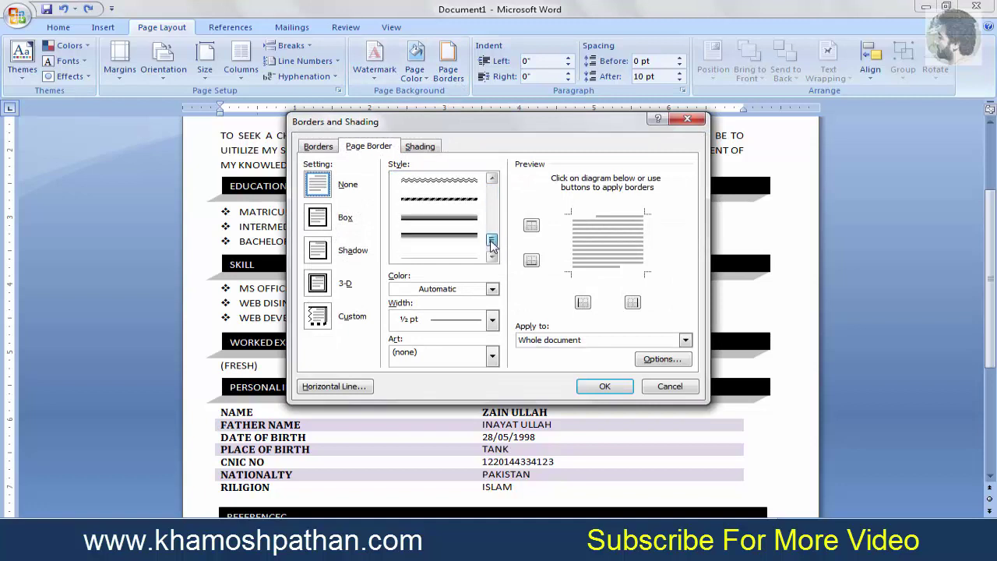
drag(491, 243, 492, 230)
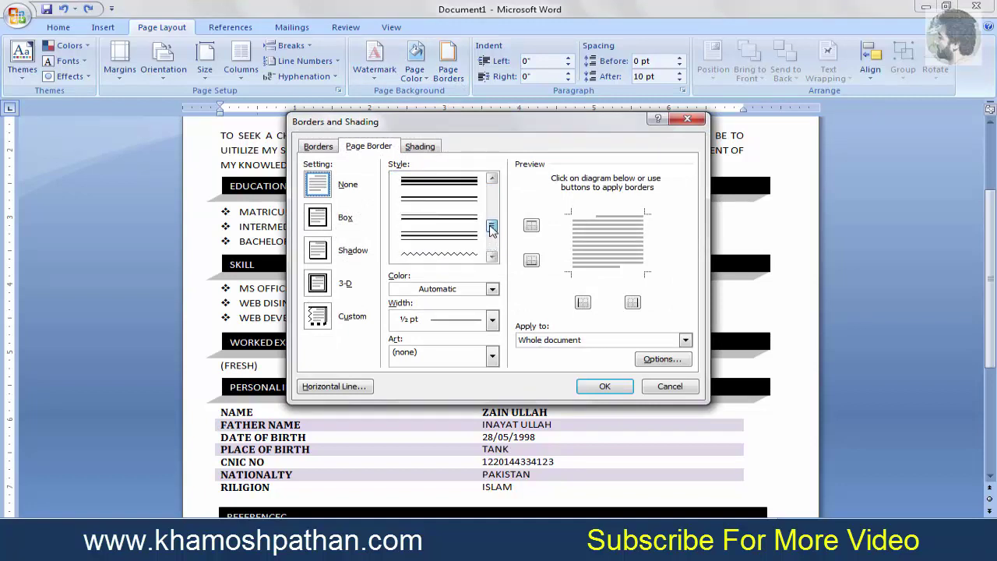
click(444, 201)
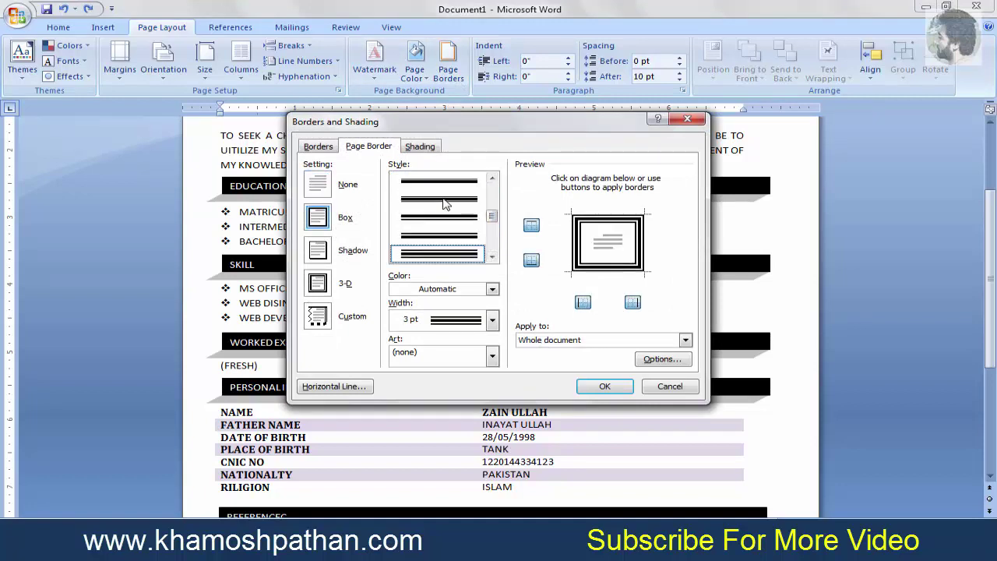
click(604, 386)
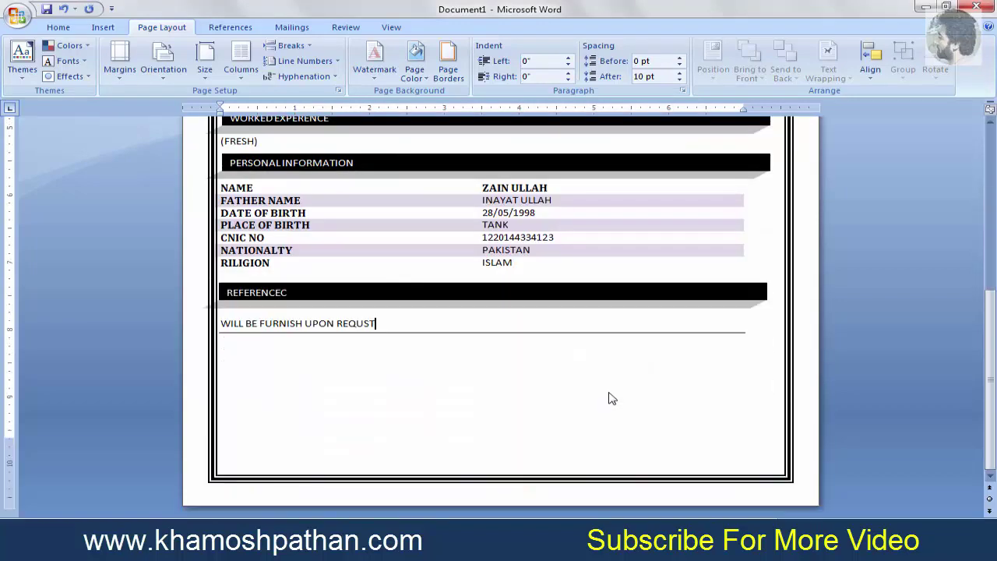
drag(991, 361, 990, 187)
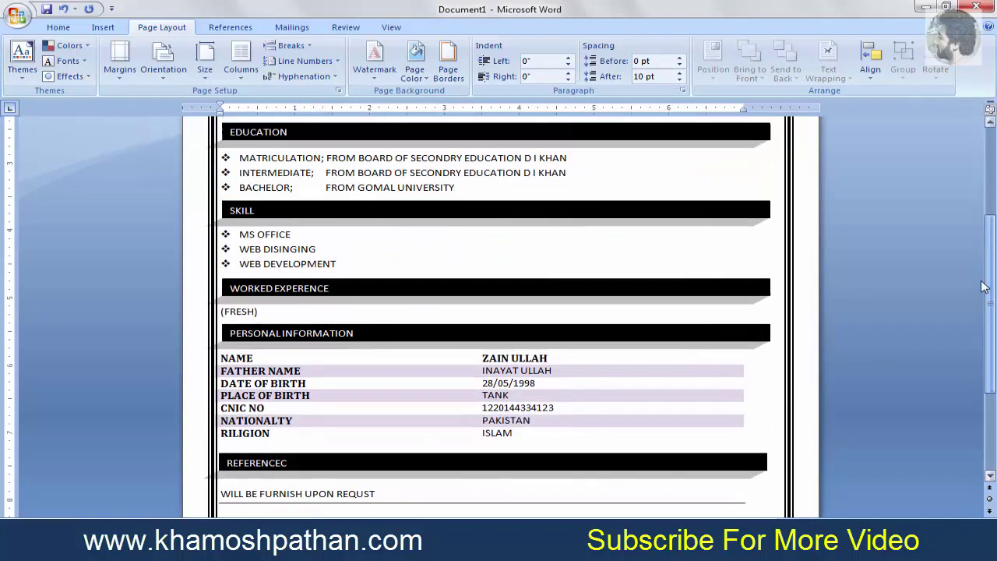
click(609, 262)
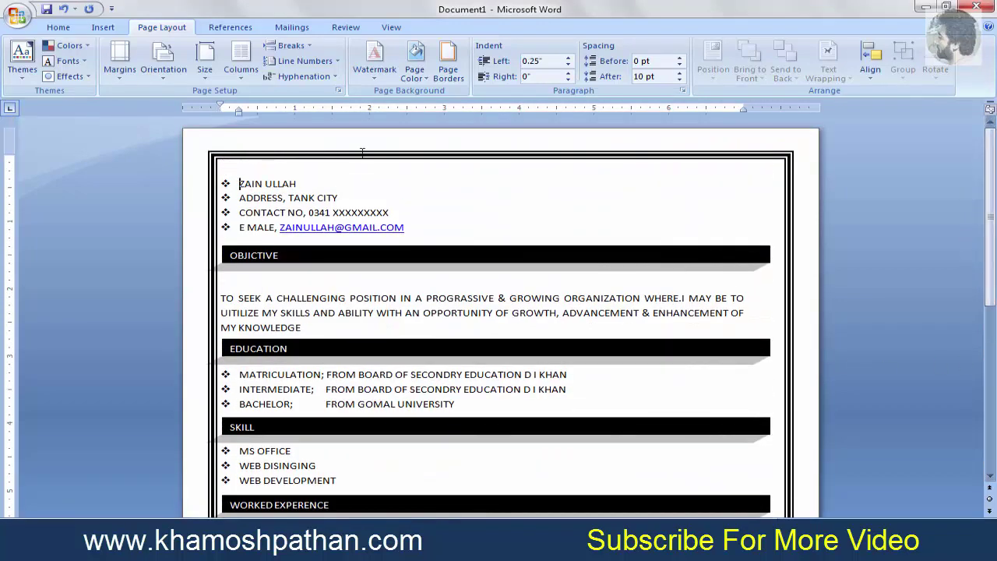
Step: Insert the man's photo into the CV
click(104, 28)
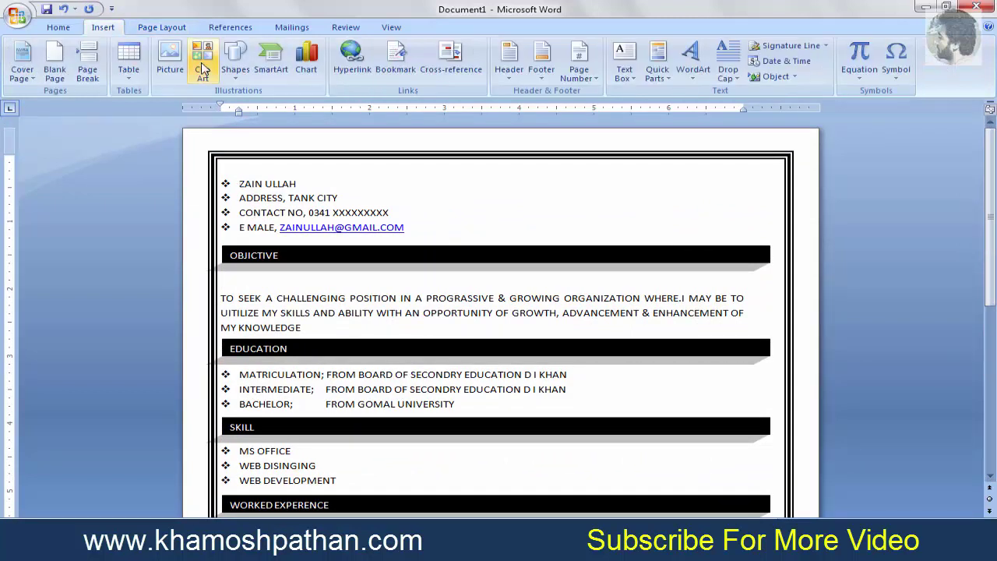
click(172, 69)
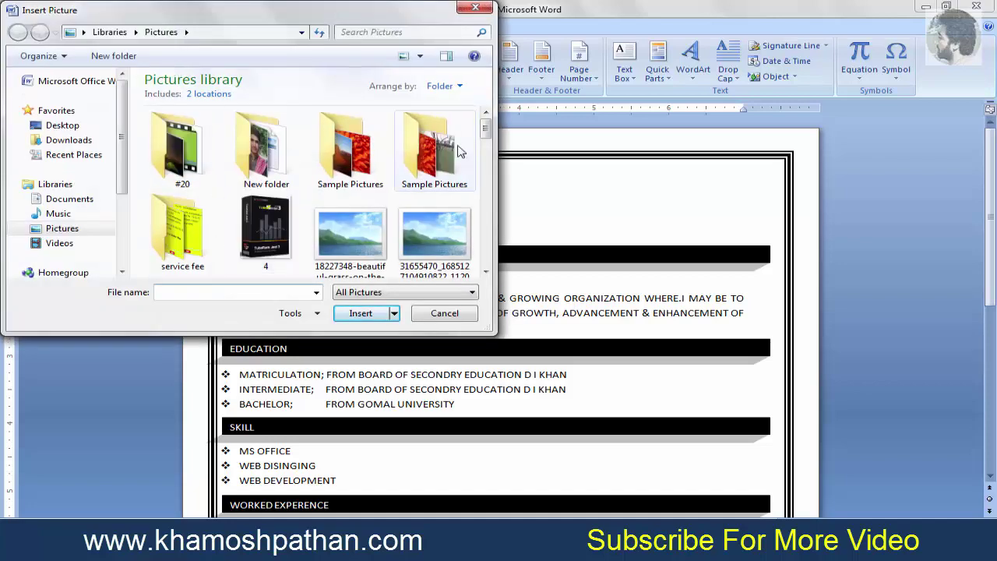
drag(486, 131, 477, 207)
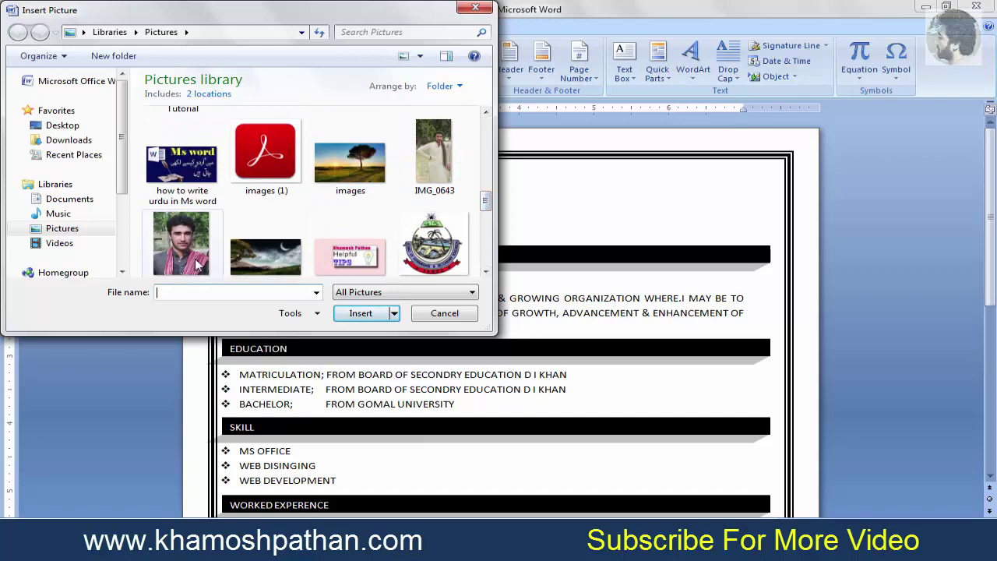
click(187, 249)
click(360, 313)
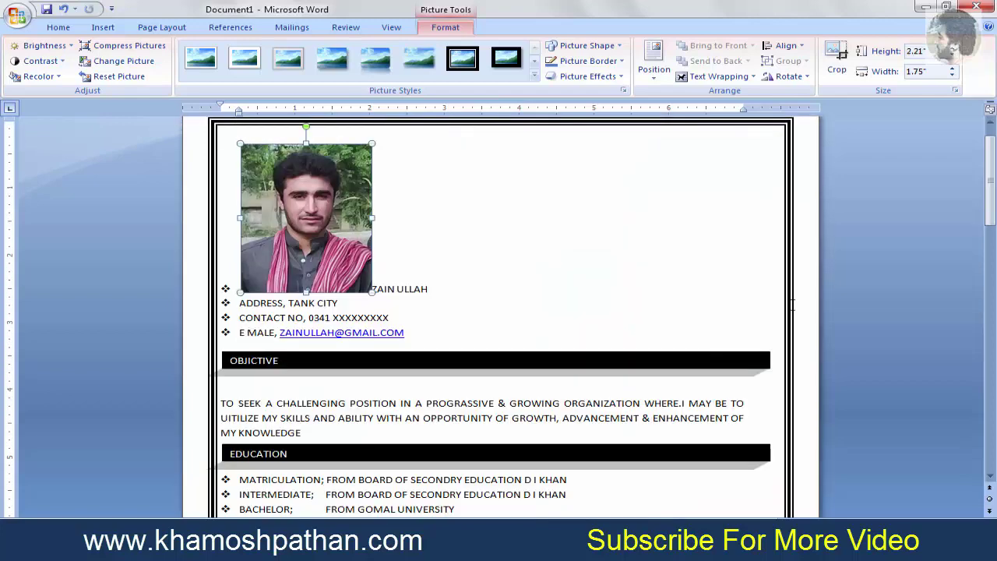
Step: Shrink the photo, wrap text Square, and place it slightly enlarged at the top-right
drag(991, 177, 990, 167)
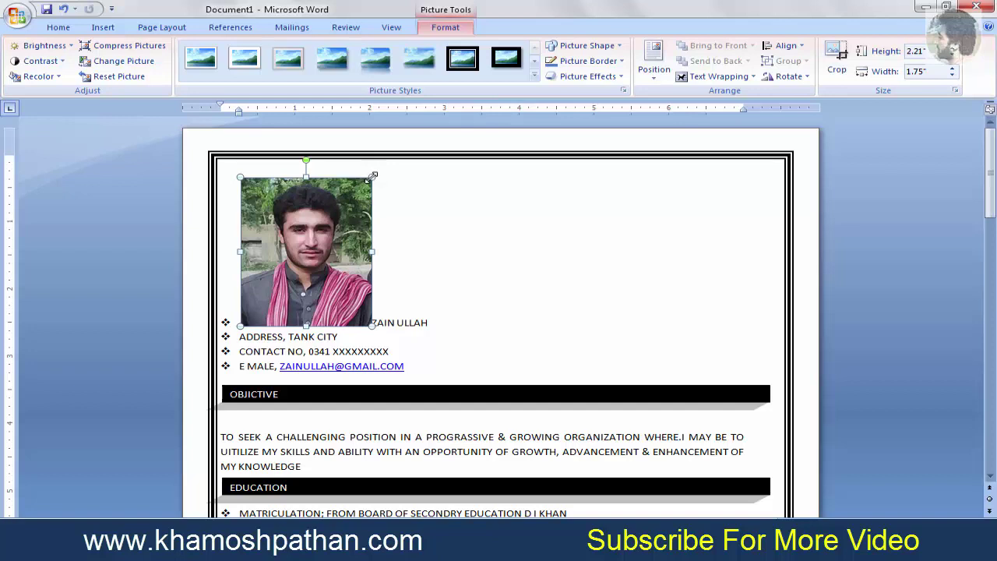
drag(373, 176, 309, 243)
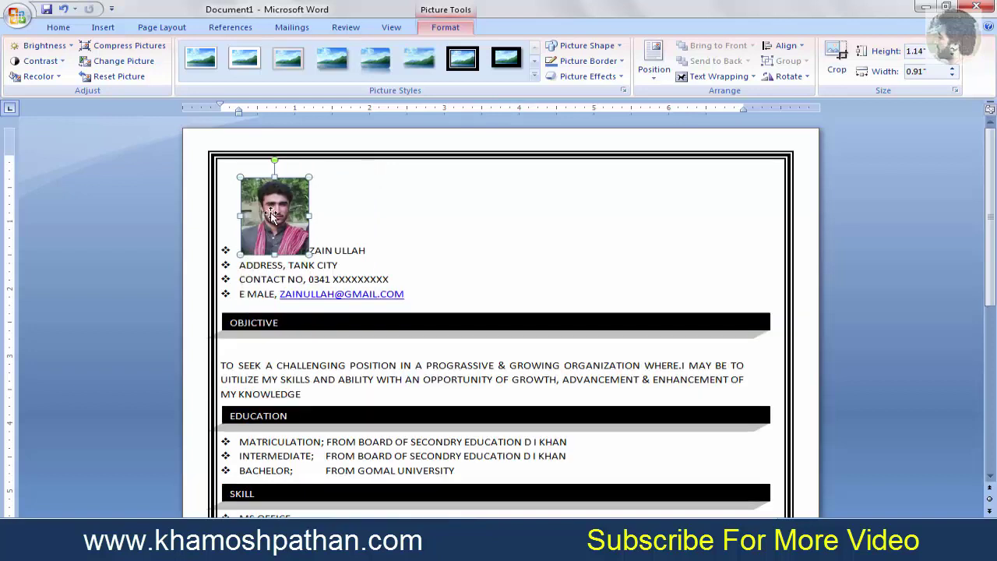
mouse_move(272, 216)
mouse_down()
mouse_move(381, 201)
mouse_move(338, 201)
mouse_up()
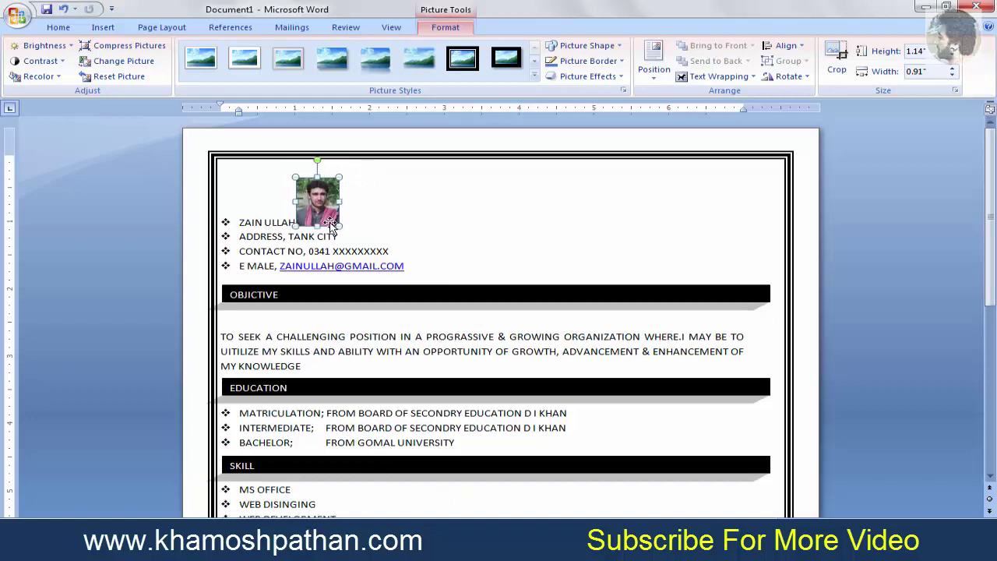
click(753, 78)
click(712, 111)
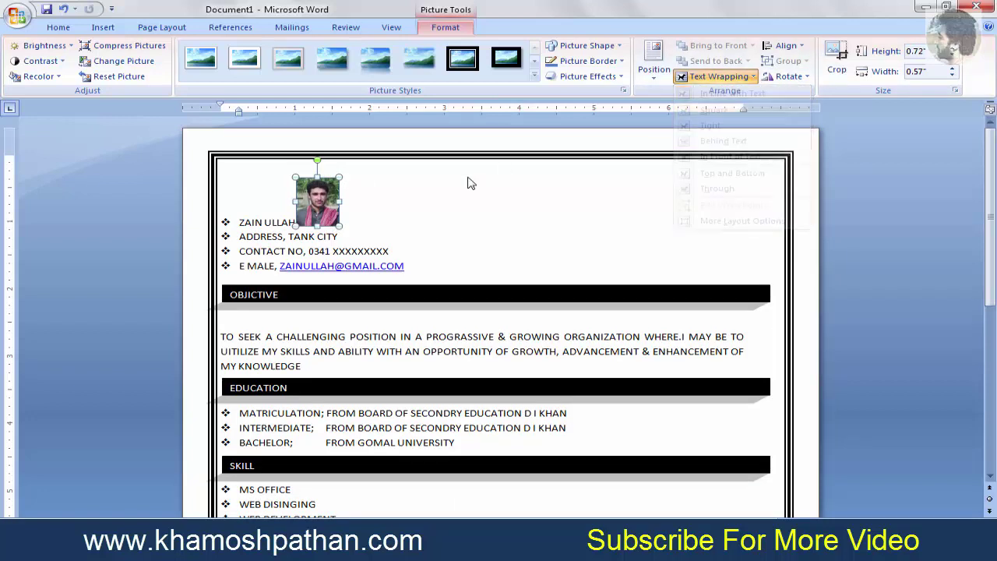
mouse_move(313, 212)
mouse_down()
mouse_move(684, 198)
mouse_move(743, 212)
mouse_up()
drag(717, 180, 699, 162)
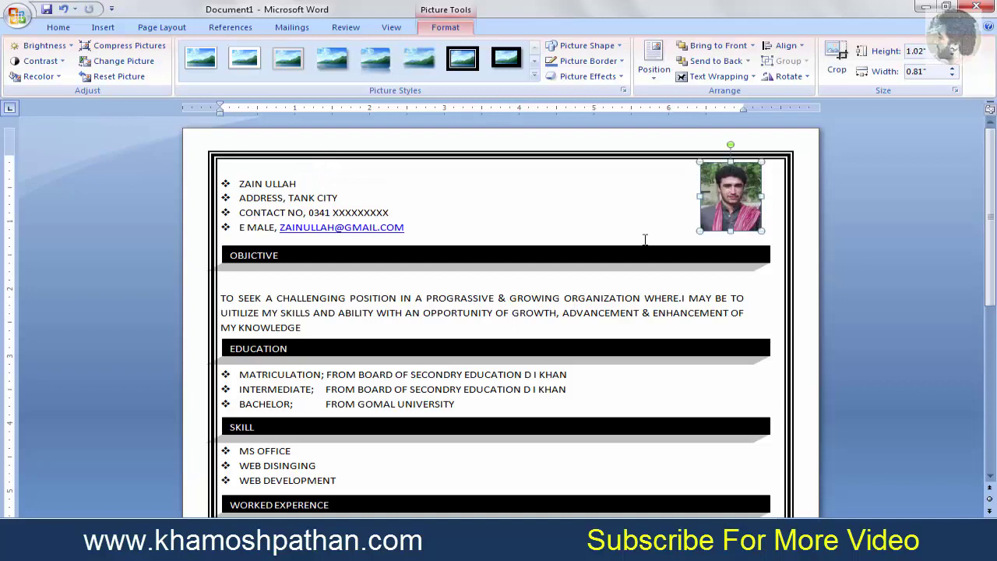
click(649, 202)
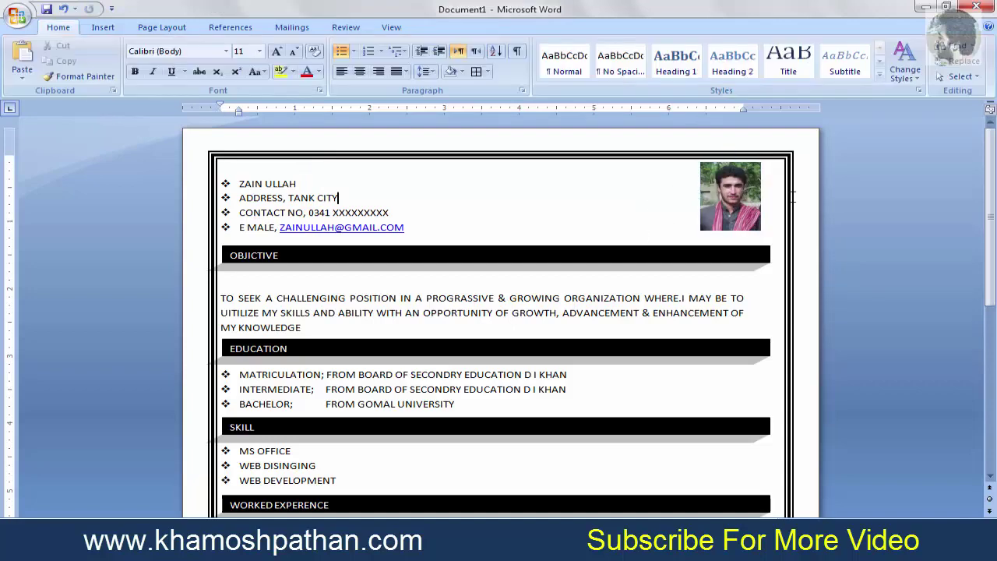
mouse_move(985, 173)
mouse_down()
mouse_move(983, 223)
mouse_move(985, 173)
mouse_up()
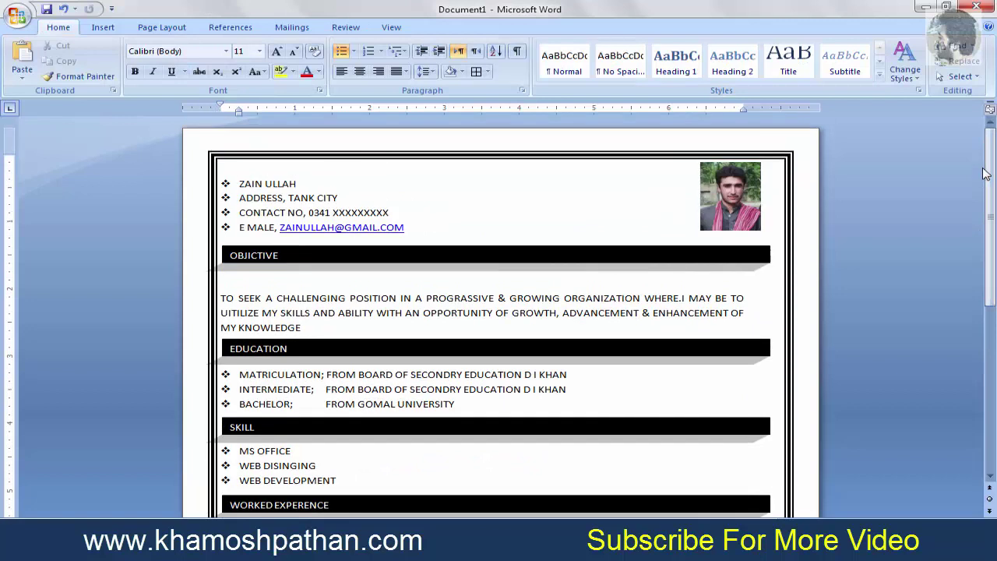